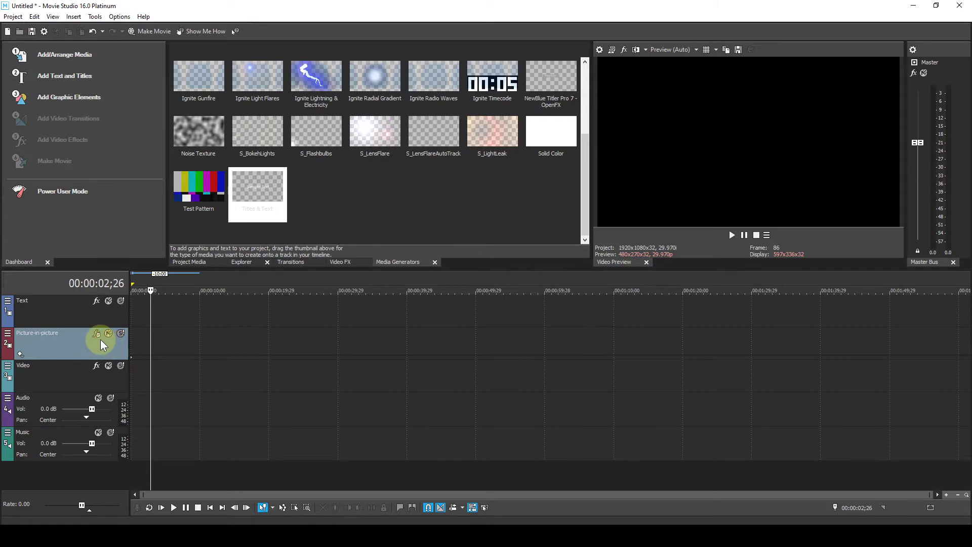
Remove the Picture In Picture effect from the Picture-in-picture track and rename that track Video.
click(97, 335)
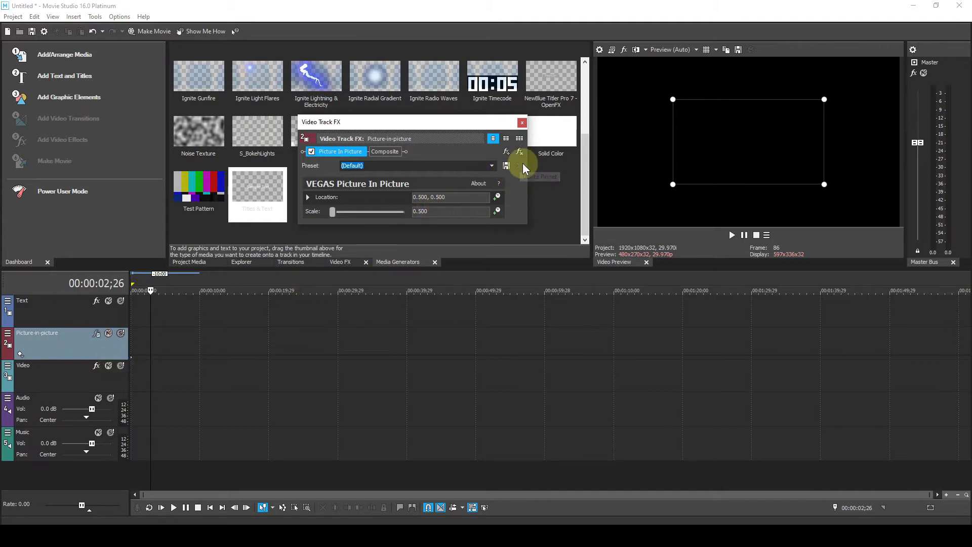
click(522, 151)
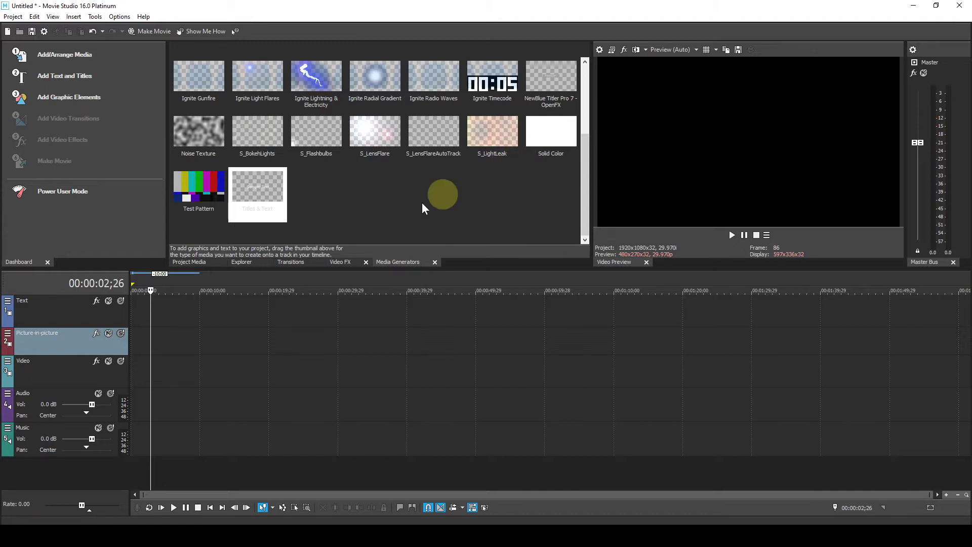
right_click(59, 336)
click(82, 342)
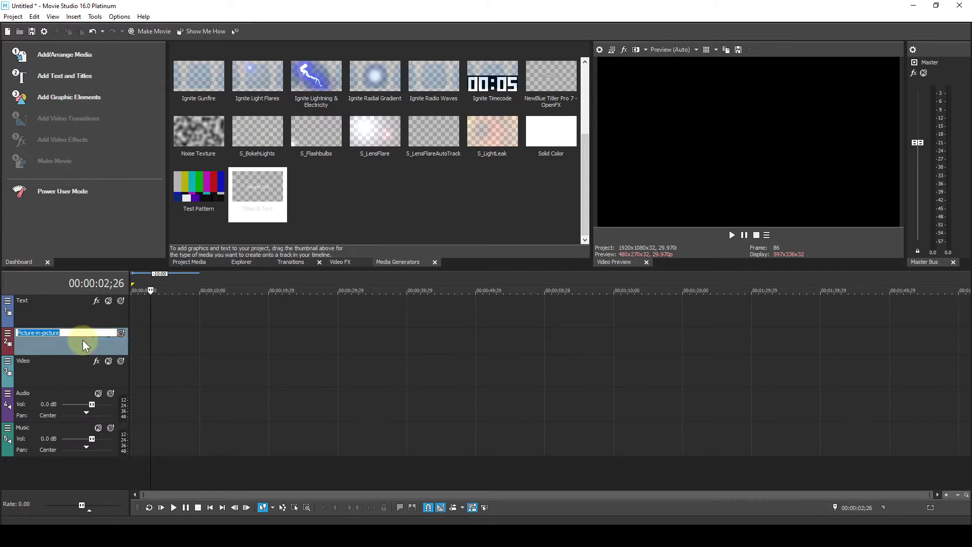
text(Video)
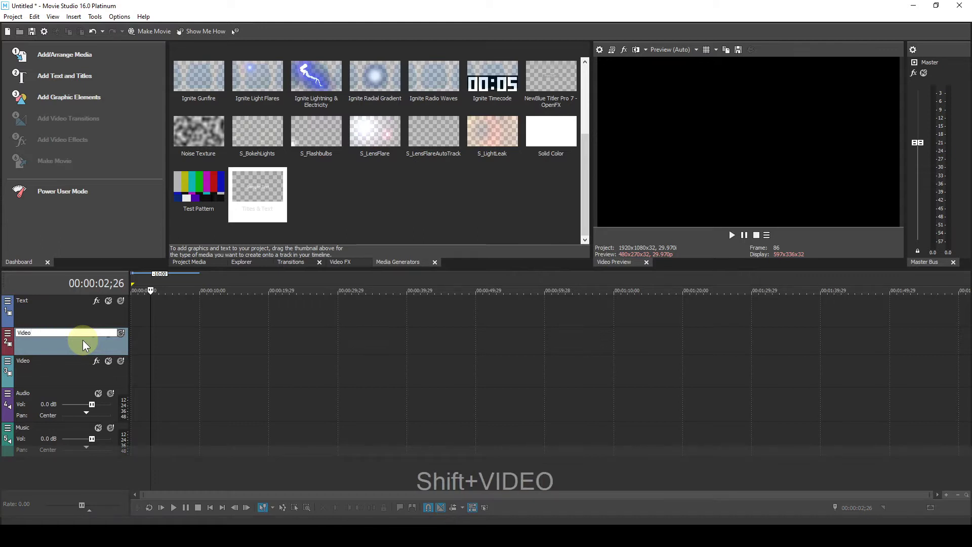
key(Return)
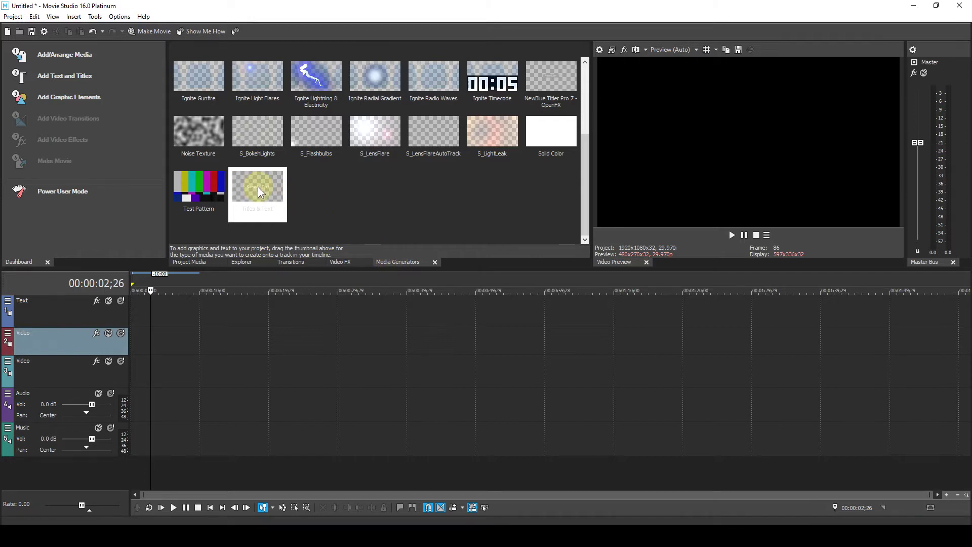
Add a Titles & Text clip to the second track with the first line "This is a lower third line one".
drag(257, 187, 199, 334)
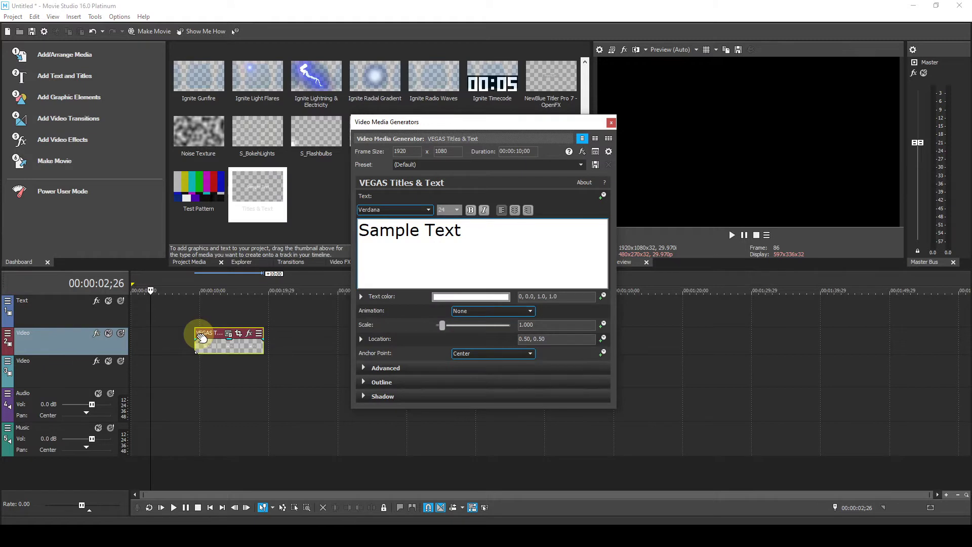
drag(475, 232, 368, 235)
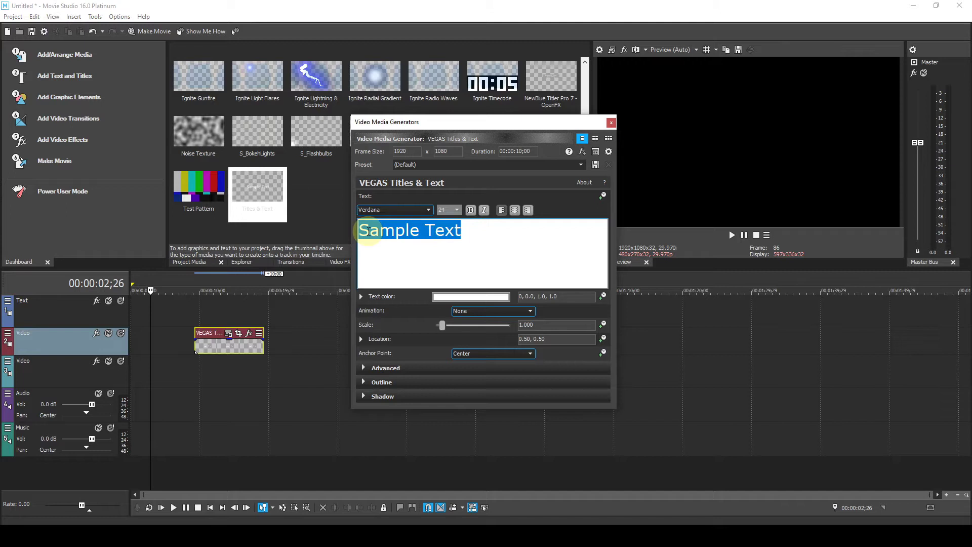
text(Th)
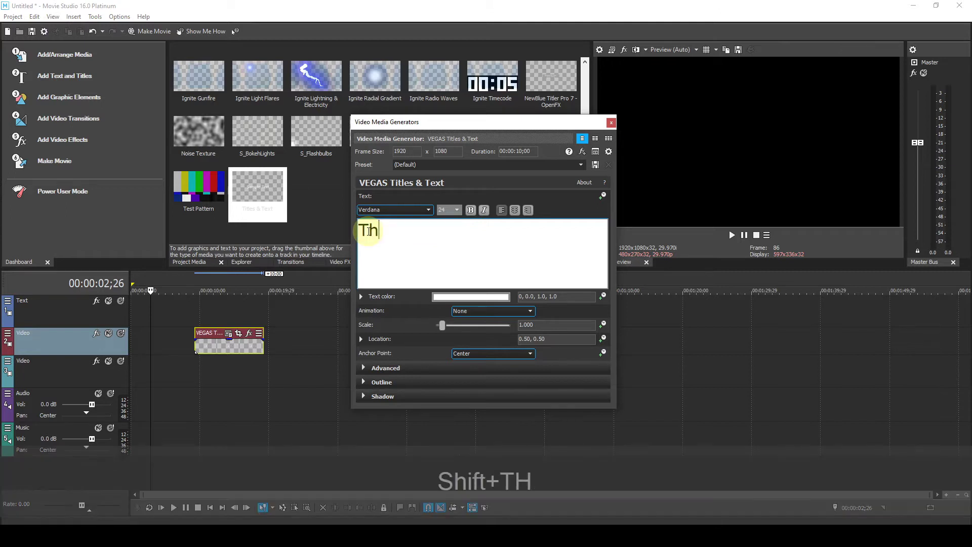
text(is is a lower )
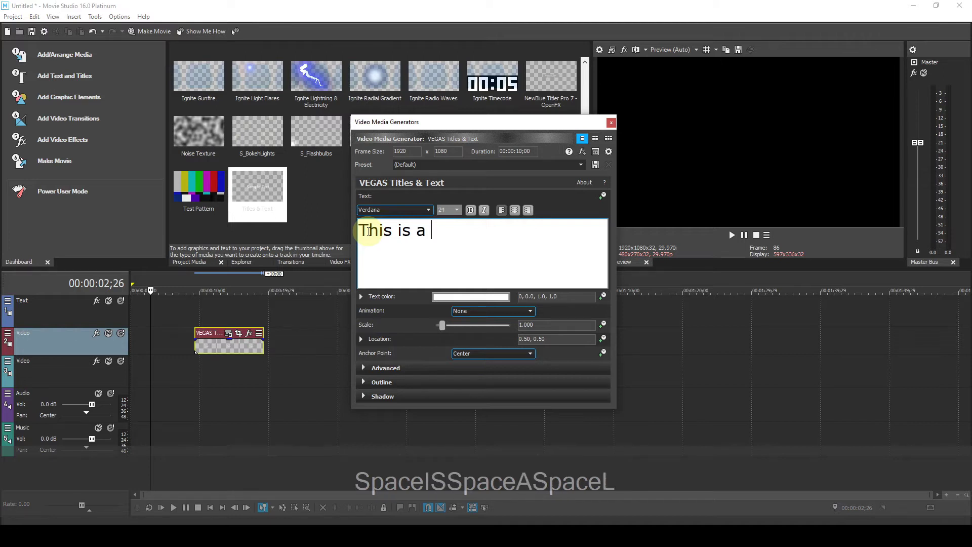
text(third)
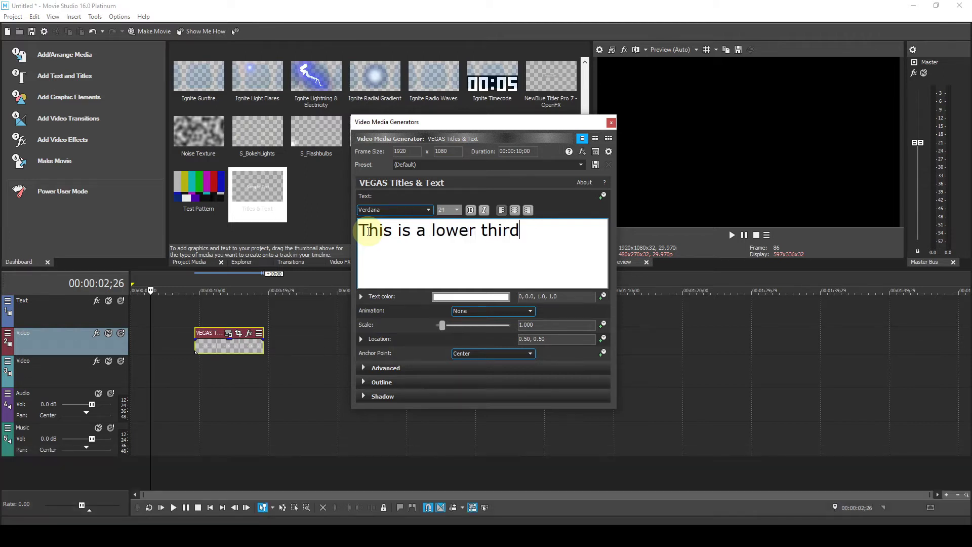
text( line one)
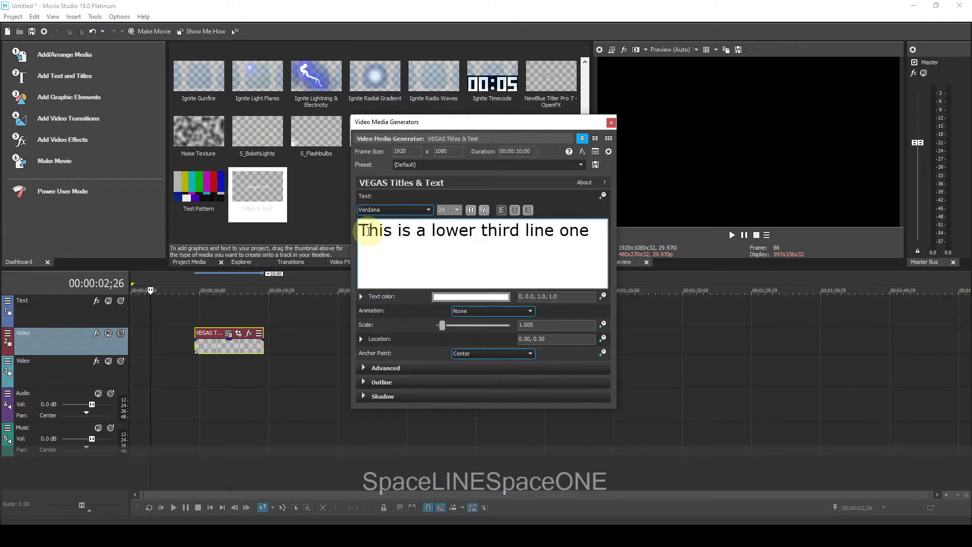
key(Return)
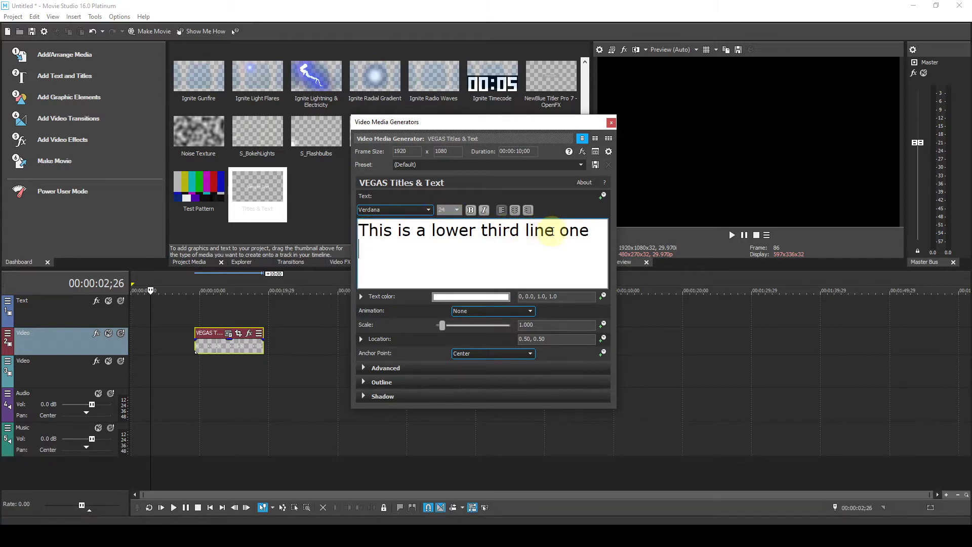
Add the second line "This is a lower third line two" by copying the wording of the first line.
drag(554, 231, 385, 228)
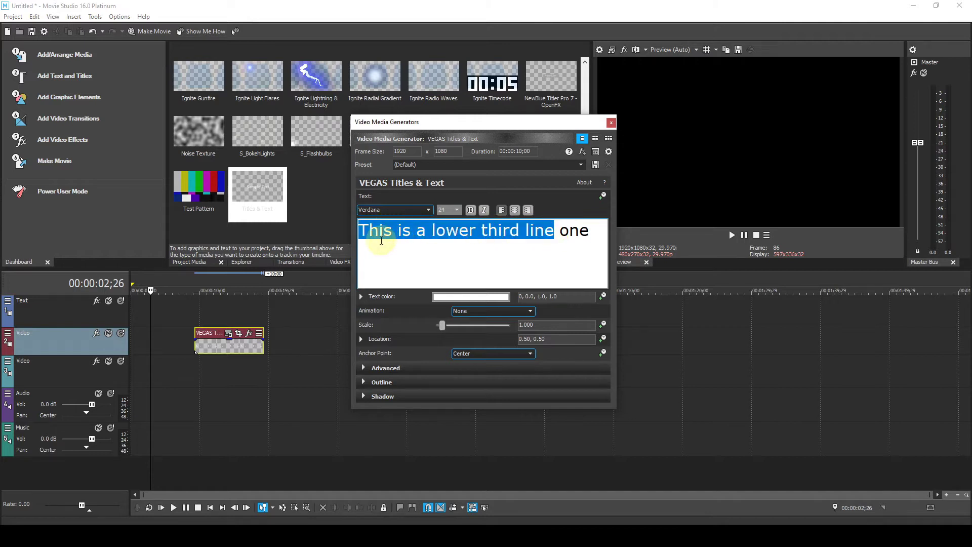
key(ctrl+c)
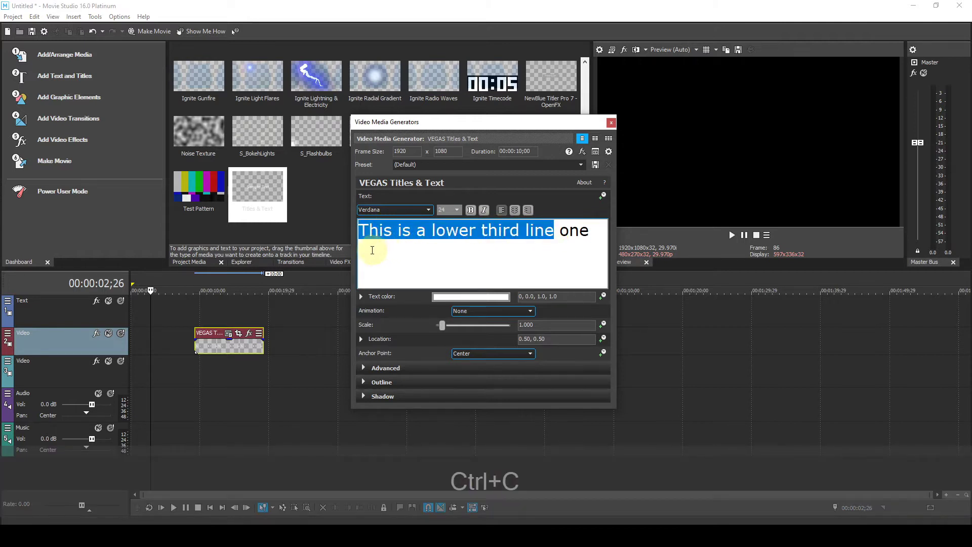
click(379, 246)
key(ctrl+v)
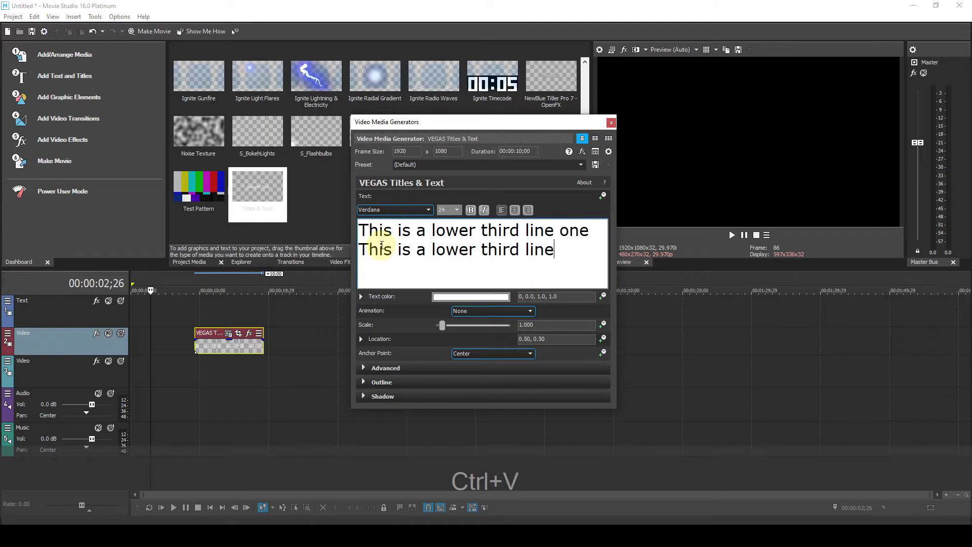
text(two)
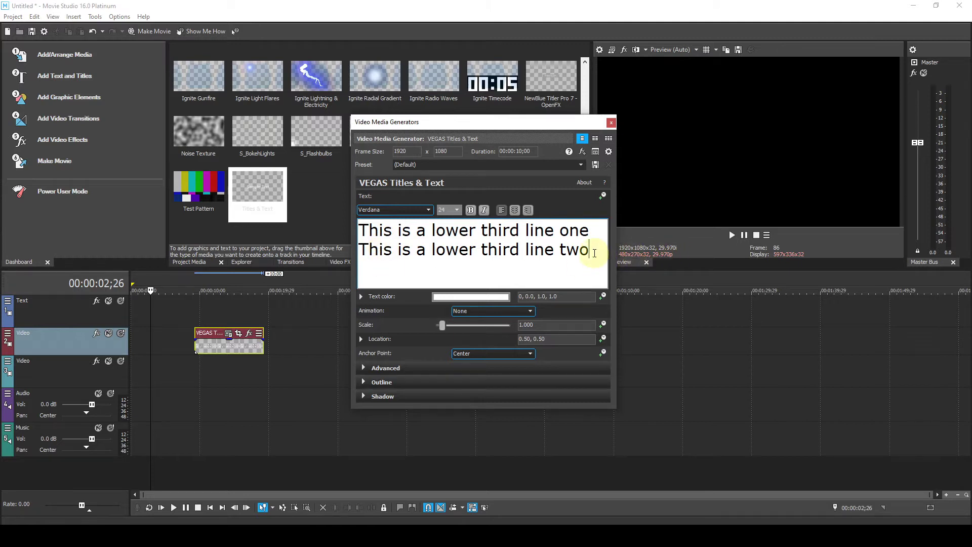
Set the font size of both title lines to 12.
drag(589, 250, 372, 232)
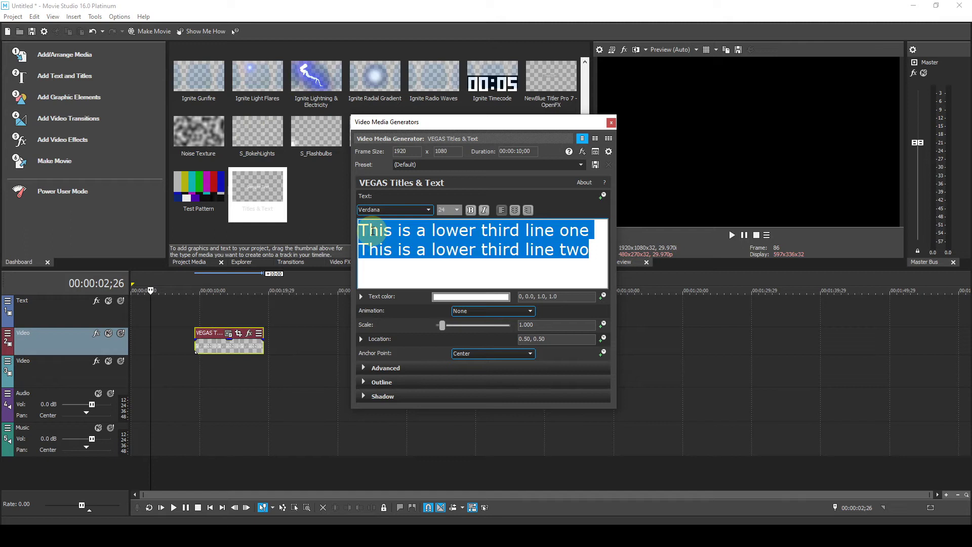
click(456, 211)
click(443, 234)
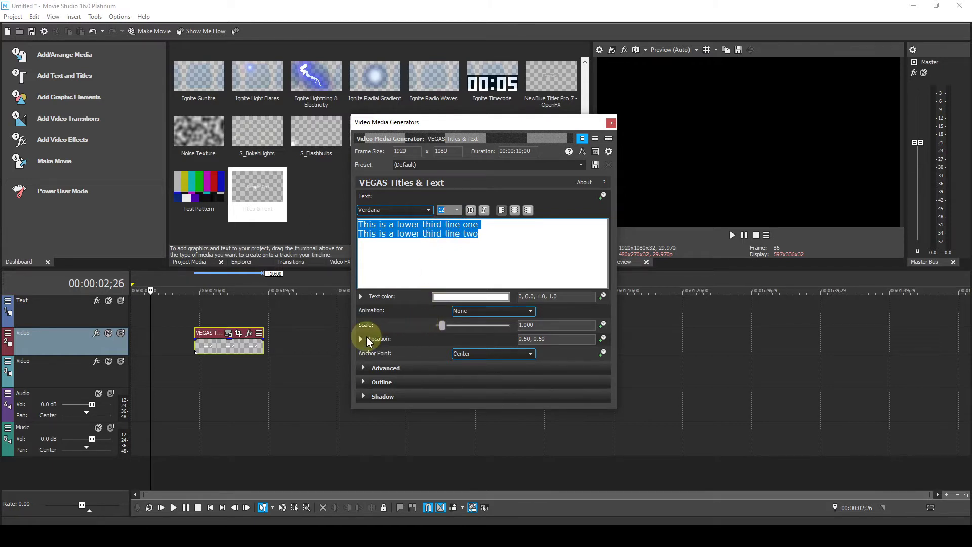
Expand the title's Location settings, move the title low in the frame at about 0.46 horizontally, and set its vertical location to 0.17.
click(361, 339)
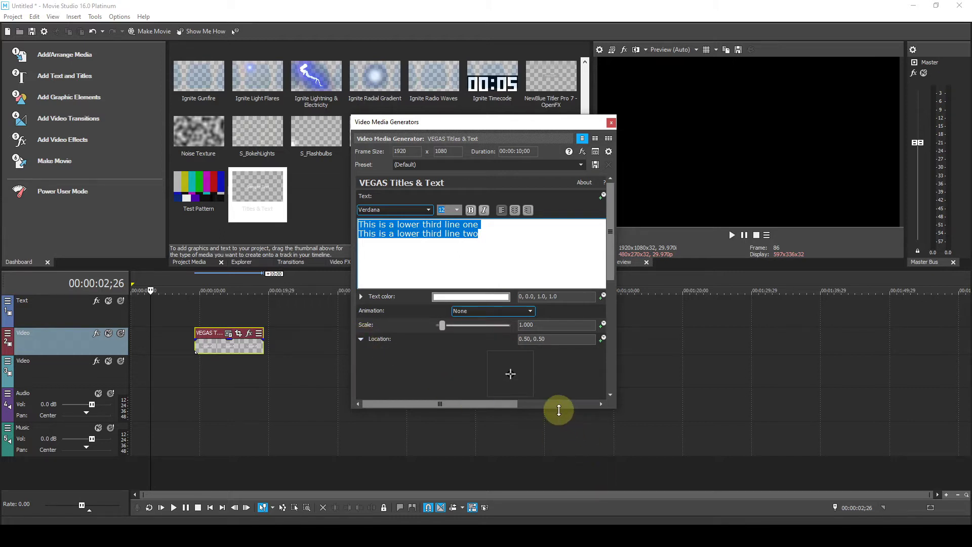
drag(558, 408, 551, 473)
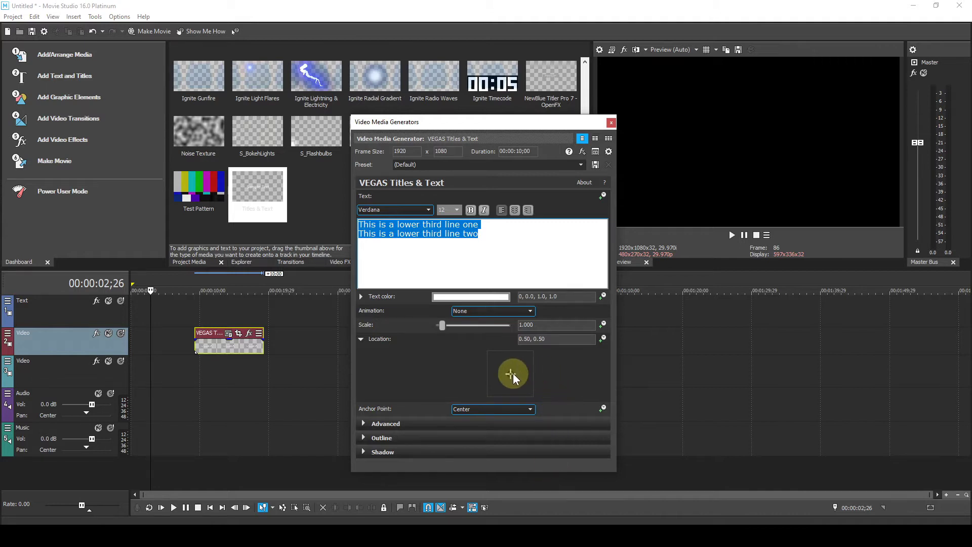
drag(511, 375, 511, 381)
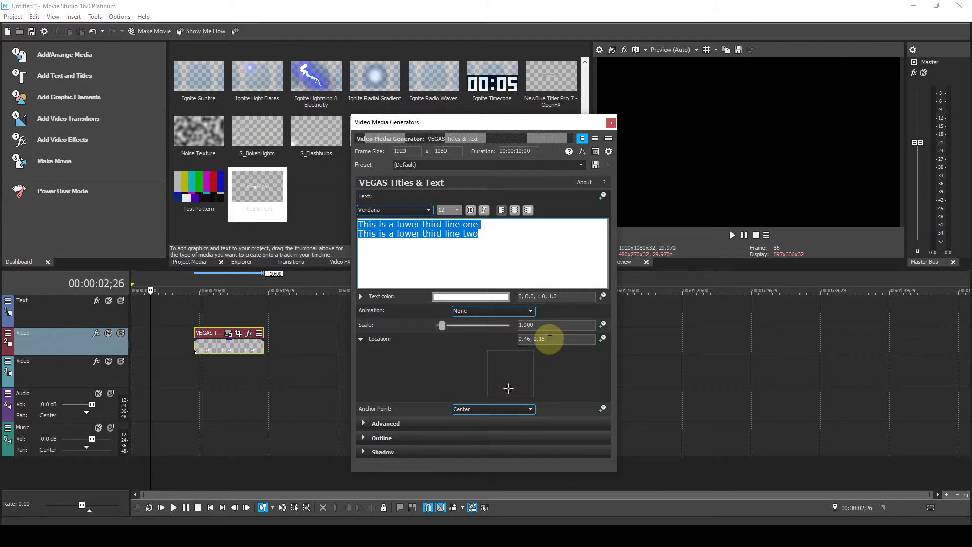
key(BackSpace)
text(7)
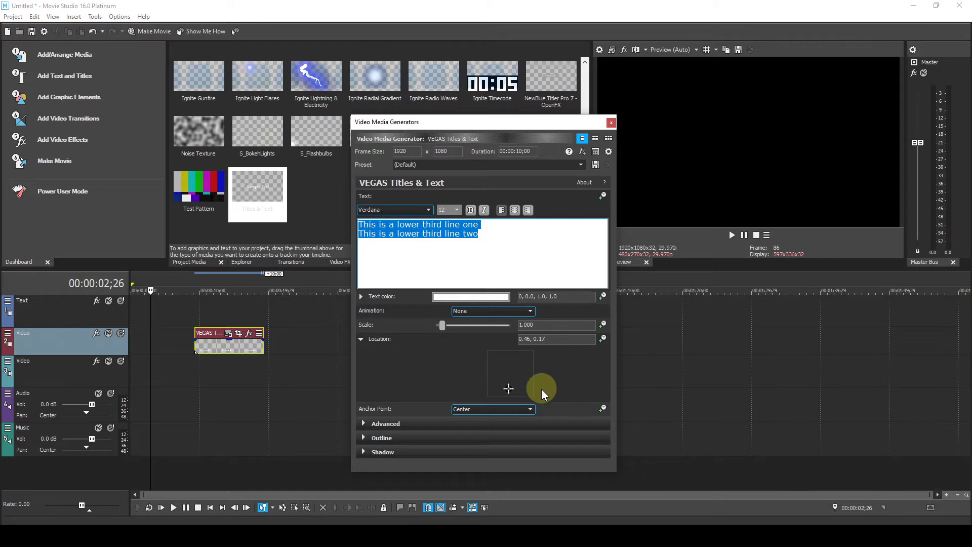
Set the title's anchor point to Center Right and its horizontal location to 0.
click(531, 410)
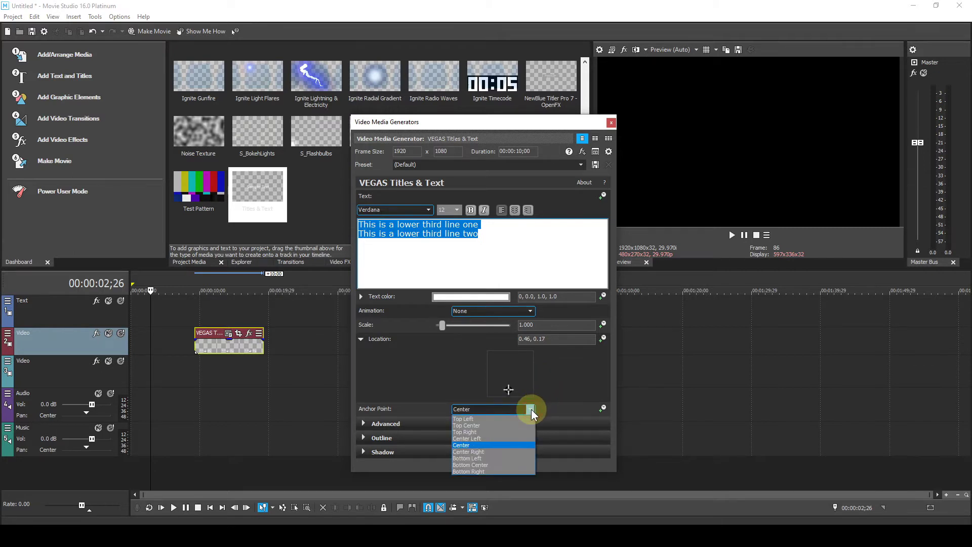
click(496, 452)
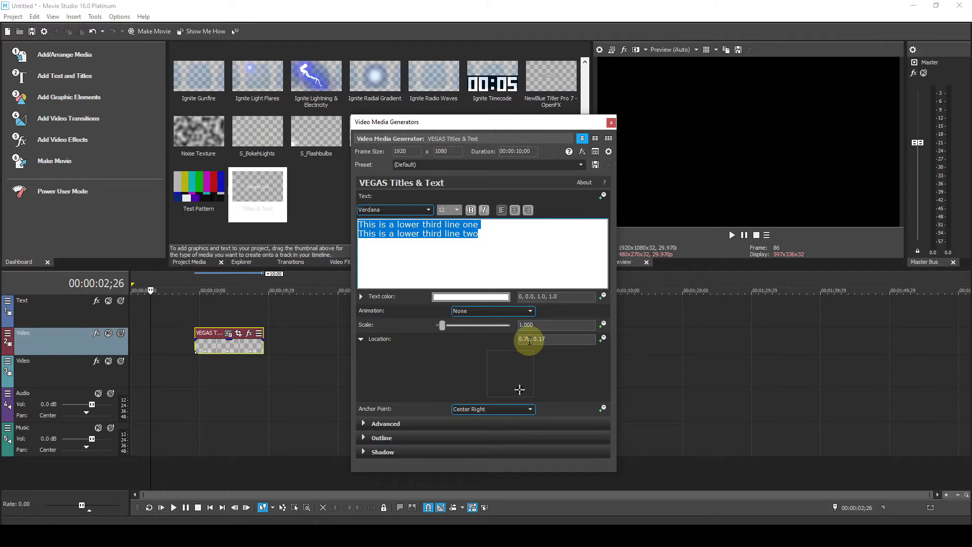
drag(529, 340, 516, 340)
text(0)
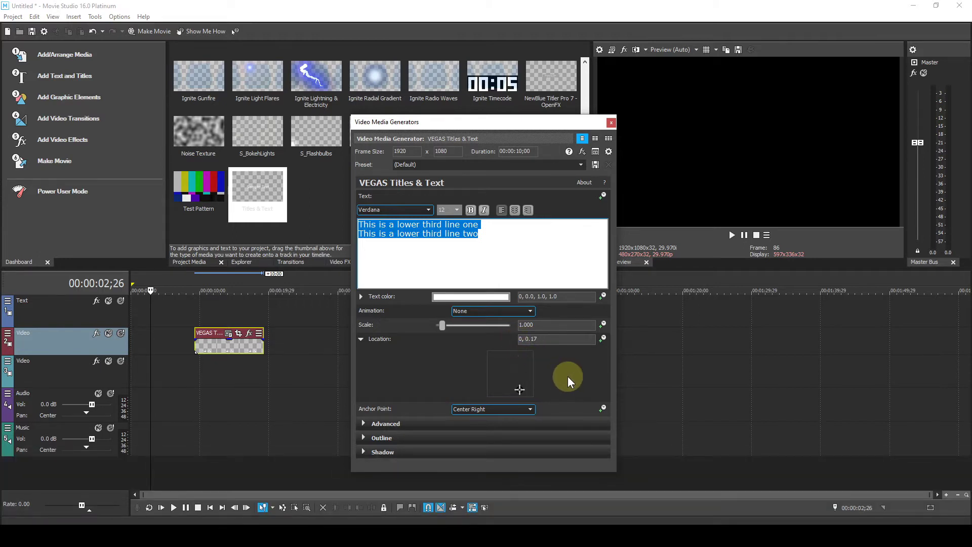
key(Return)
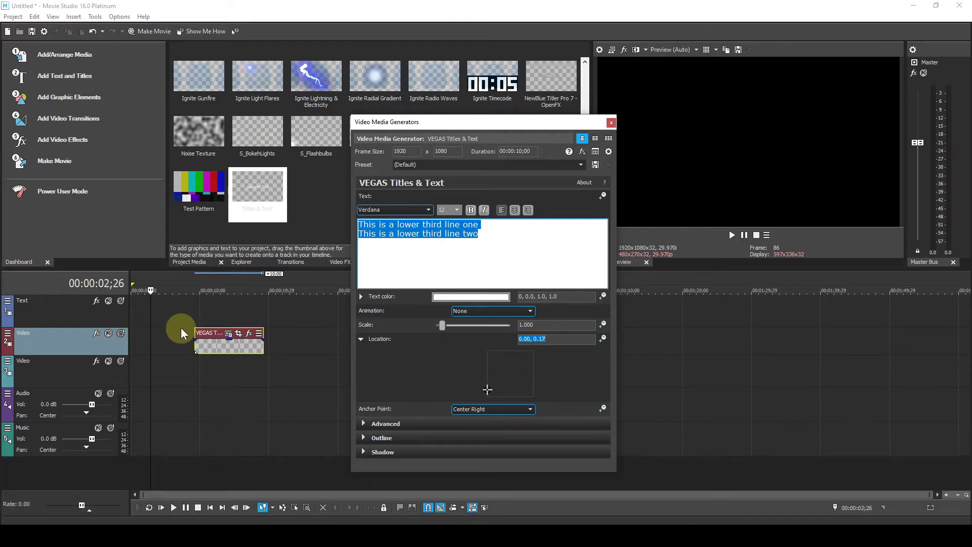
Place the timeline cursor over the title clip and enable keyframe animation for the title's Location.
click(227, 281)
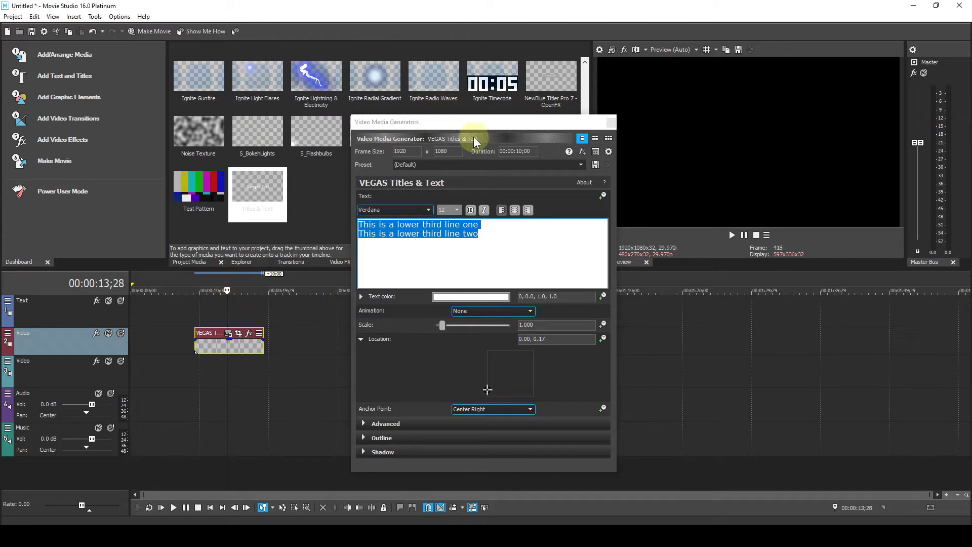
drag(478, 124, 414, 111)
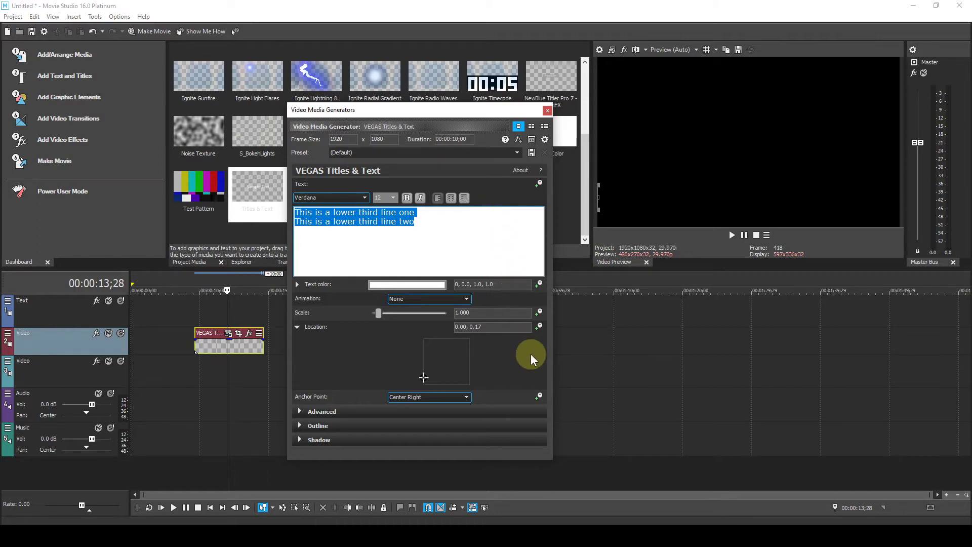
click(541, 325)
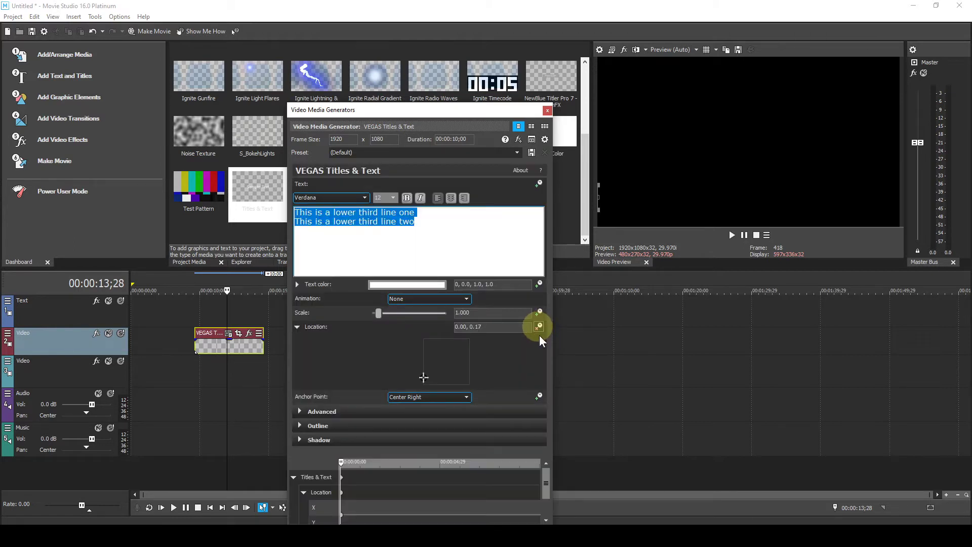
drag(451, 110, 448, 57)
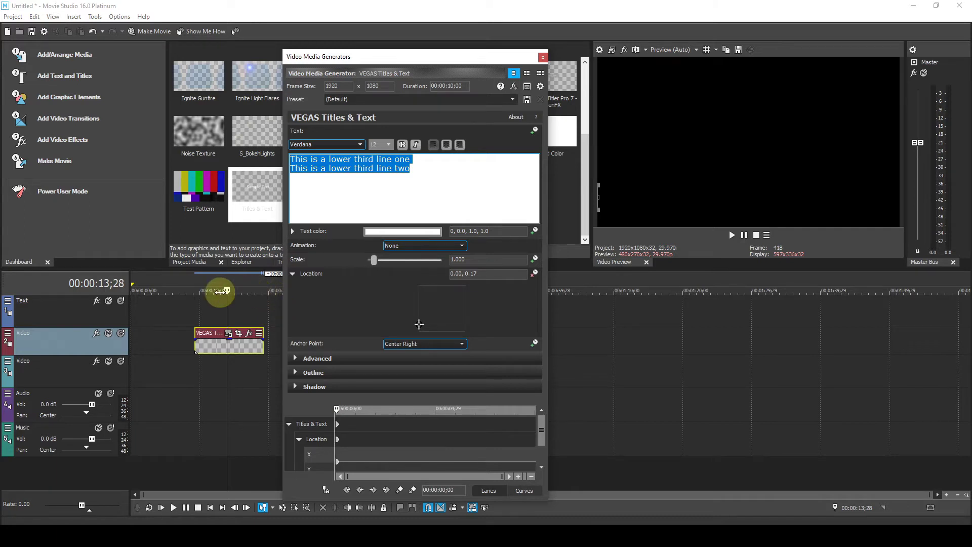
Move the timeline cursor to the start of the title clip and turn on Sync Cursor to Media Timeline.
drag(229, 290, 195, 289)
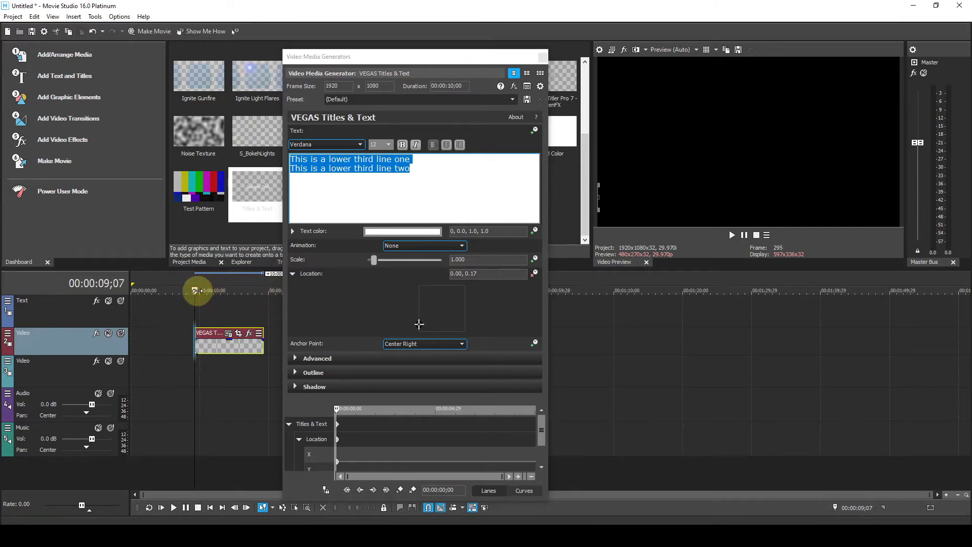
click(327, 490)
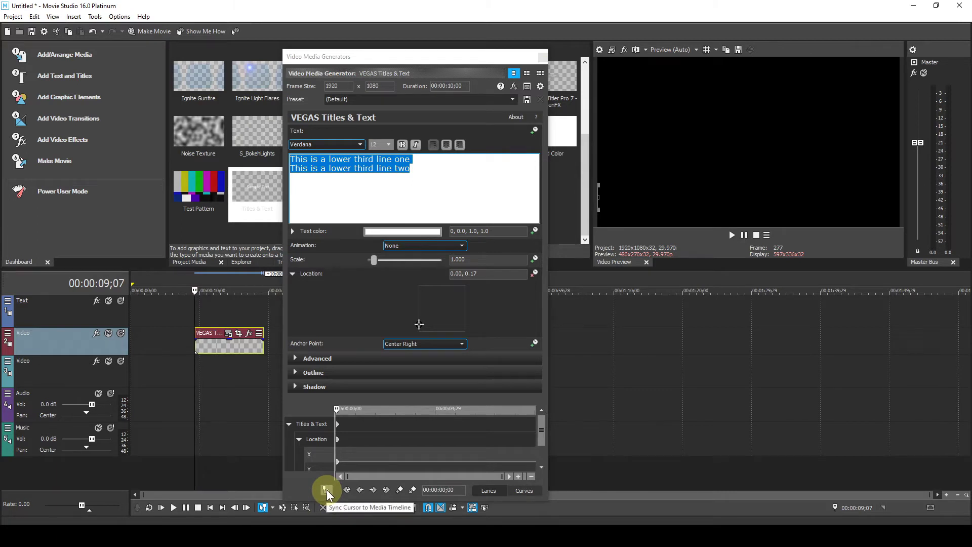
click(193, 290)
mouse_move(193, 290)
mouse_down()
mouse_move(210, 291)
mouse_move(196, 290)
mouse_up()
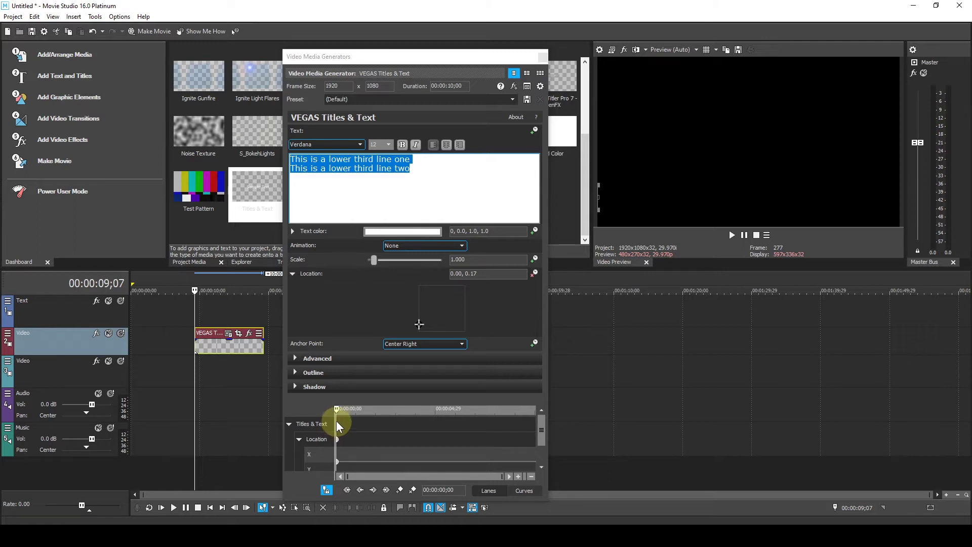
Add a Location keyframe one second into the title with the horizontal location set to 0.64.
drag(337, 409, 356, 410)
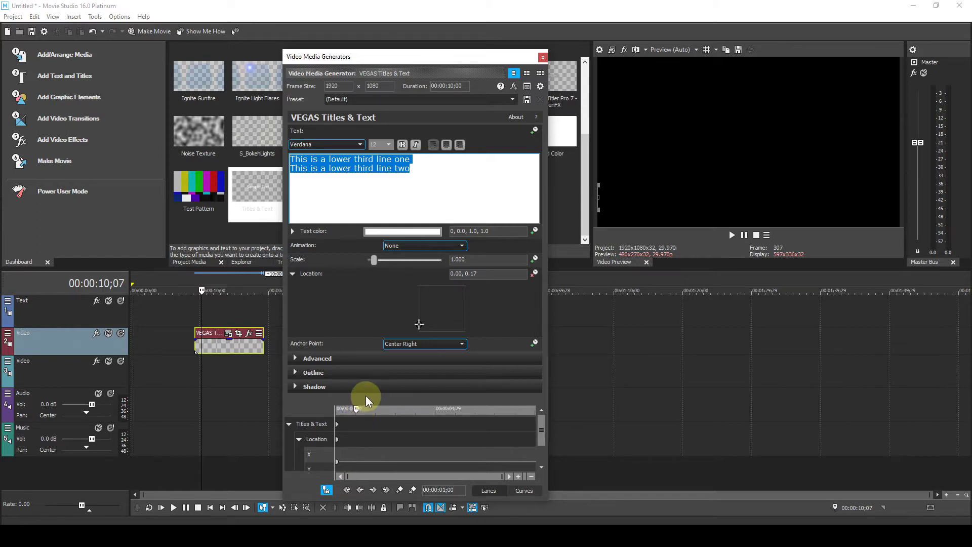
click(461, 275)
drag(461, 274, 448, 274)
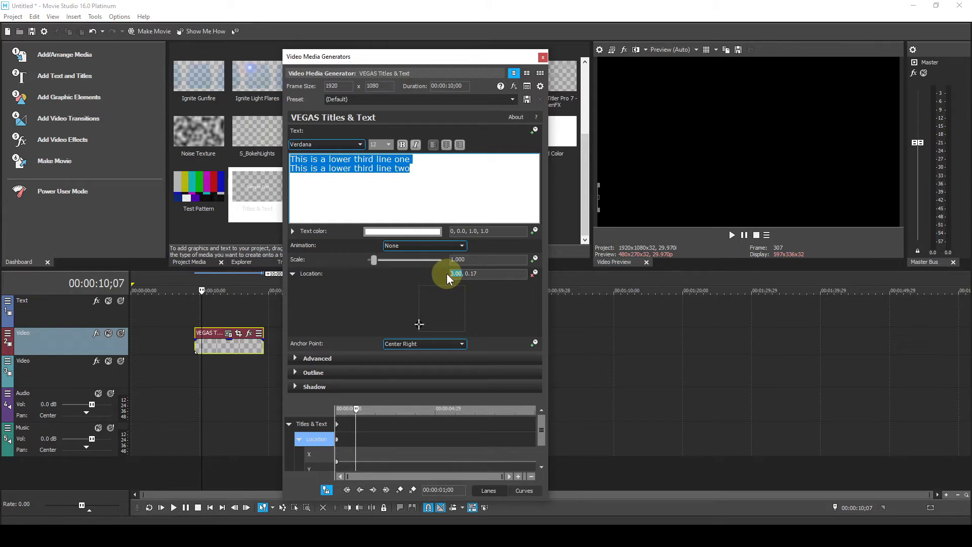
text(0.64)
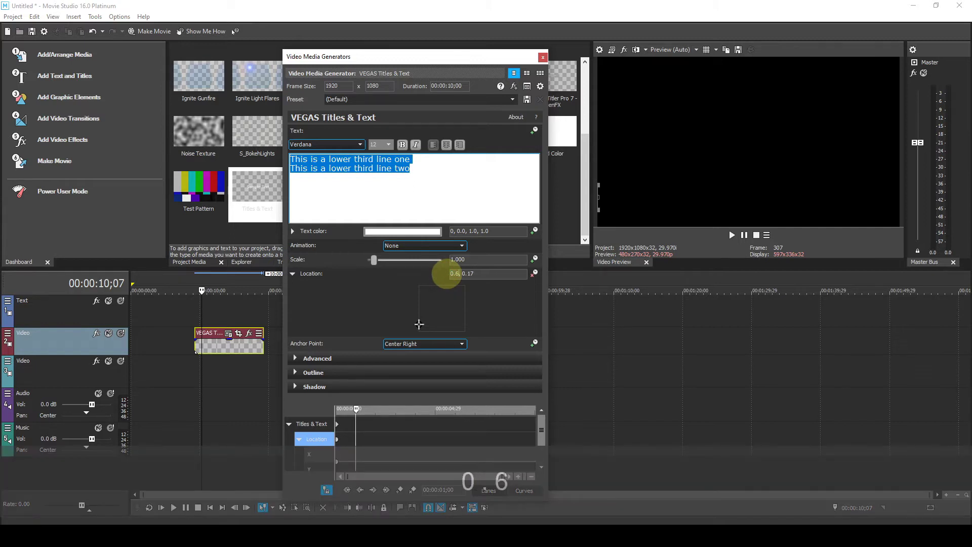
key(Return)
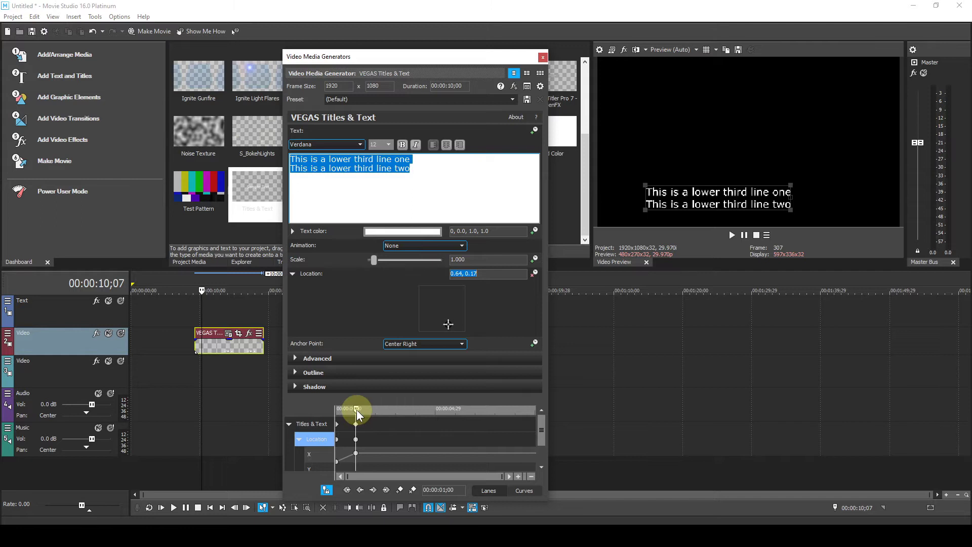
Return the keyframe cursor to the start of the title and play back the slide-in animation.
drag(357, 409, 309, 423)
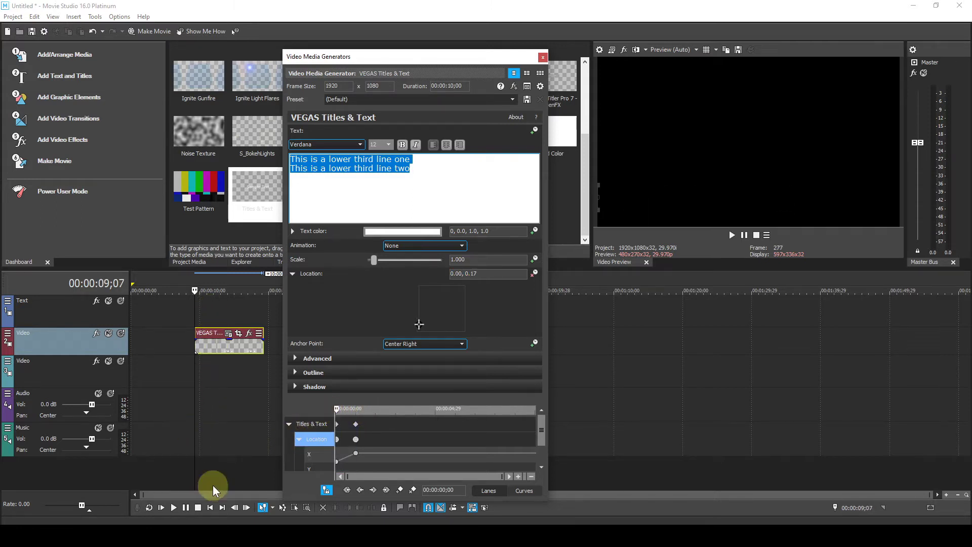
click(173, 506)
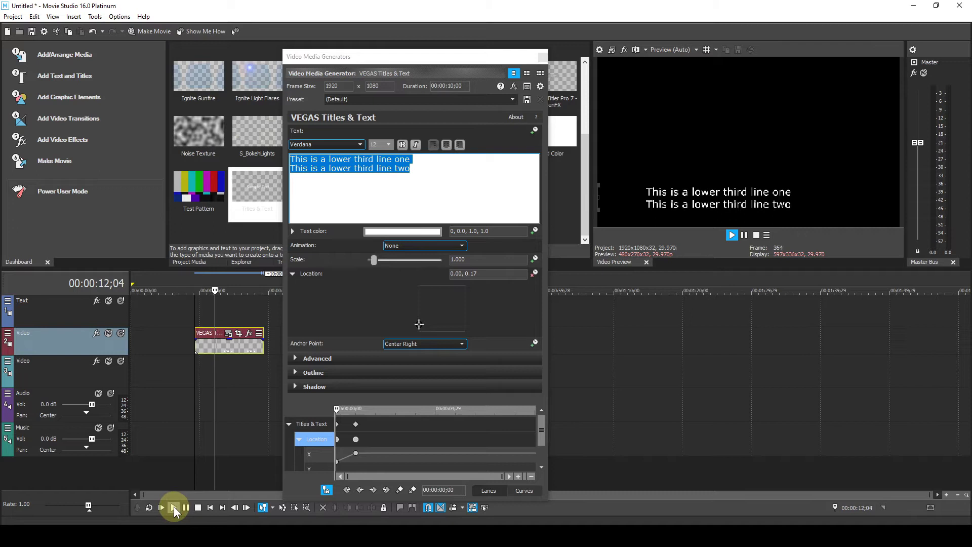
click(173, 507)
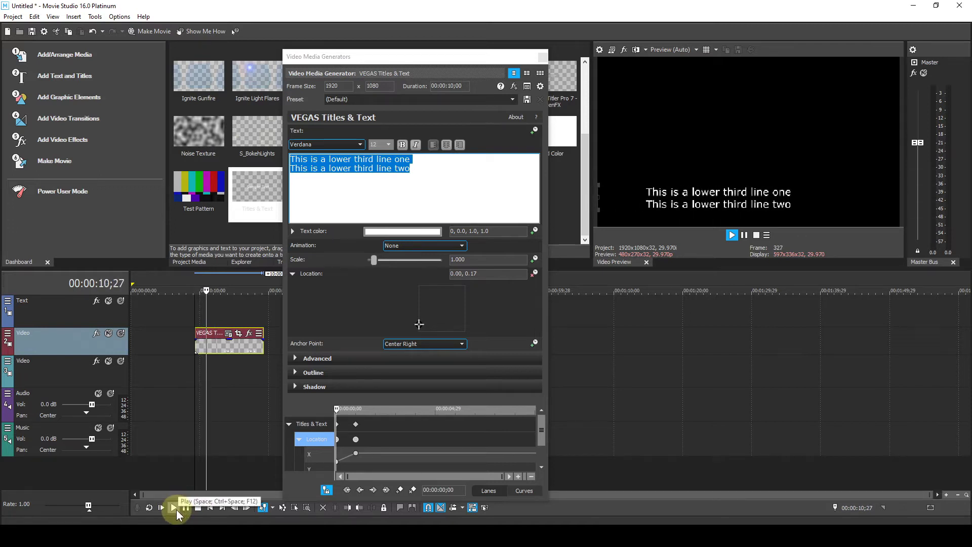
click(197, 507)
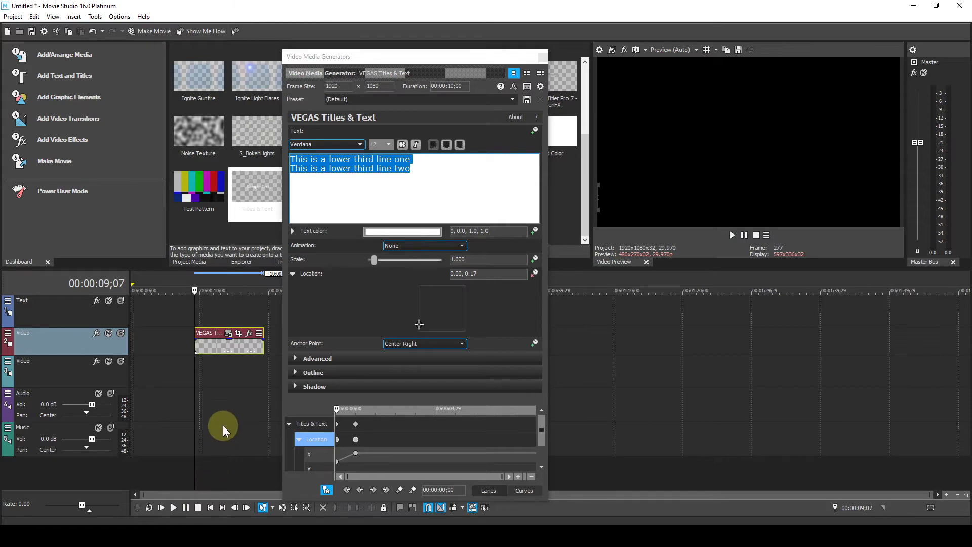
Move the second Location keyframe earlier to speed up the slide-in, play it back, and close the title settings.
click(357, 423)
drag(357, 424, 301, 441)
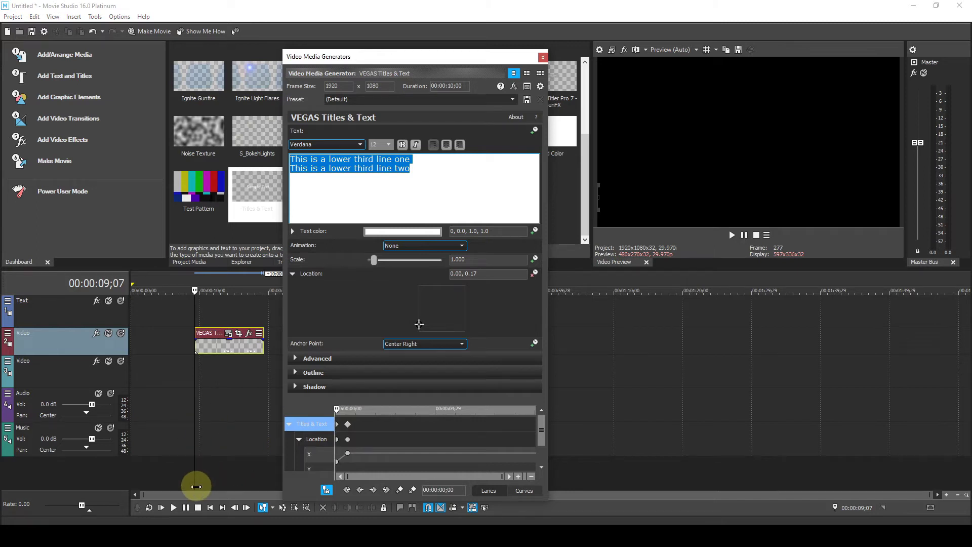
click(175, 508)
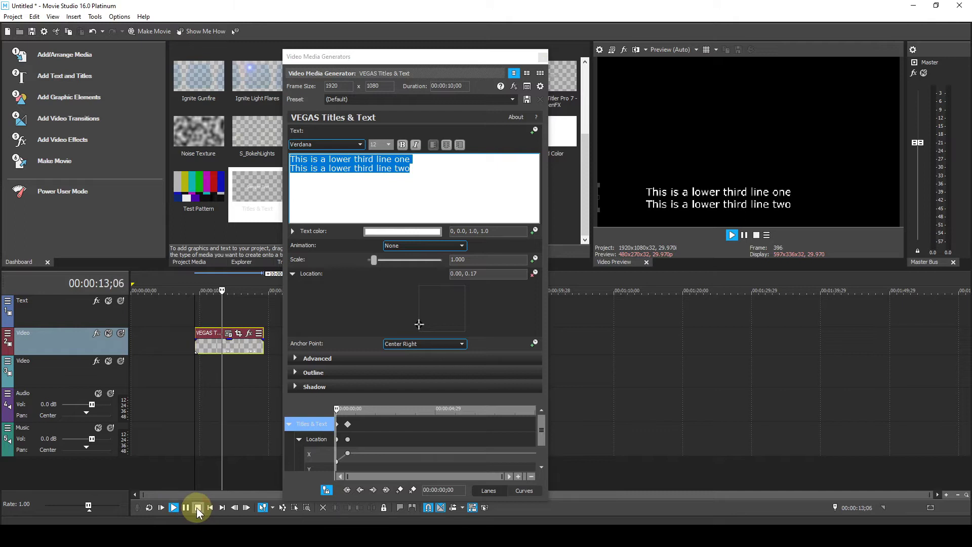
click(197, 507)
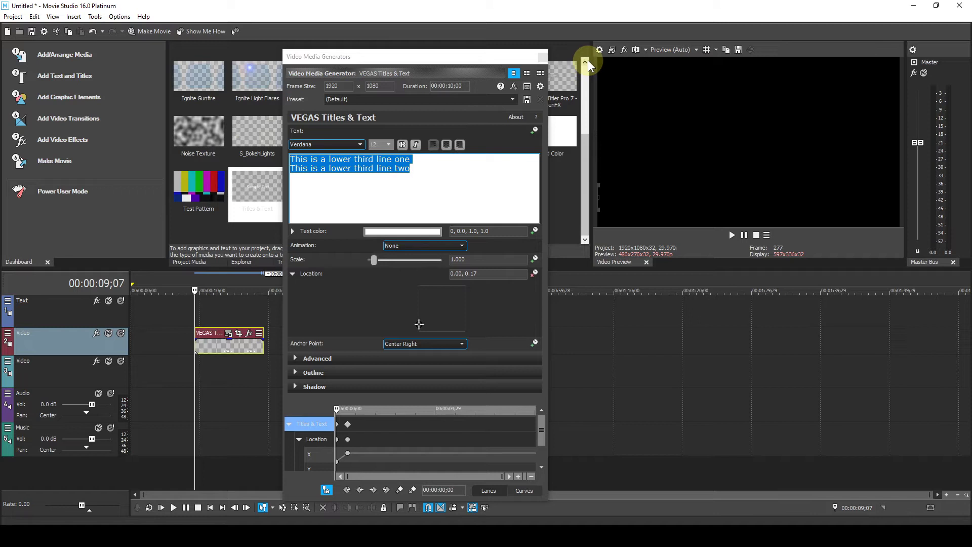
click(543, 56)
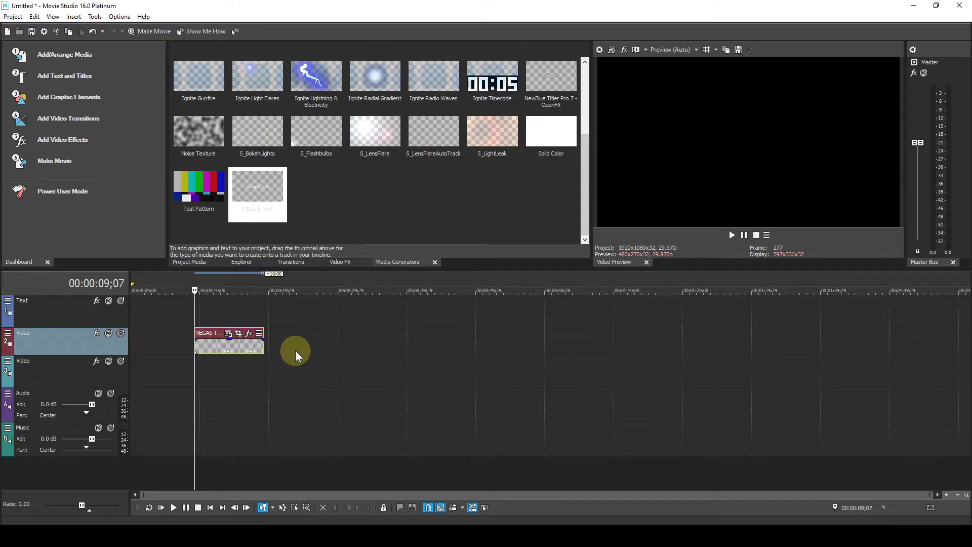
Add the VEGAS Bézier Masking effect to the title clip and enlarge its settings window.
click(250, 335)
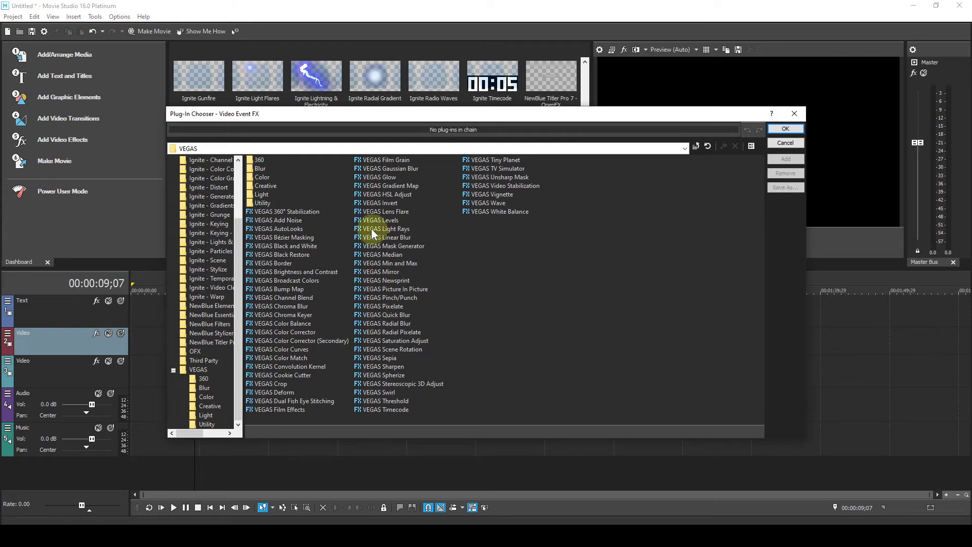
click(298, 238)
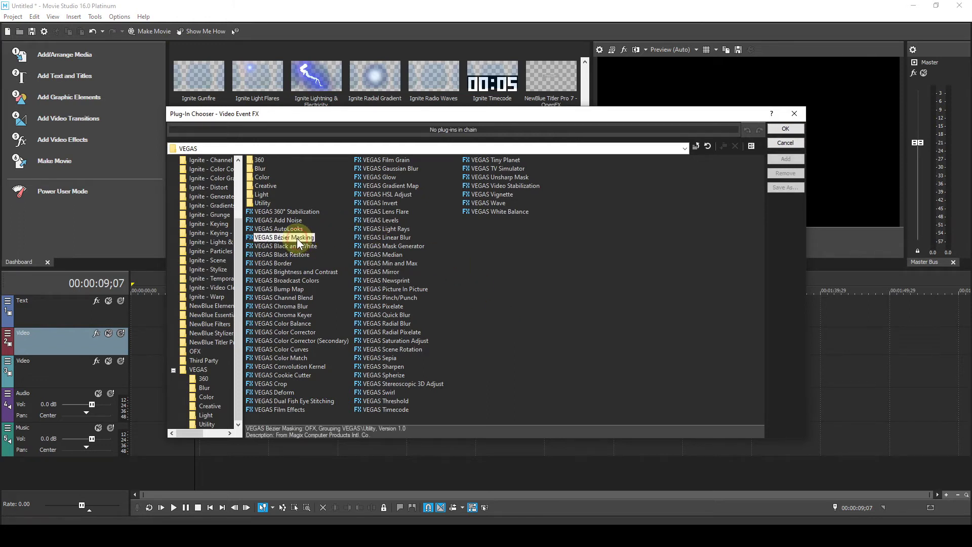
click(788, 128)
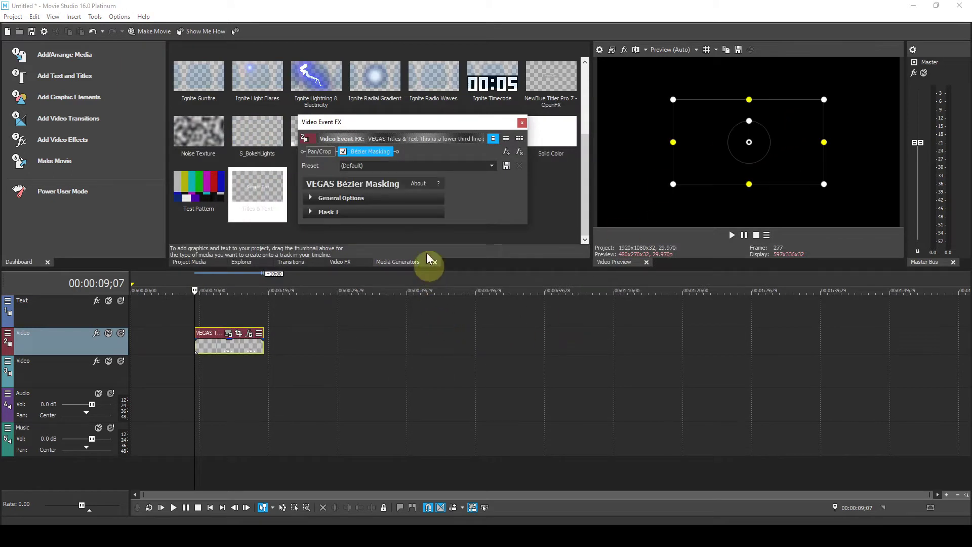
drag(418, 224, 413, 267)
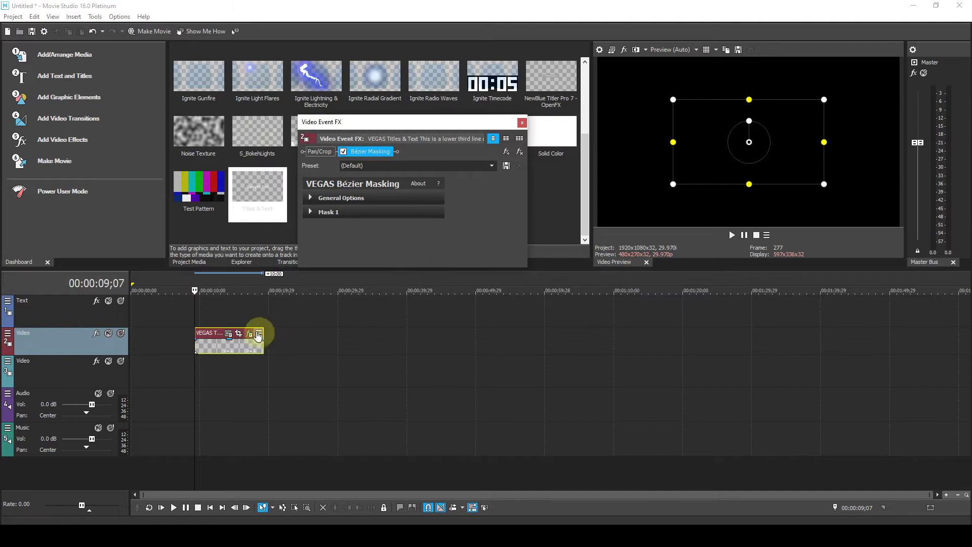
Place the timeline cursor at about 00:00:11;26, expand the Mask 1 and General Options settings, and raise Blend to about 0.524.
click(214, 286)
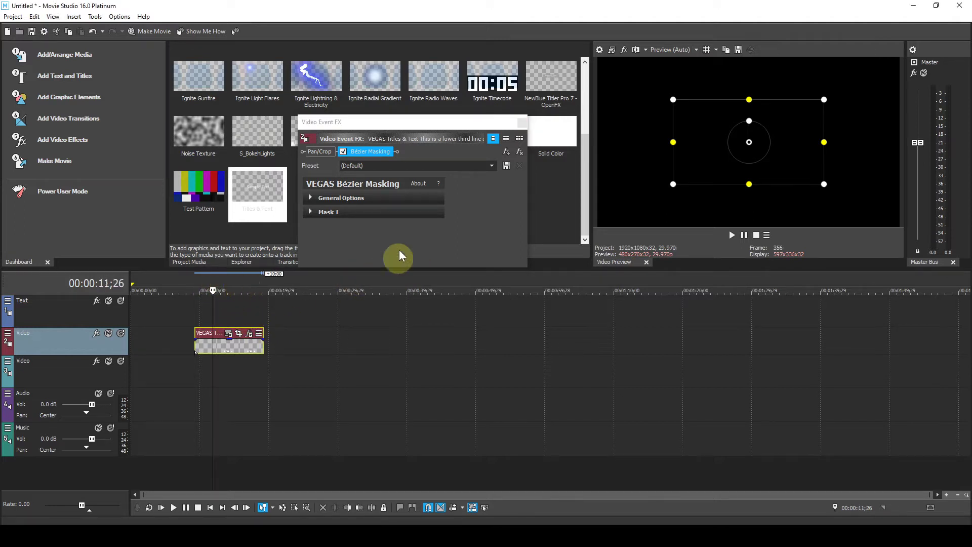
click(311, 211)
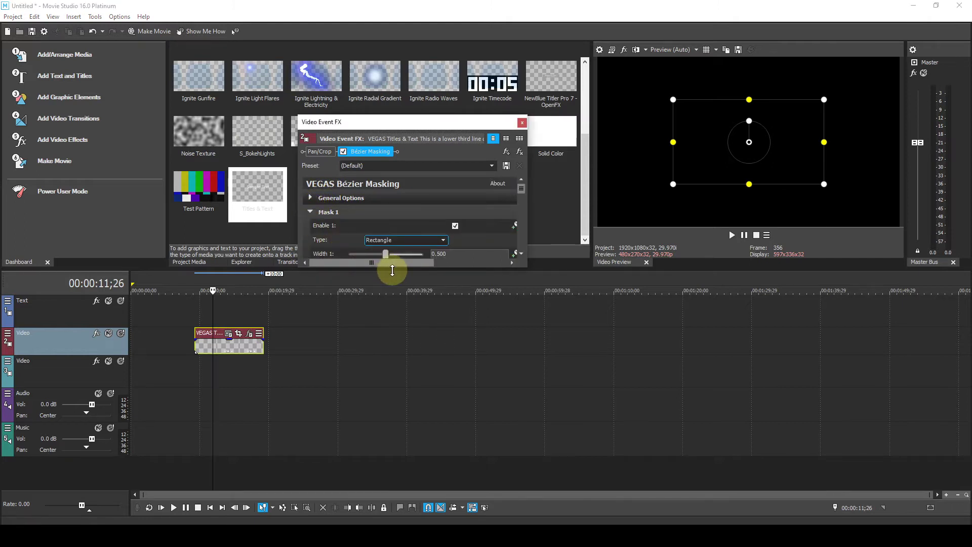
drag(390, 267, 395, 395)
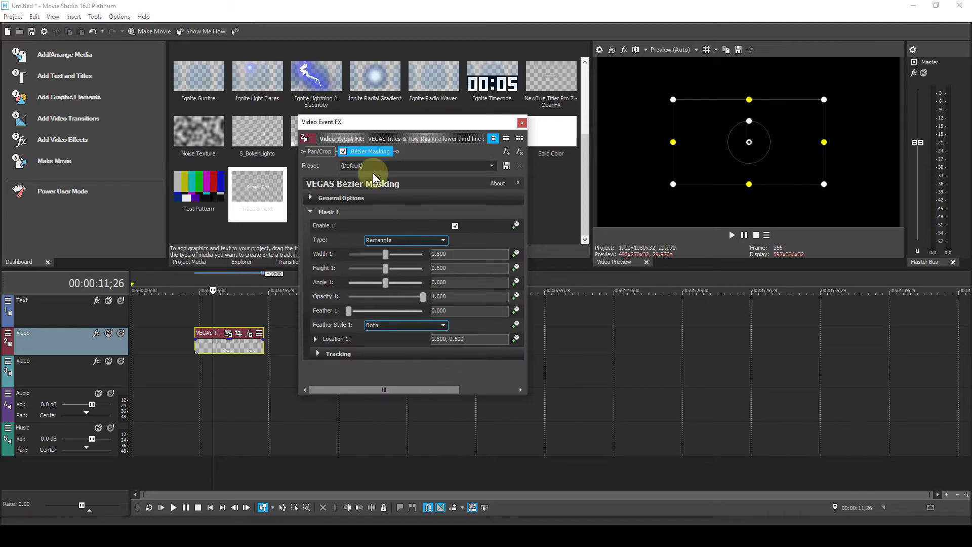
click(311, 197)
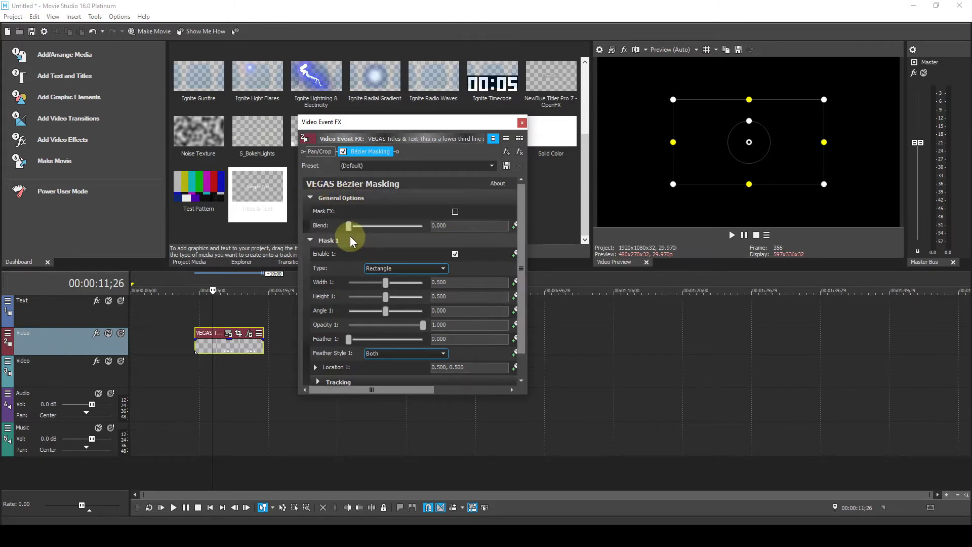
drag(358, 226, 388, 227)
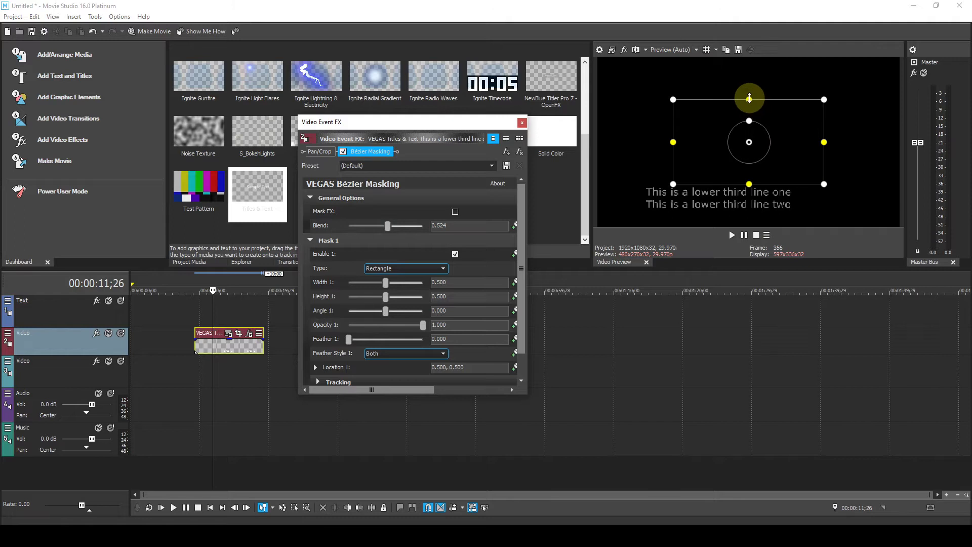
Reduce the rectangular mask's height to about 0.174 and move it over the title text at about 0.405, 0.176.
drag(749, 98, 750, 127)
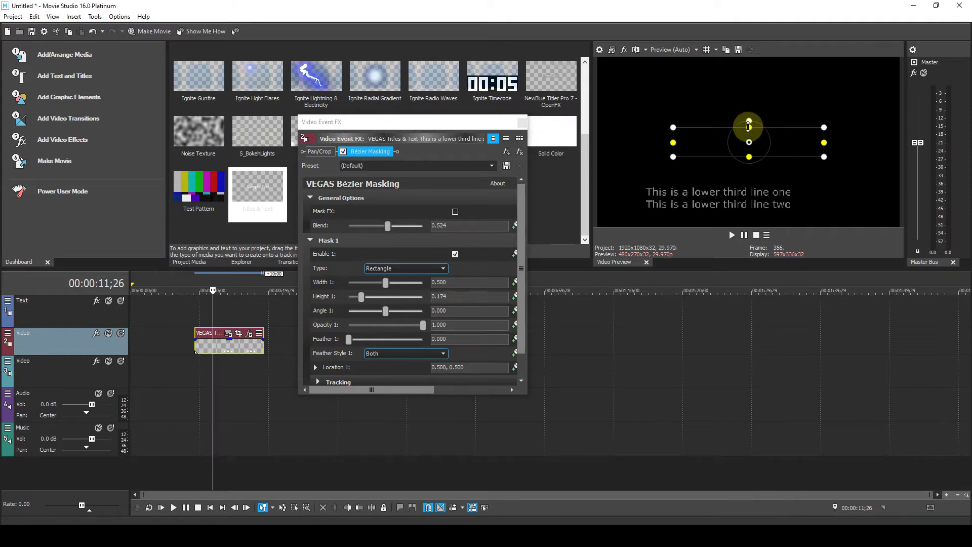
click(716, 143)
drag(715, 143, 687, 180)
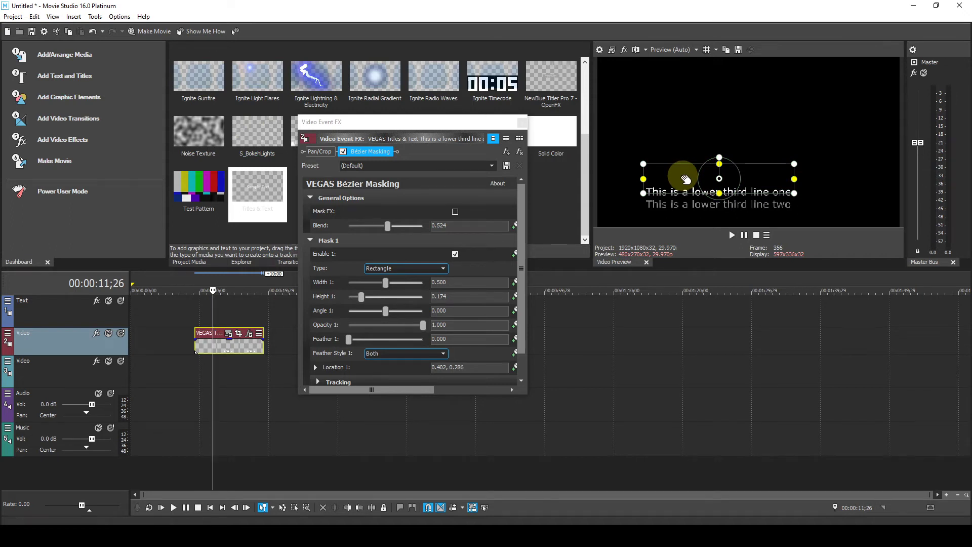
drag(687, 179, 687, 197)
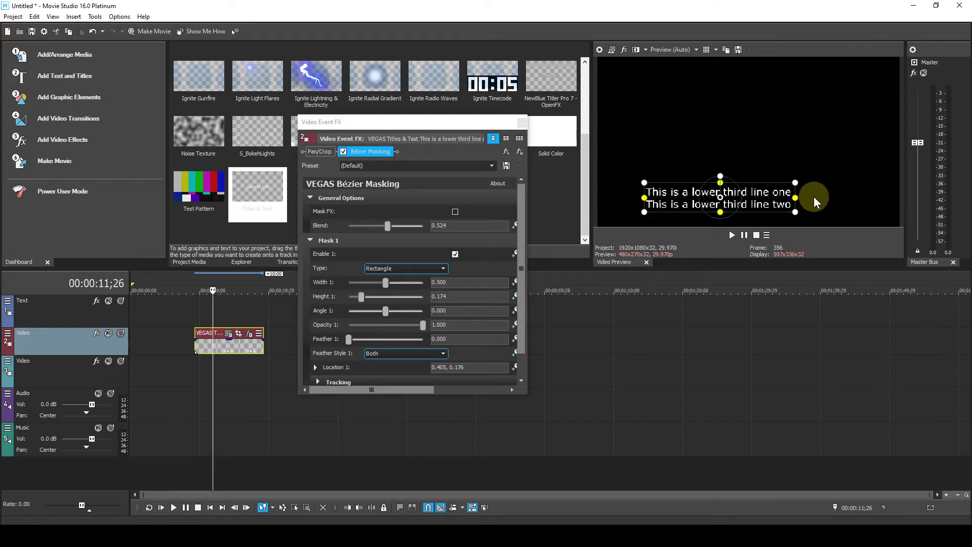
Widen the mask to about 0.782 and shift it horizontally to about 0.548 so it begins just before the text.
drag(796, 198, 837, 198)
drag(680, 198, 712, 200)
drag(720, 199, 725, 200)
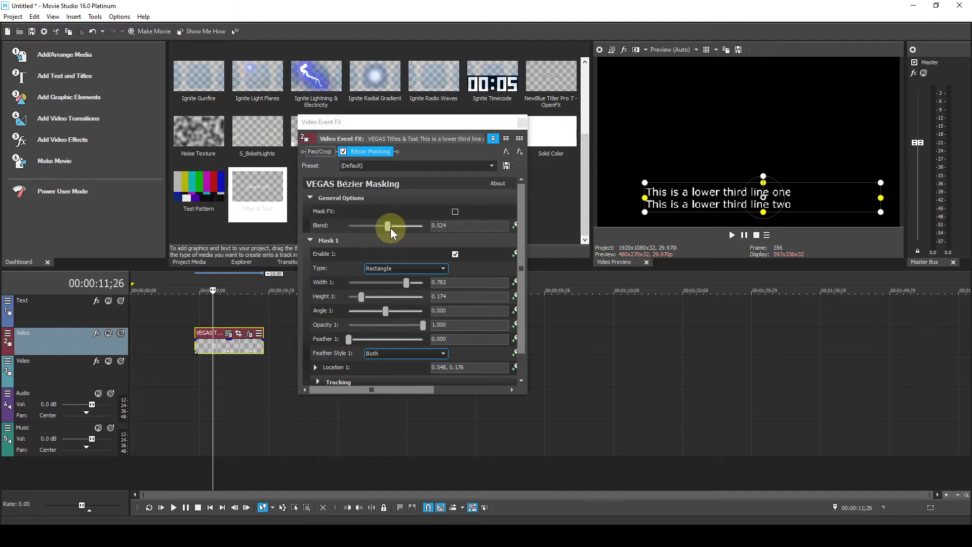
Lower the mask's Blend to about 0.177, return the timeline cursor to the title clip's start, and close the effect settings.
drag(391, 228, 361, 226)
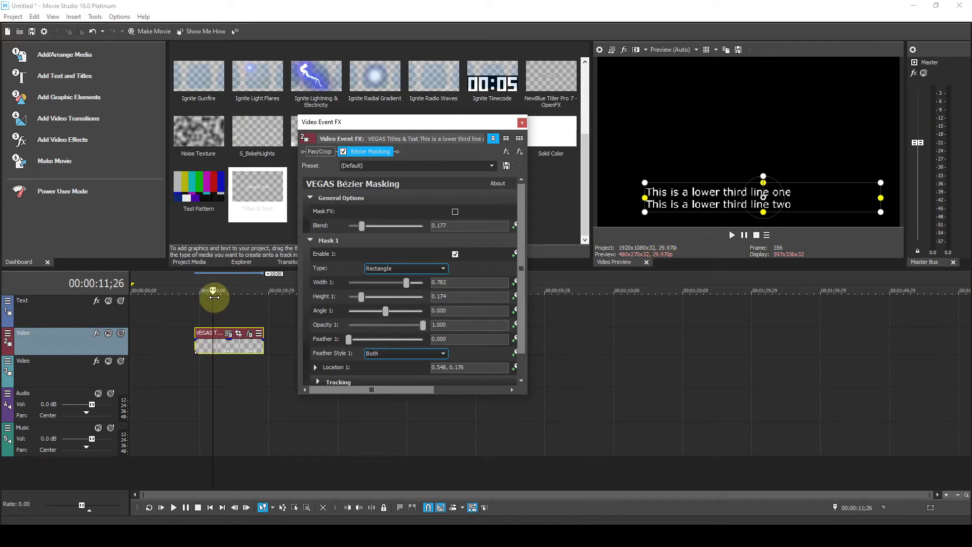
drag(213, 291, 196, 292)
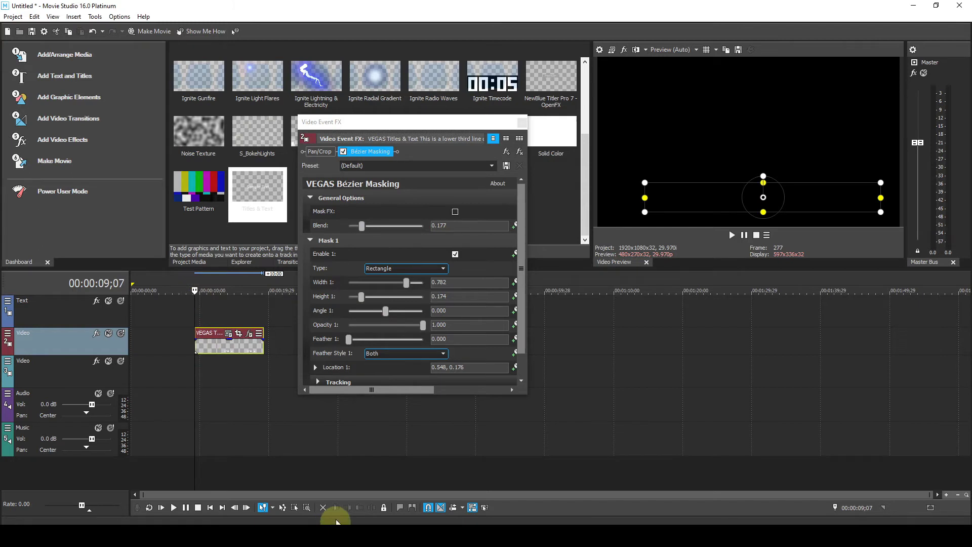
click(523, 122)
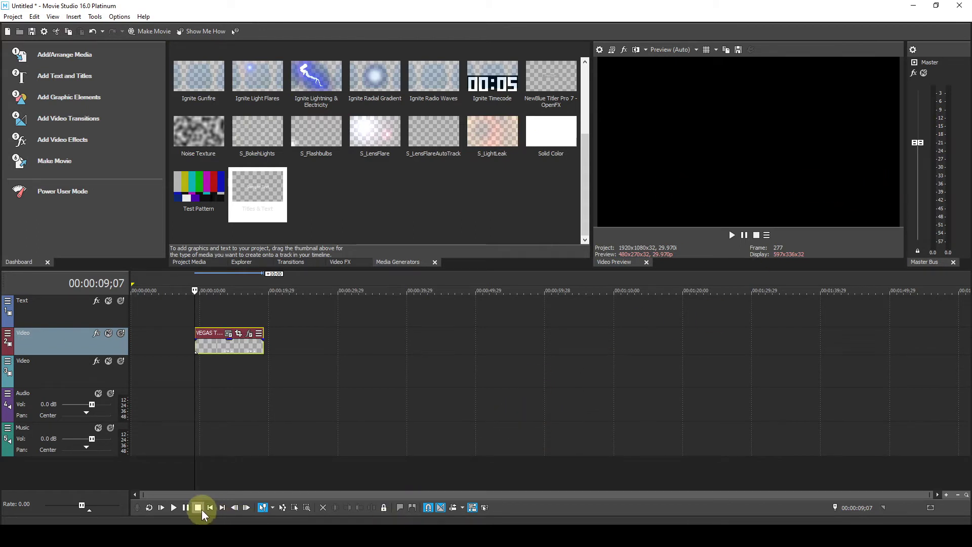
Play back the masked title, then advance five frames from the clip's start to examine the text crossing the mask edge.
click(172, 506)
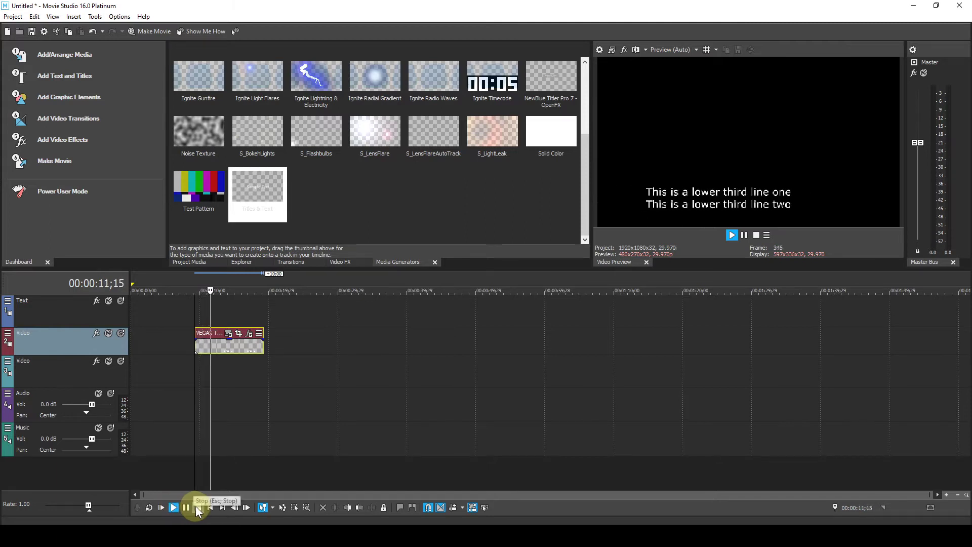
click(196, 507)
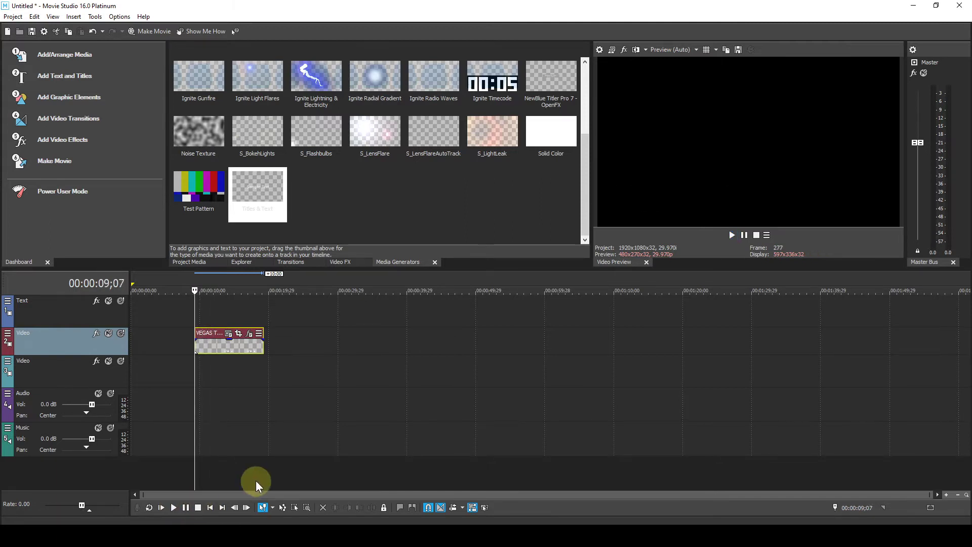
click(246, 508)
click(246, 507)
click(246, 508)
click(246, 507)
click(246, 508)
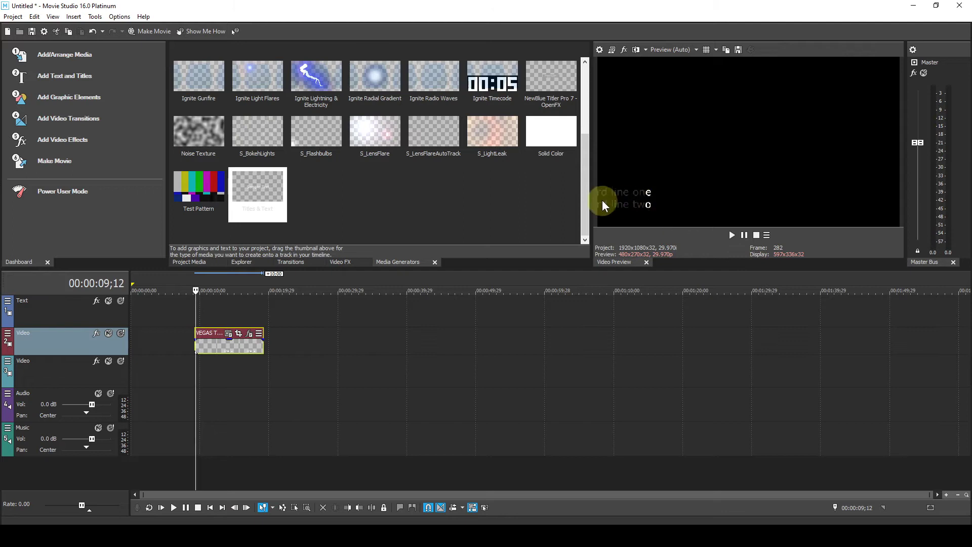
Set the title clip's Bézier mask Blend to 0, close the effect settings, and return the timeline cursor to the clip's start.
click(250, 335)
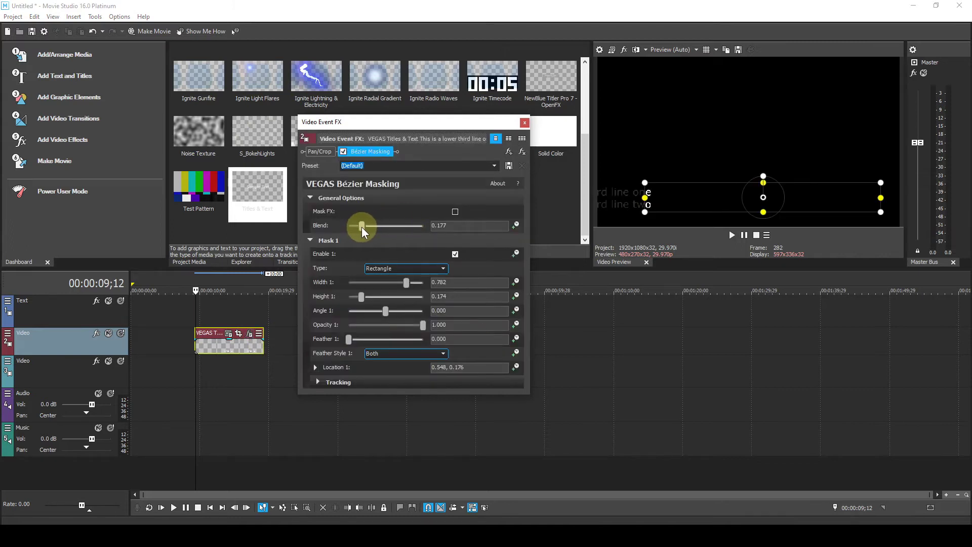
drag(362, 227, 319, 226)
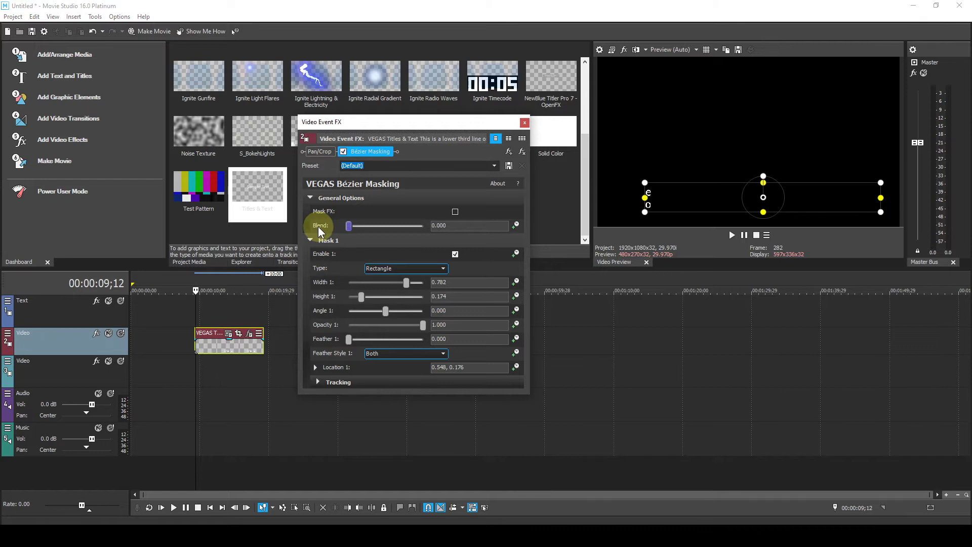
click(526, 123)
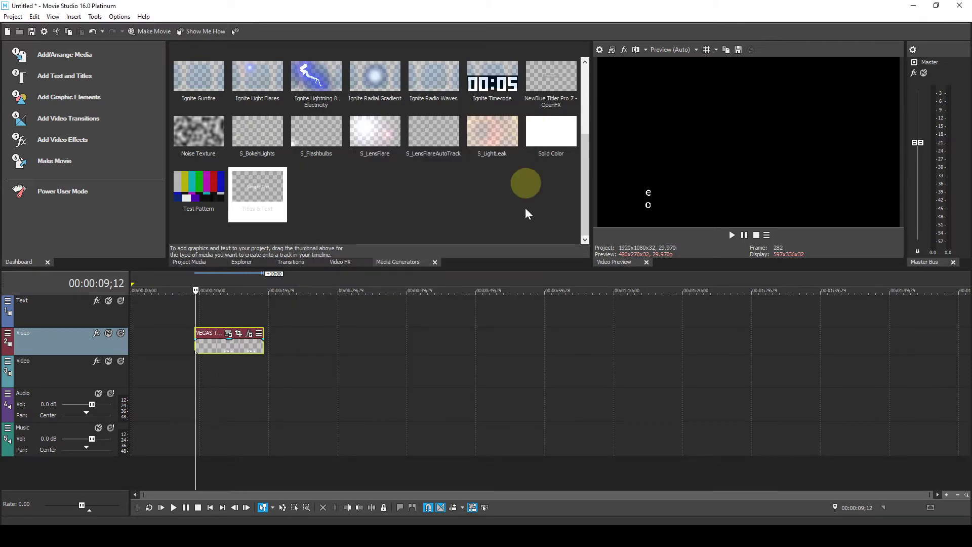
drag(196, 292, 195, 290)
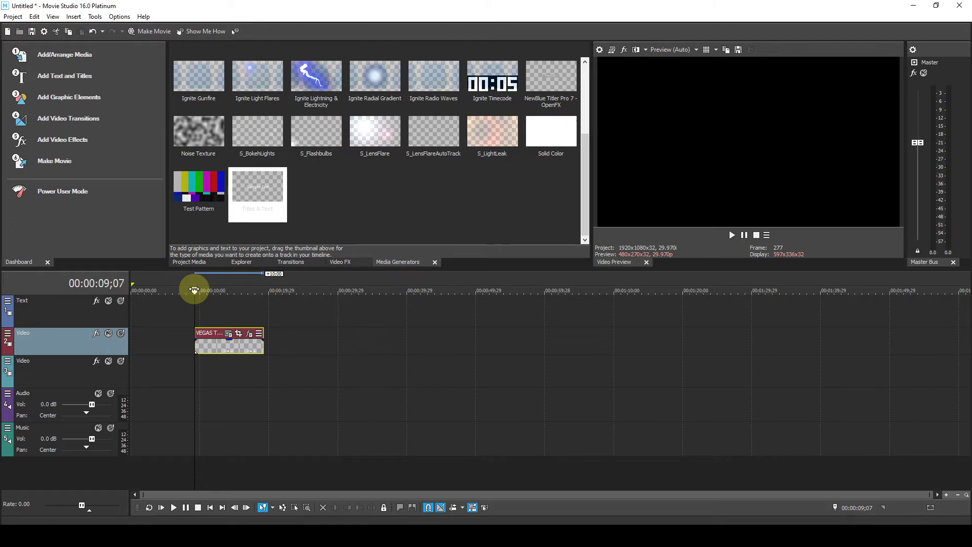
Step frame by frame forward and back from the title clip's start to examine the text emerging across the hard mask edge.
key(Right)
key(Right)
key(Right)
key(Right)
key(Right)
key(Right)
key(Right)
key(Right)
key(Right)
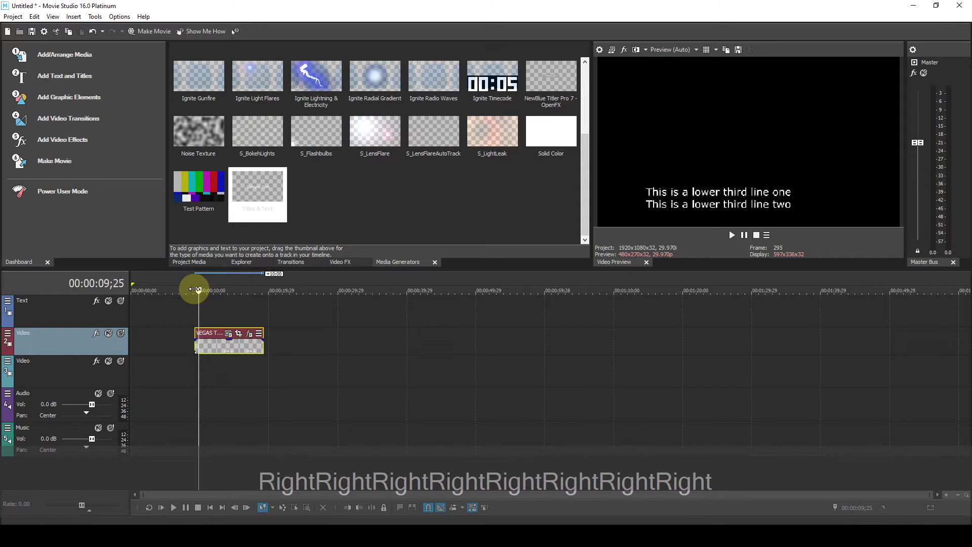
key(Right)
key(Left)
key(Left)
key(Left)
key(Left)
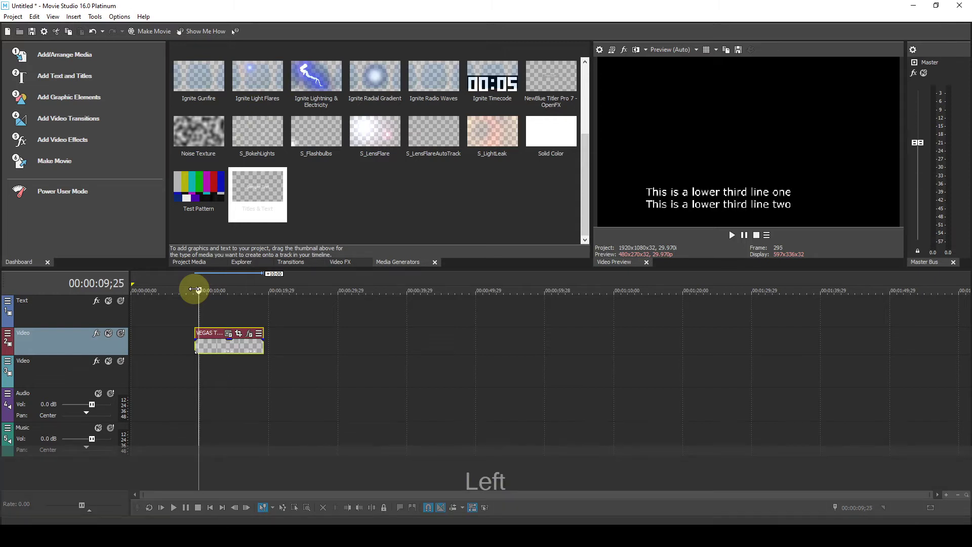
key(Left)
key(Left)
key(Left)
key(Left)
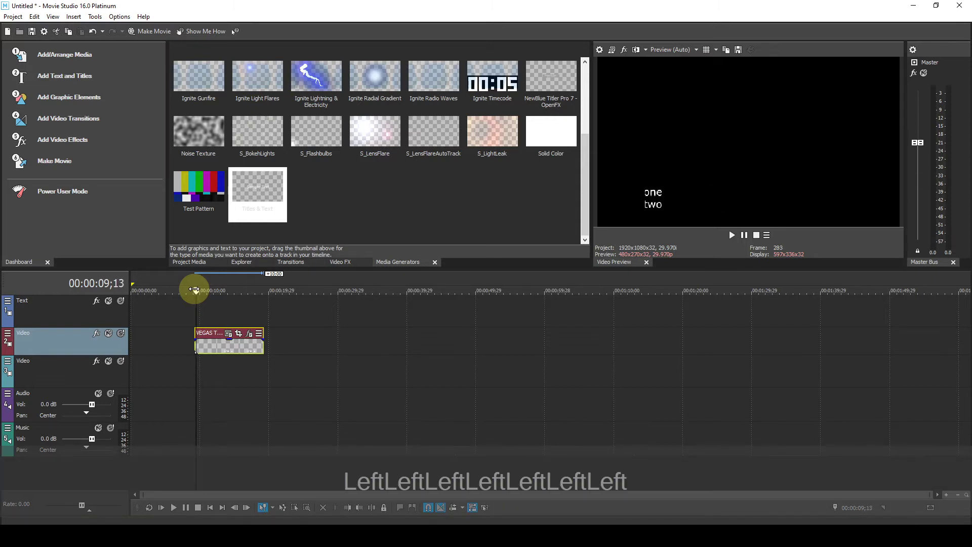
key(Right)
key(Right)
key(Right)
key(Right)
key(Right)
key(Right)
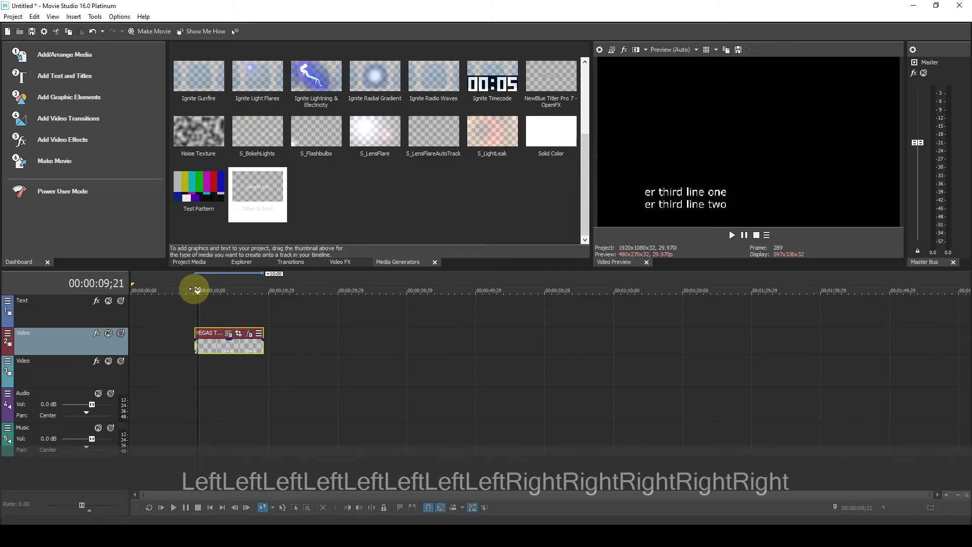
key(Right)
key(Right)
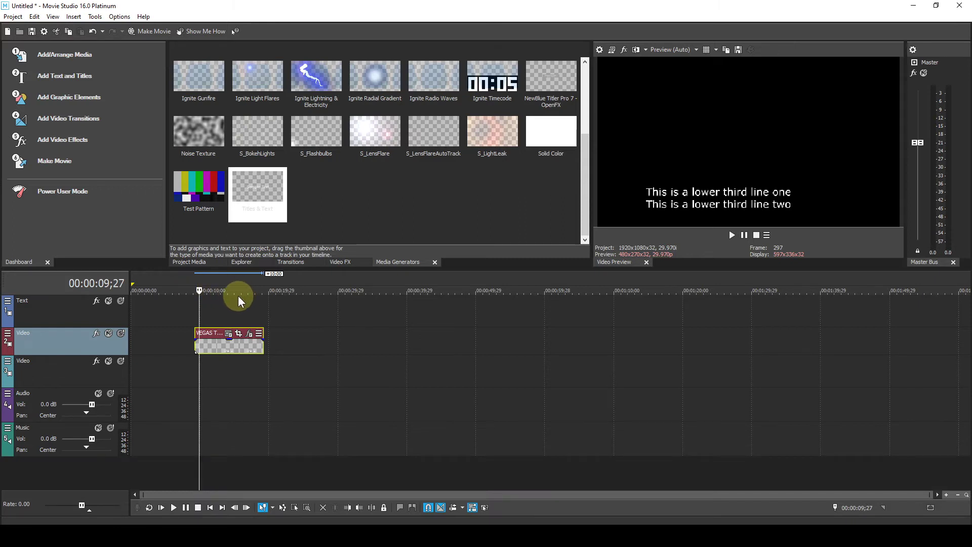
Add a white Solid Color clip to the Text track aligned above the title clip, and place the timeline cursor around mid-clip.
click(366, 322)
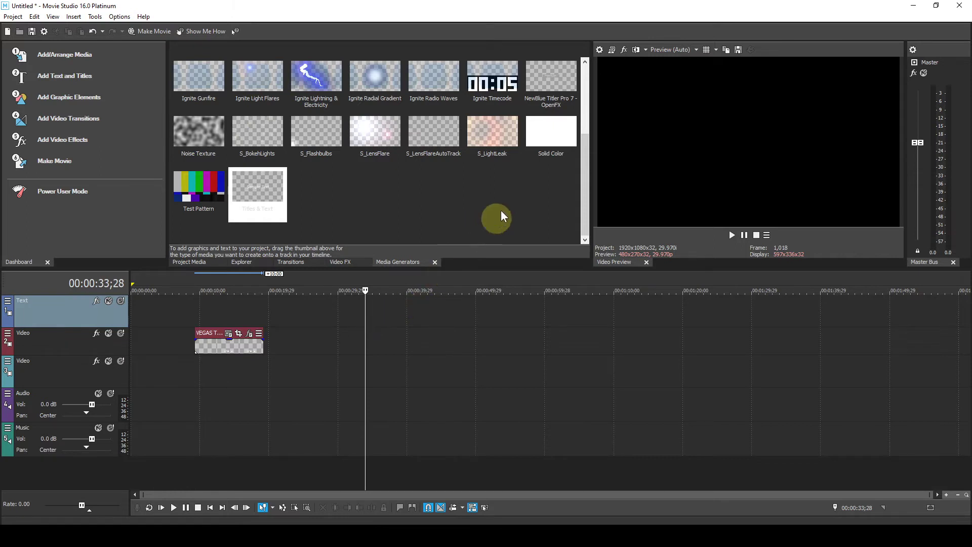
drag(555, 133, 242, 275)
drag(207, 306, 202, 309)
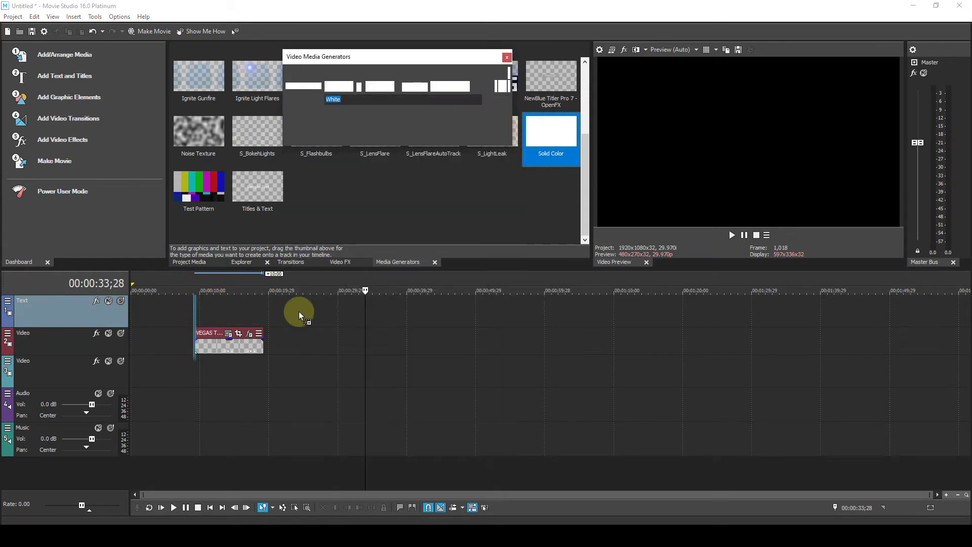
click(230, 283)
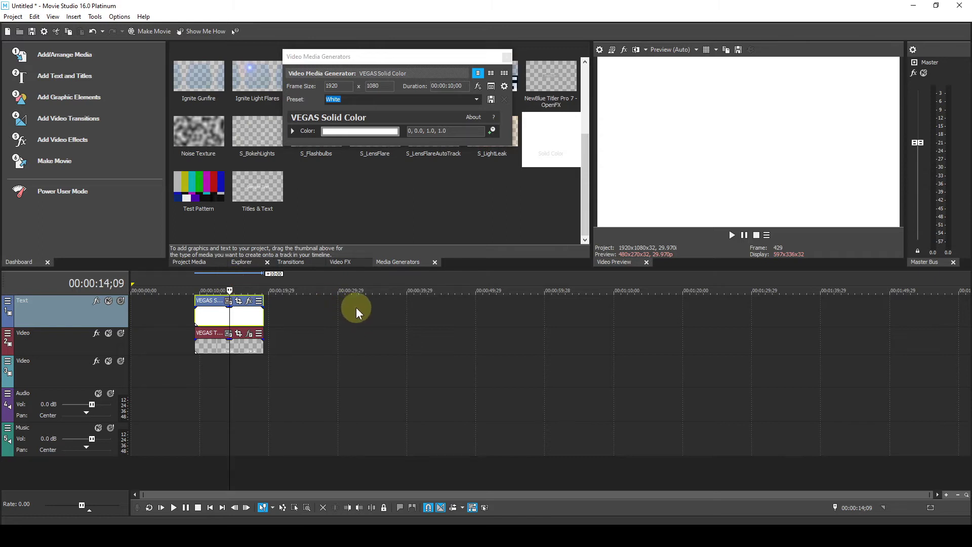
Set the solid color clip to pure blue (HSV 242, 1.0, 1.0, 1.0) and close the generator settings.
click(374, 131)
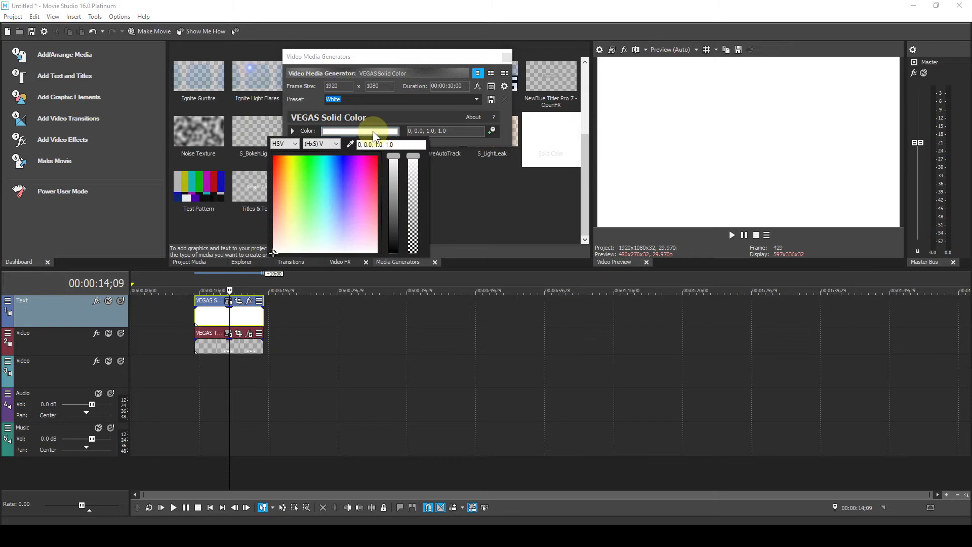
click(347, 157)
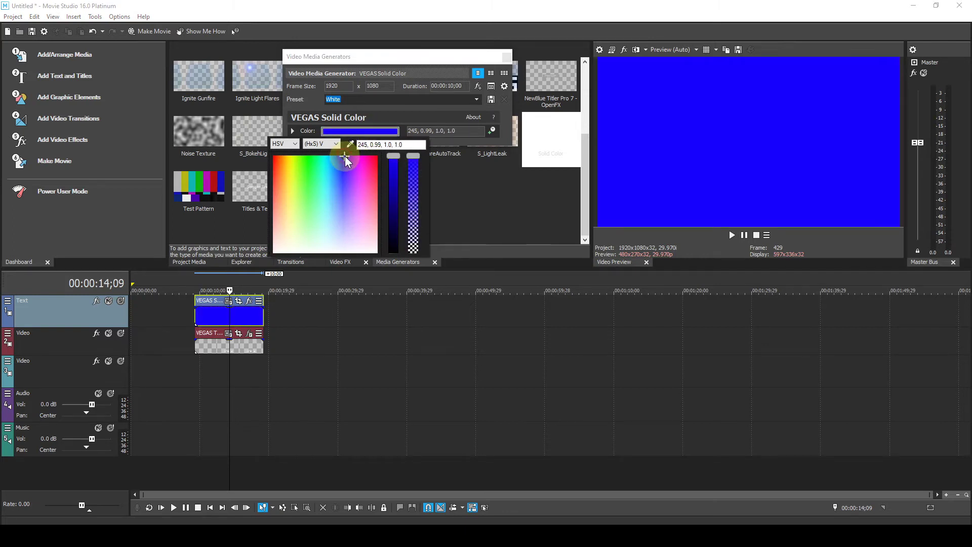
drag(347, 156, 345, 155)
click(372, 323)
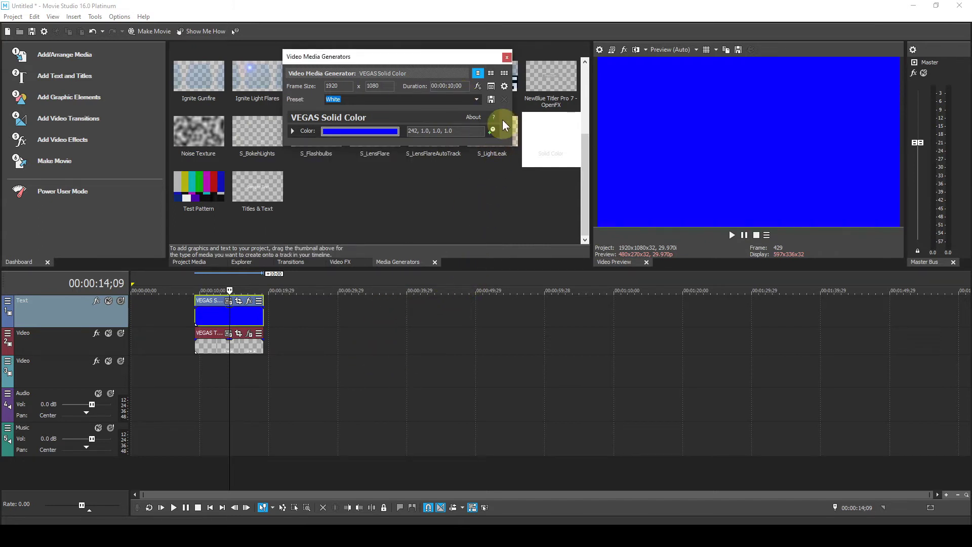
click(507, 54)
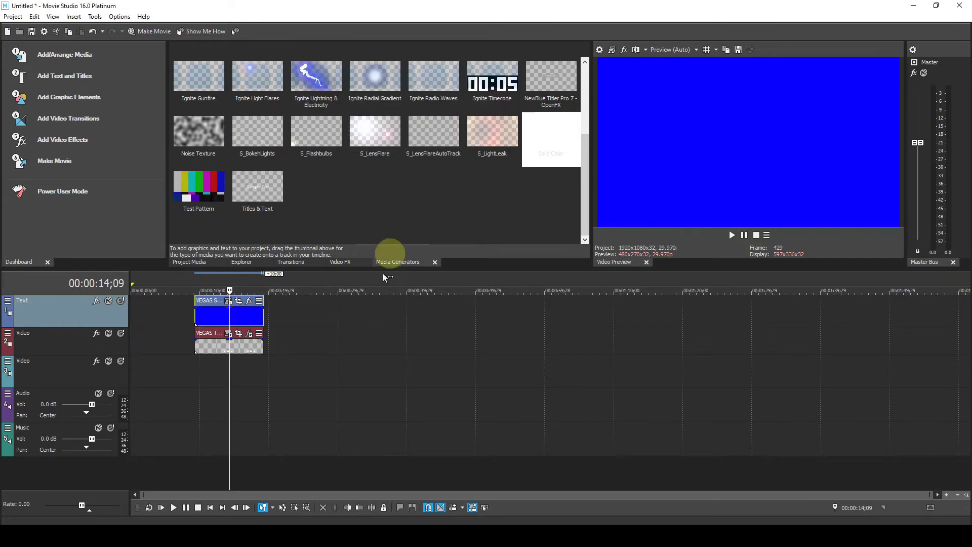
Apply the VEGAS Bézier Masking effect to the blue solid color clip on the Text track.
click(249, 302)
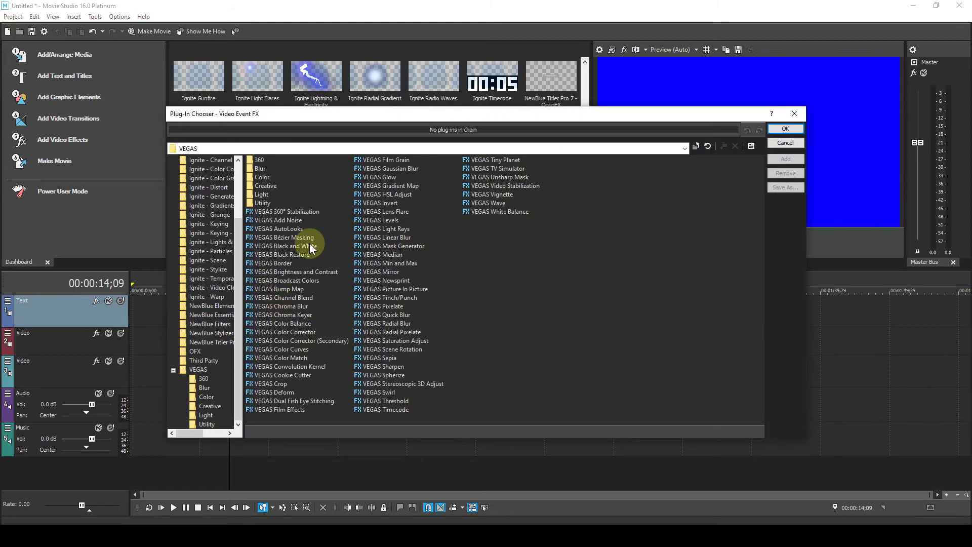
click(304, 238)
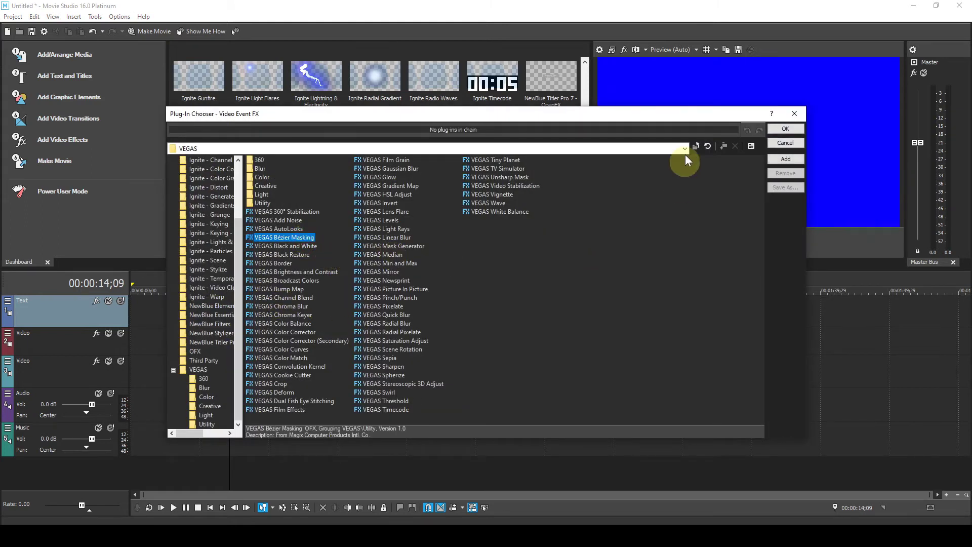
click(786, 129)
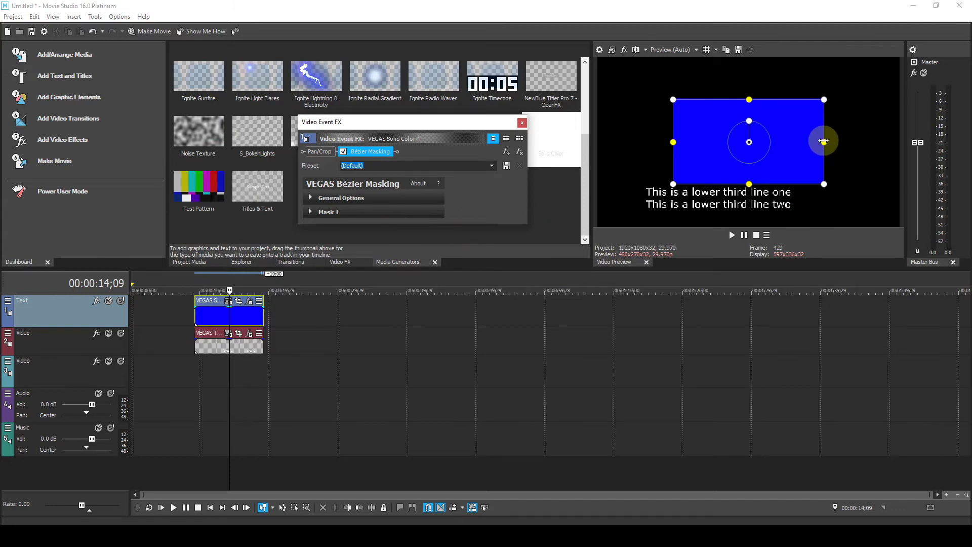
Shape the blue clip's mask into a bar about 0.028 wide and 0.190 high, placed just before the text at about 0.142, 0.173.
drag(824, 142, 753, 143)
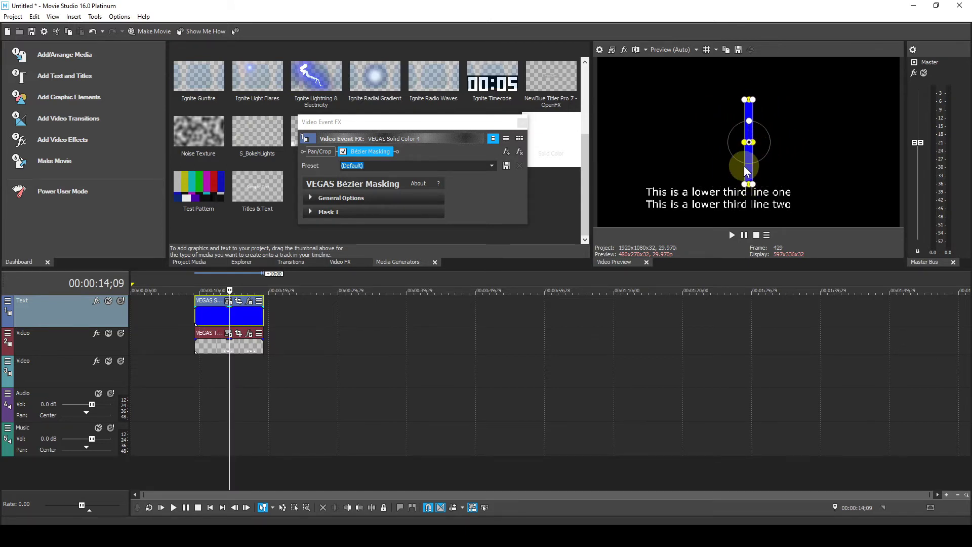
drag(750, 158, 642, 208)
click(636, 221)
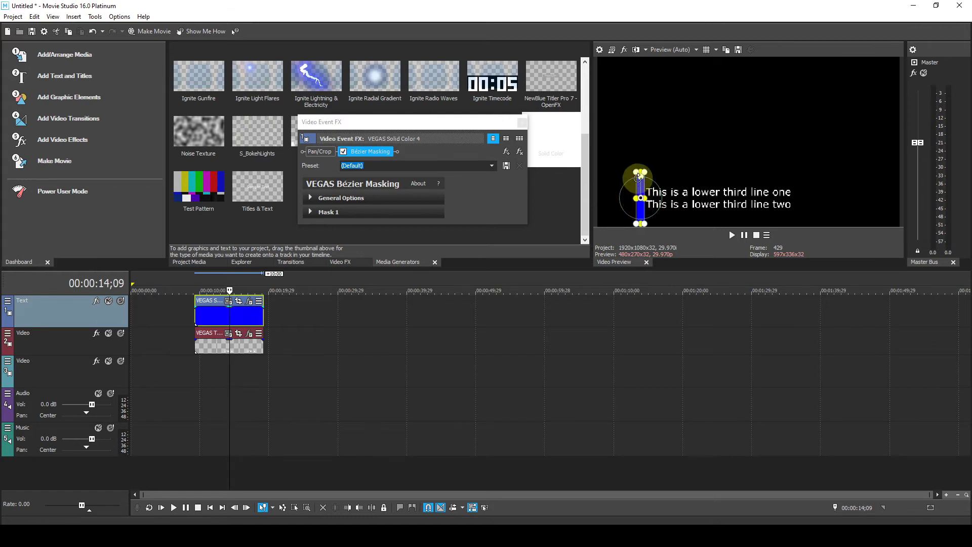
drag(641, 224, 642, 214)
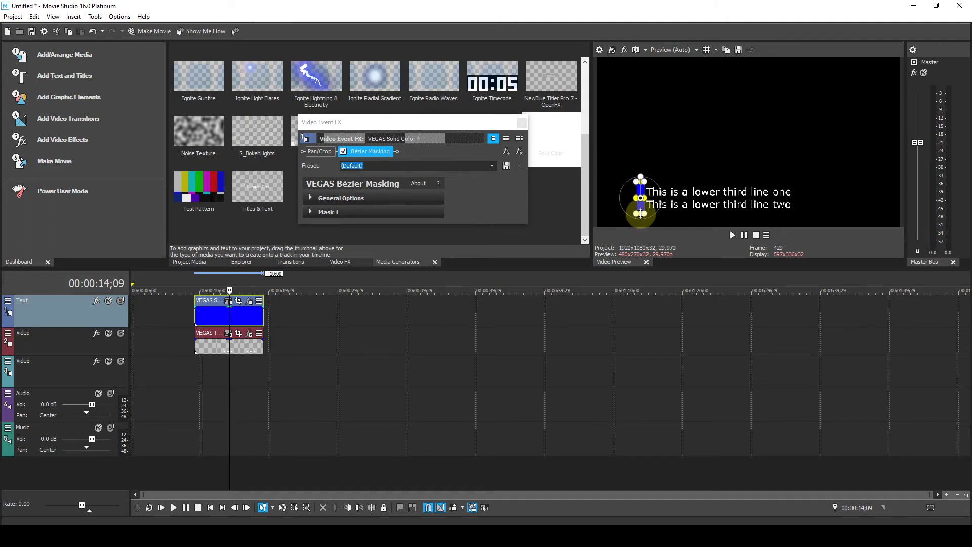
Refine the bar's Mask 1 to a width of 0.020 and a height of 0.166, and close the effect settings.
click(311, 211)
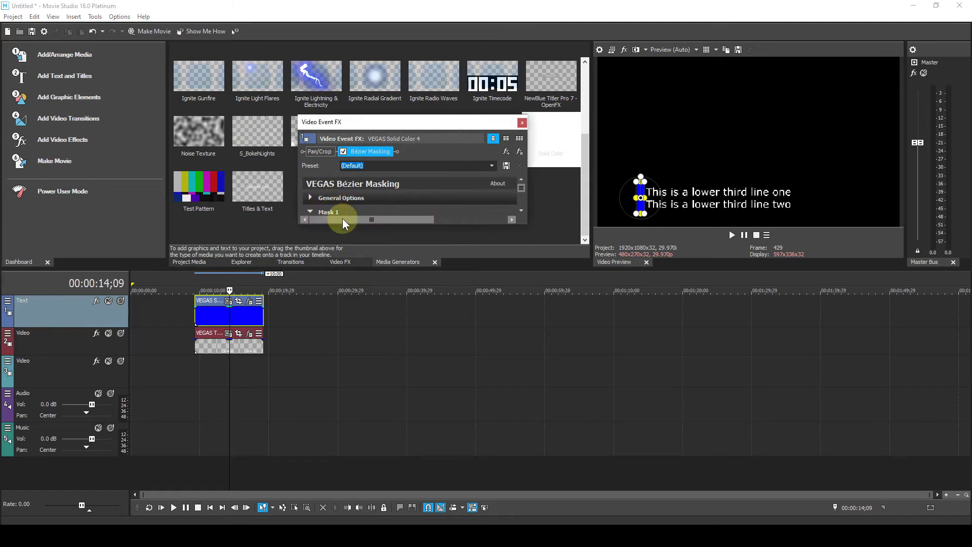
drag(370, 224, 362, 379)
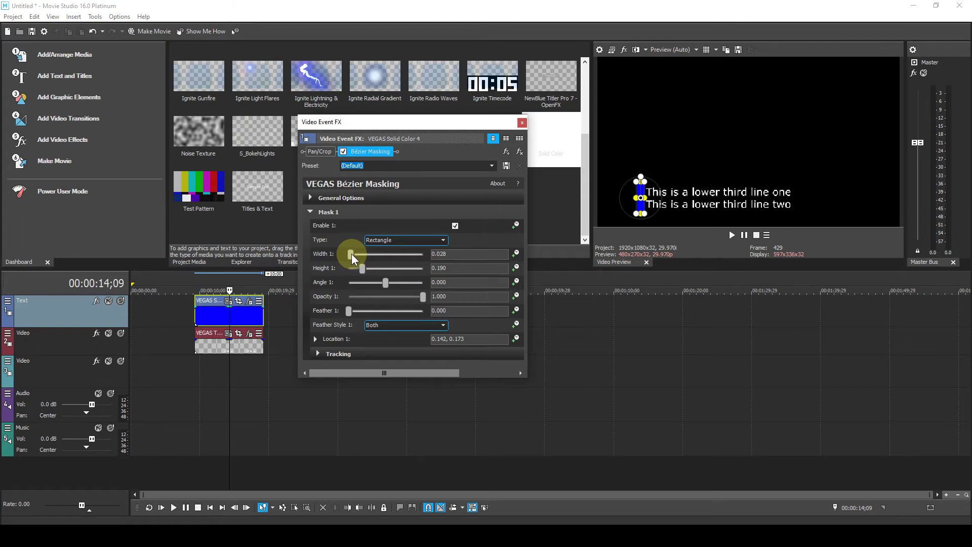
drag(350, 254, 353, 256)
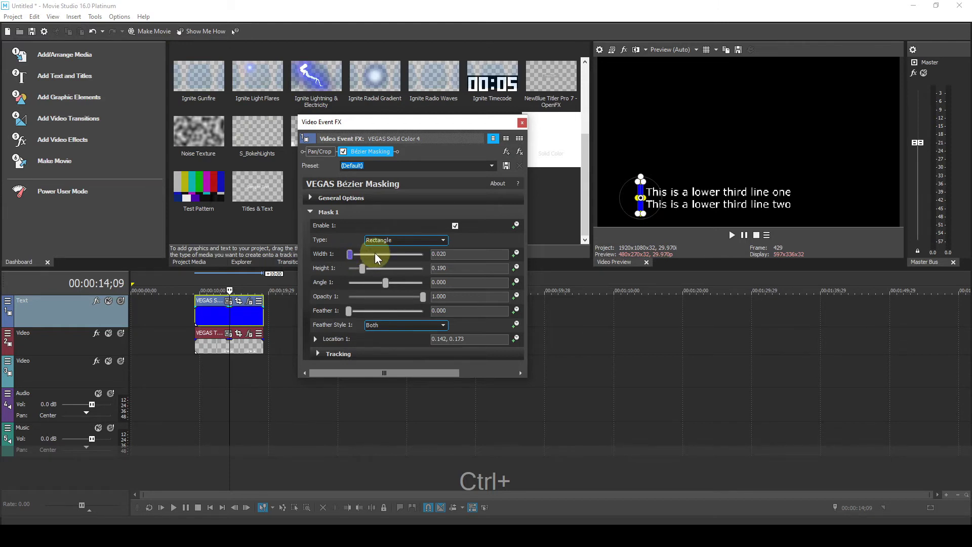
drag(361, 270, 361, 270)
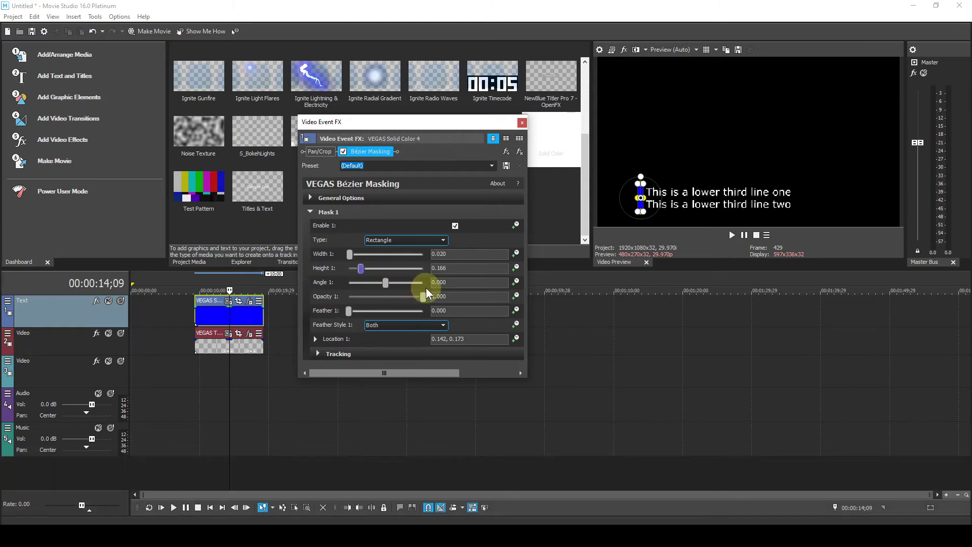
click(522, 123)
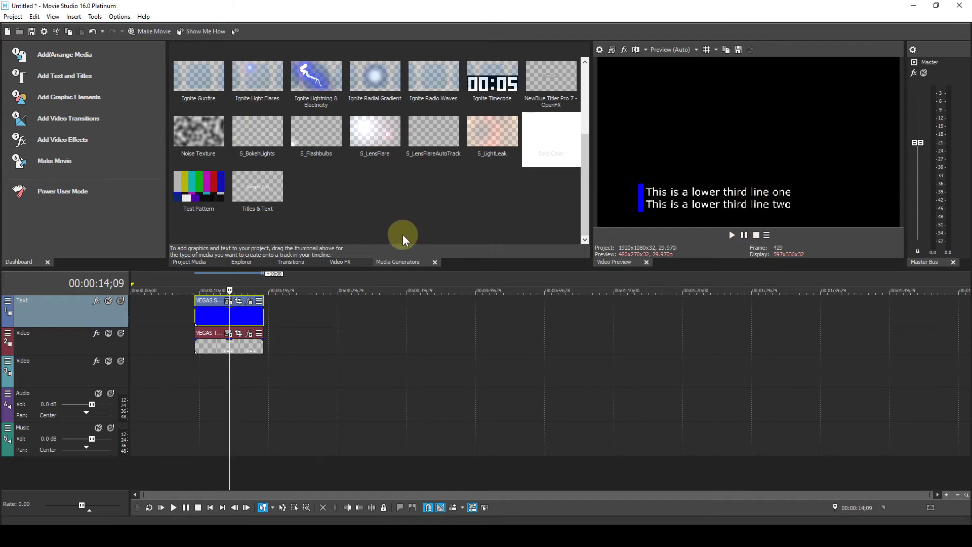
Add a Color Gradient clip to the track below the title, and change its black control point to pale yellow (RGB 242, 255, 188).
scroll(354, 173, up, 3)
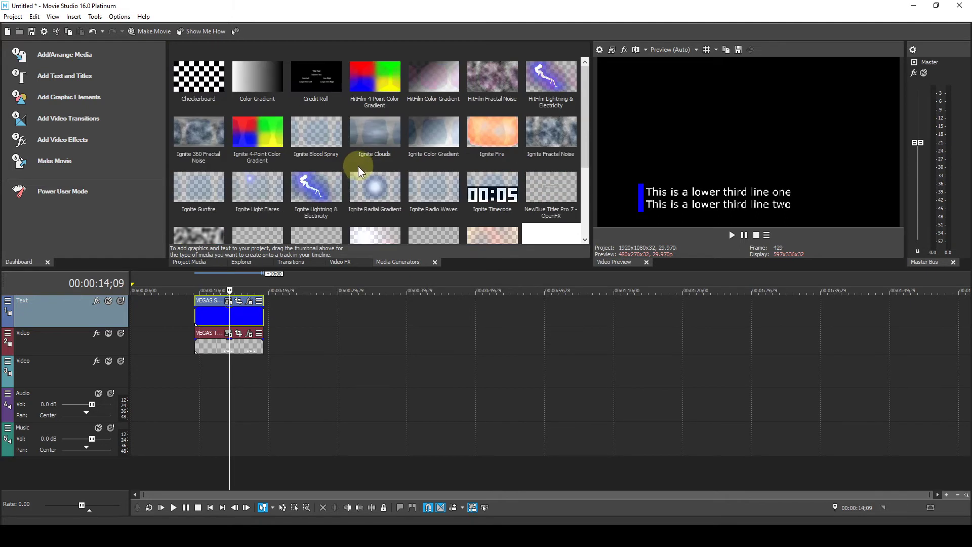
drag(260, 77, 200, 372)
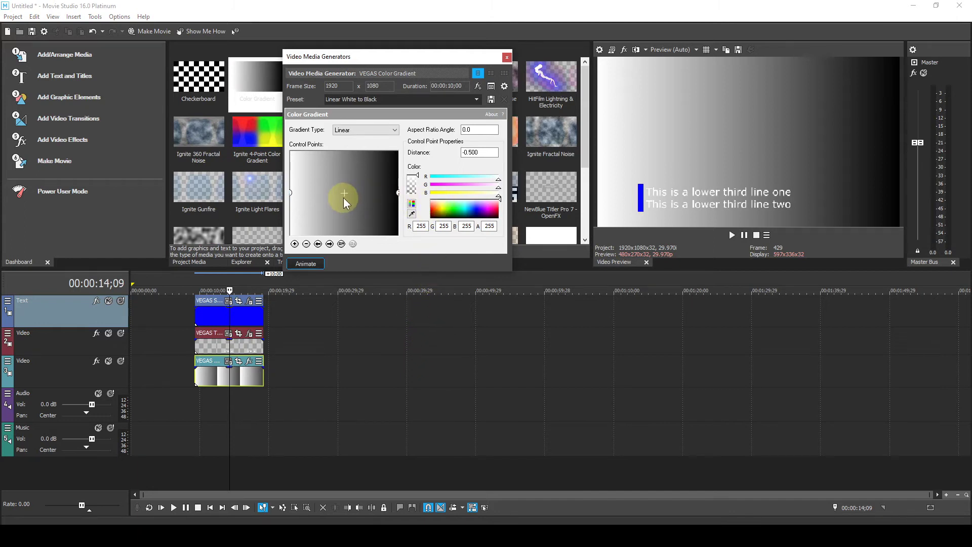
click(399, 193)
drag(460, 204, 445, 203)
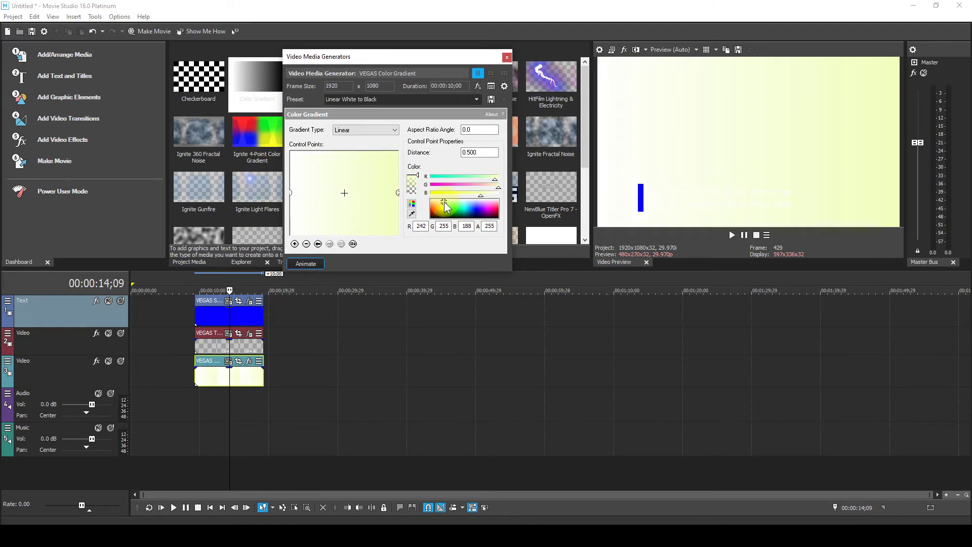
click(507, 57)
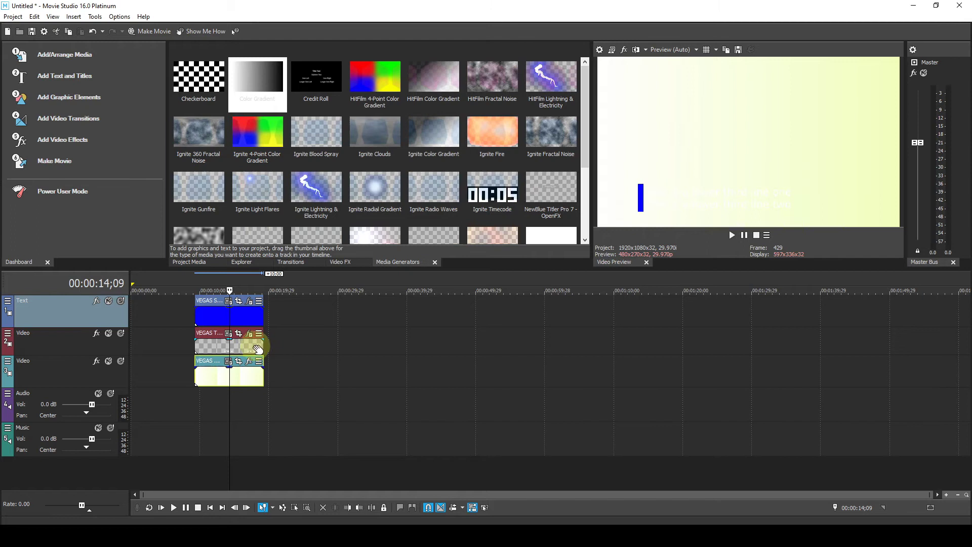
Set the text color of both title lines to blue (HSV 240, 0.99, 1.0, 1.0) and close the title settings.
click(230, 334)
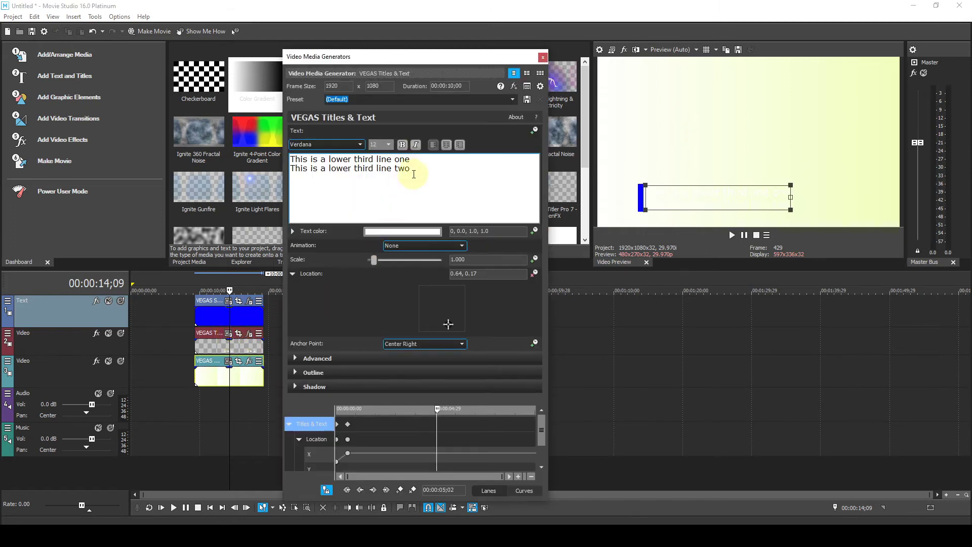
drag(413, 172, 289, 158)
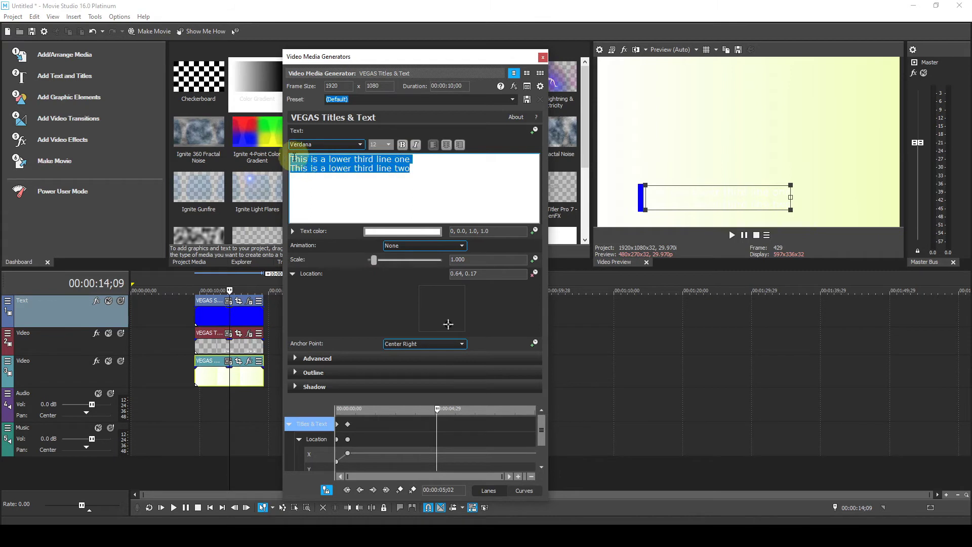
click(395, 232)
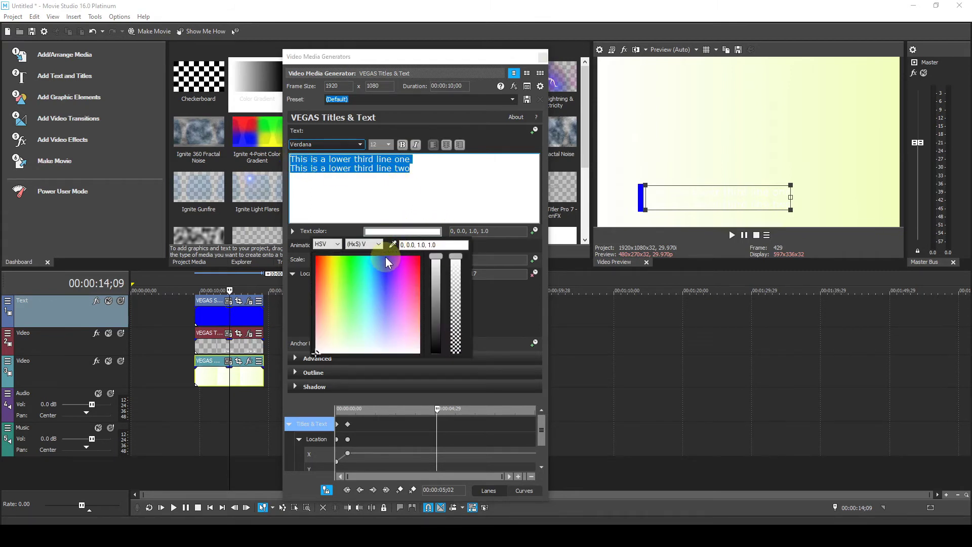
click(385, 257)
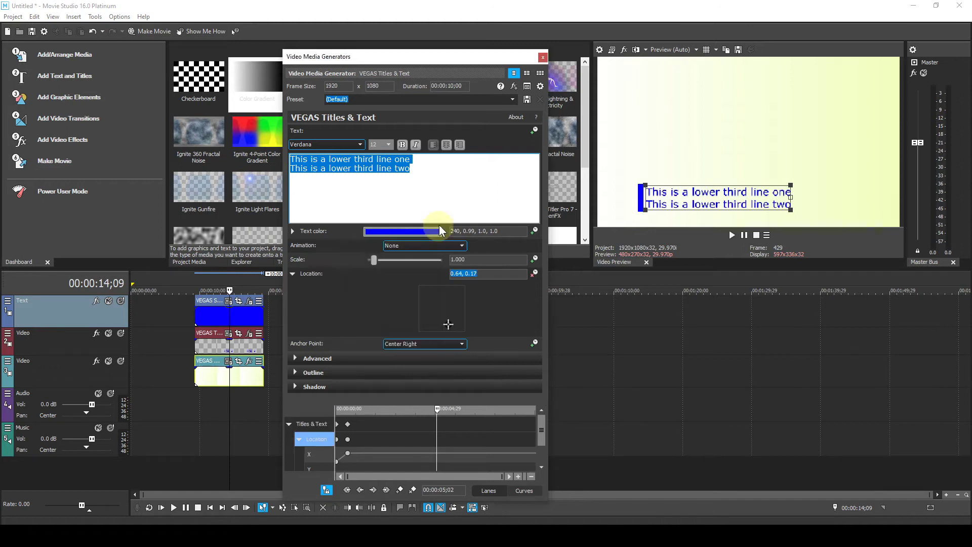
click(542, 56)
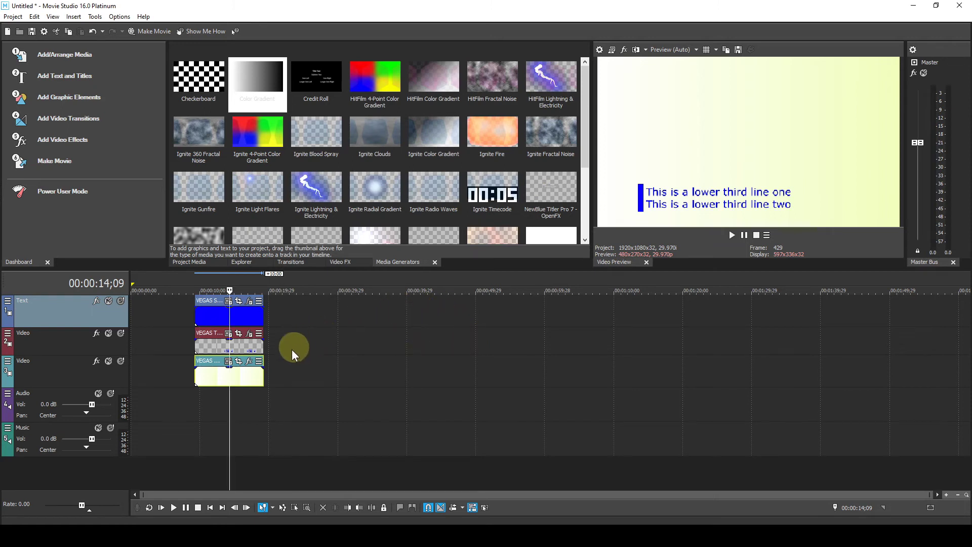
Reduce the blue bar's Bézier mask to a height of 0.139 and a width of 0.014.
click(250, 300)
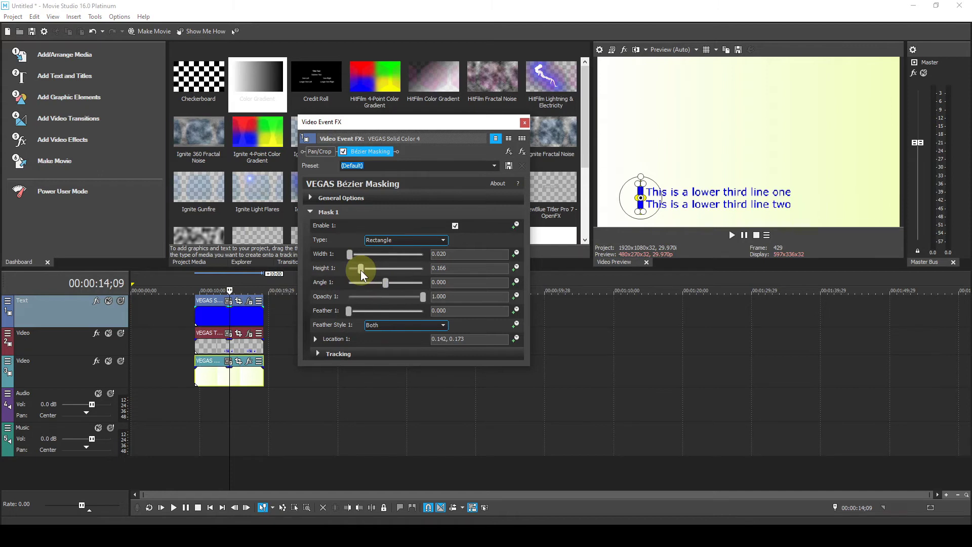
drag(361, 269, 358, 269)
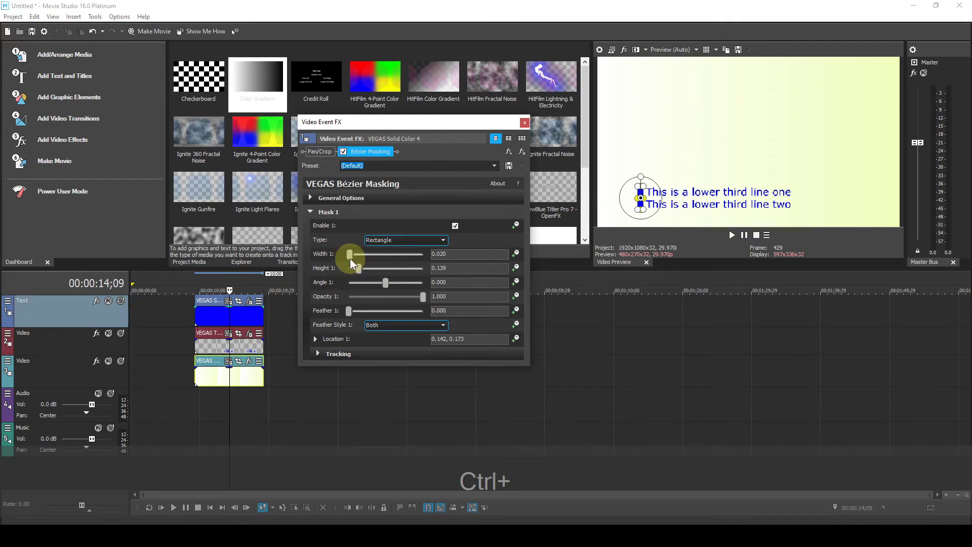
drag(349, 257, 353, 257)
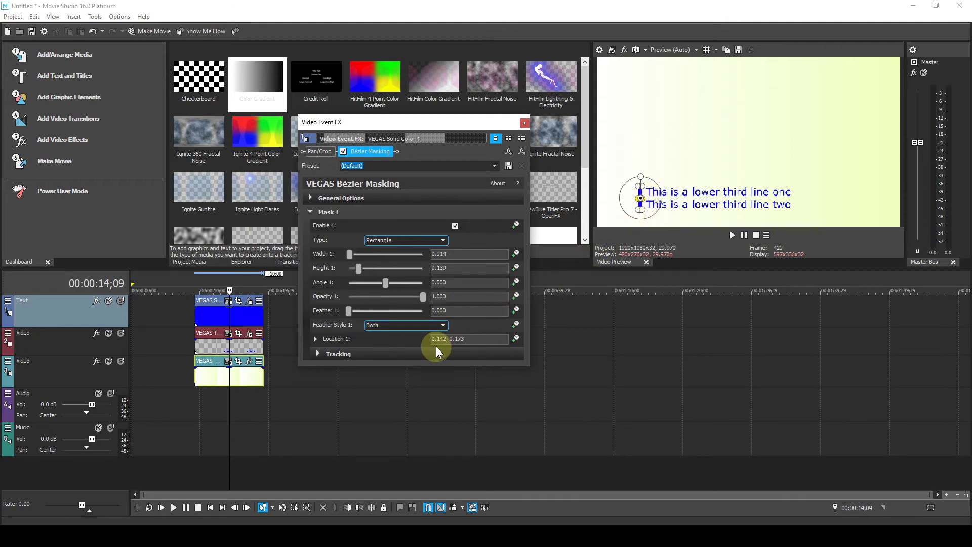
Move the blue bar's mask closer to the text, to Location 0.153, 0.173, and close the effect settings.
click(315, 339)
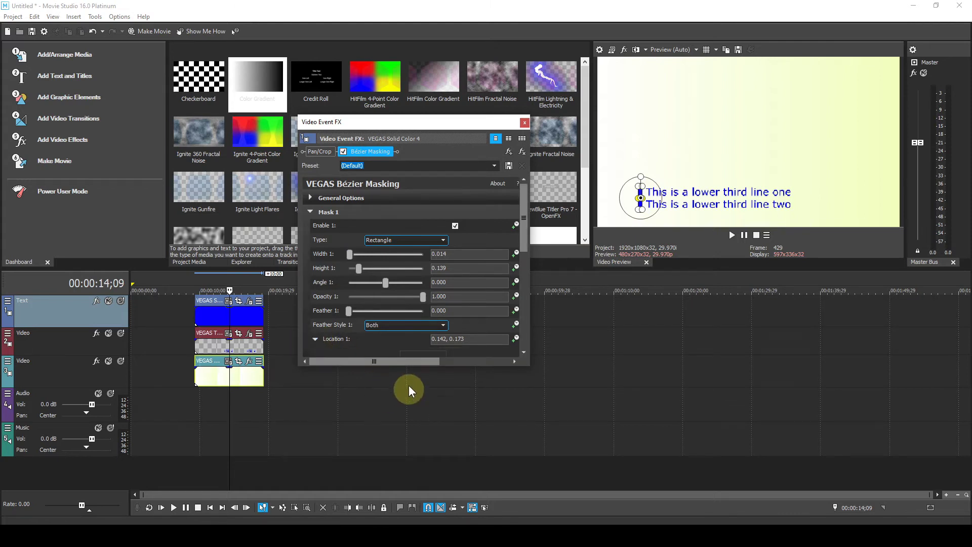
drag(413, 367, 406, 445)
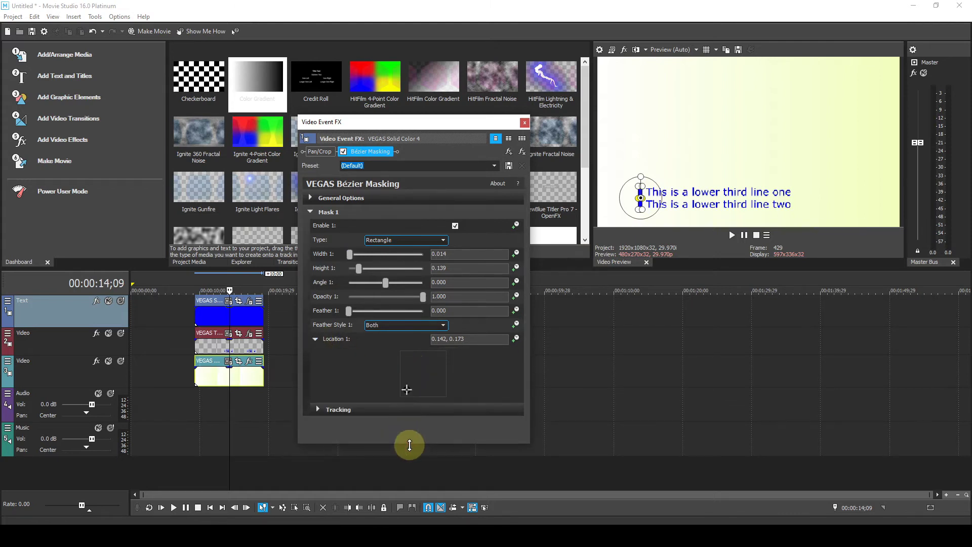
ctrl+click(408, 391)
drag(406, 389, 407, 390)
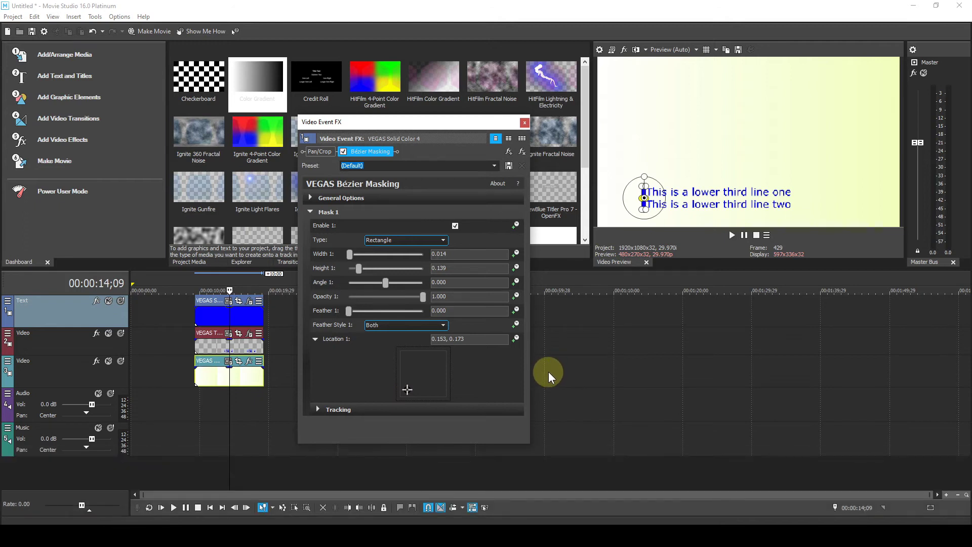
click(525, 121)
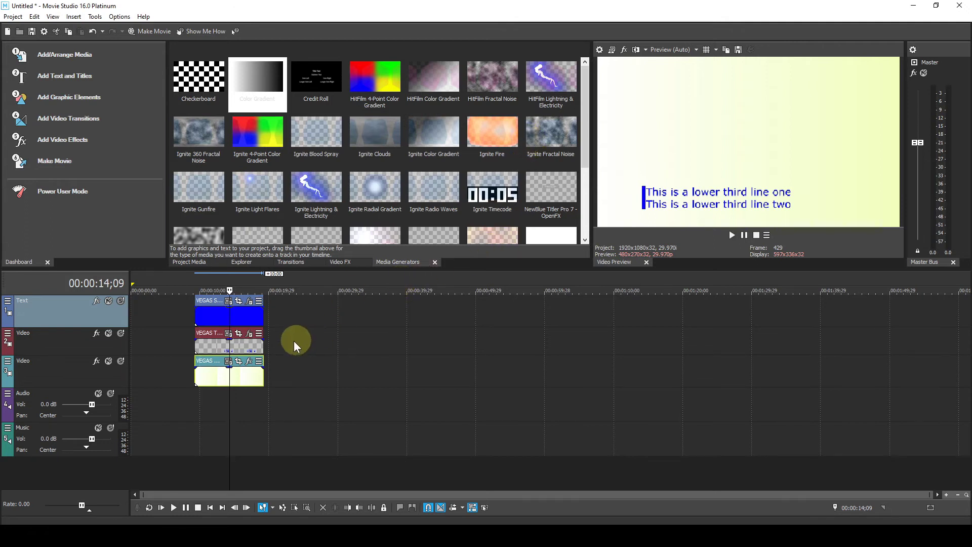
Lower the blue bar's mask to Location 0.153, 0.160 and close the effect settings.
click(248, 301)
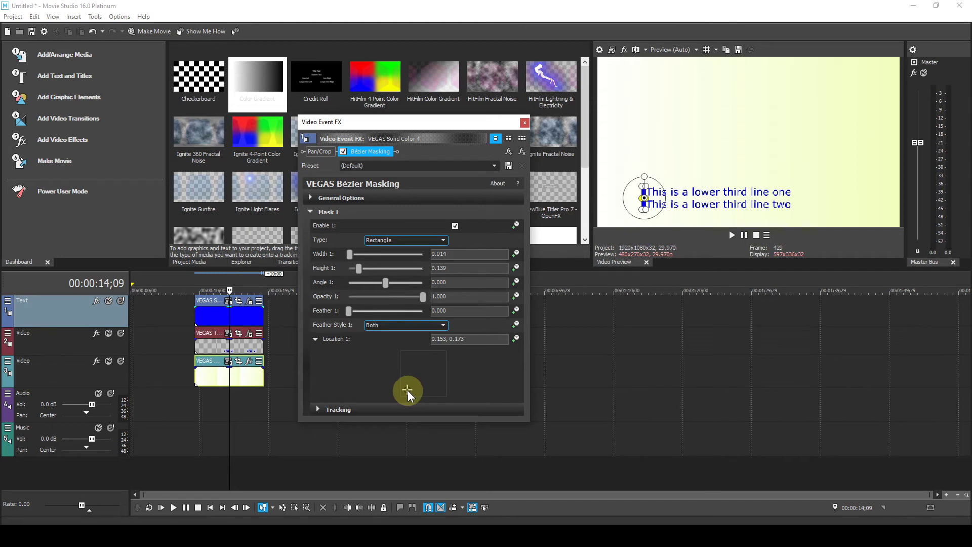
key(ctrl)
drag(407, 390, 407, 390)
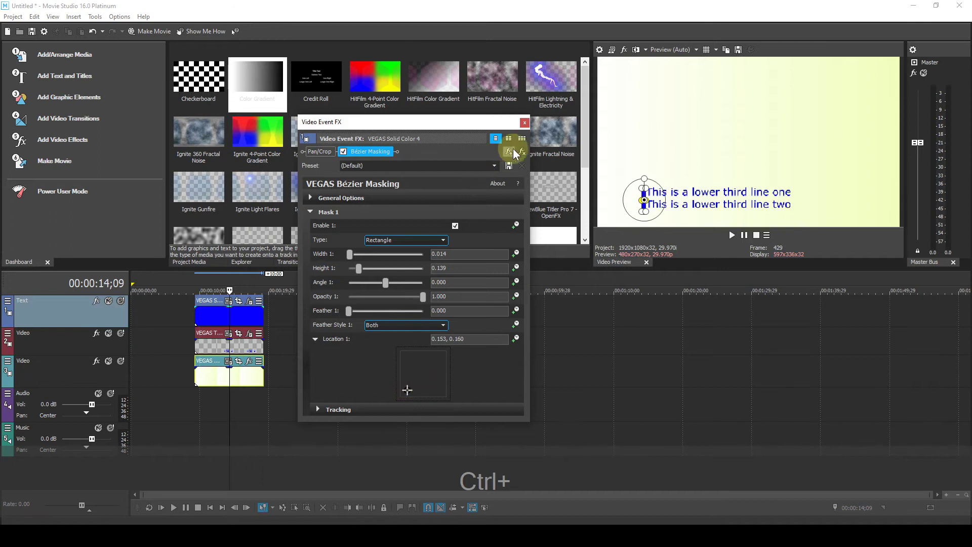
click(524, 123)
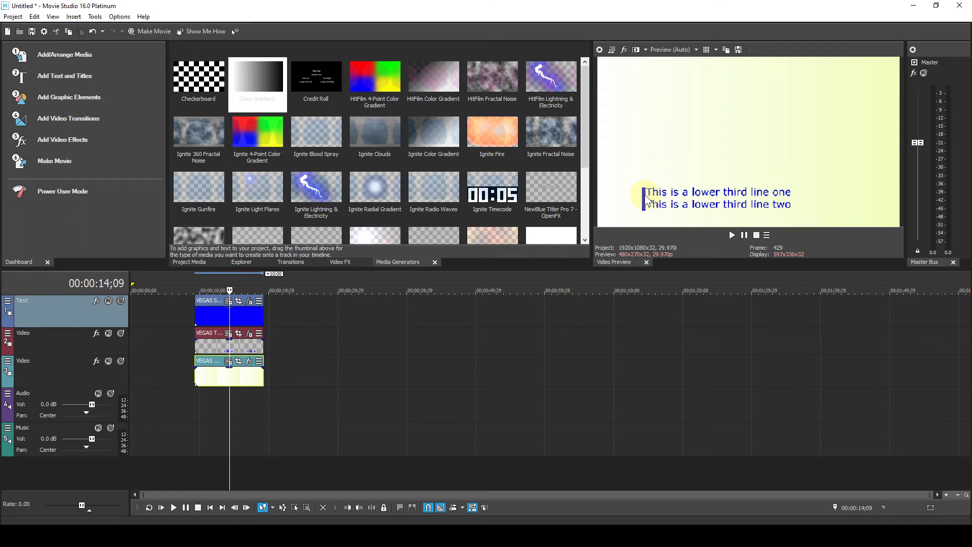
Set the vertical Location of the blue bar's mask to 0.161 and close the effect settings.
click(249, 301)
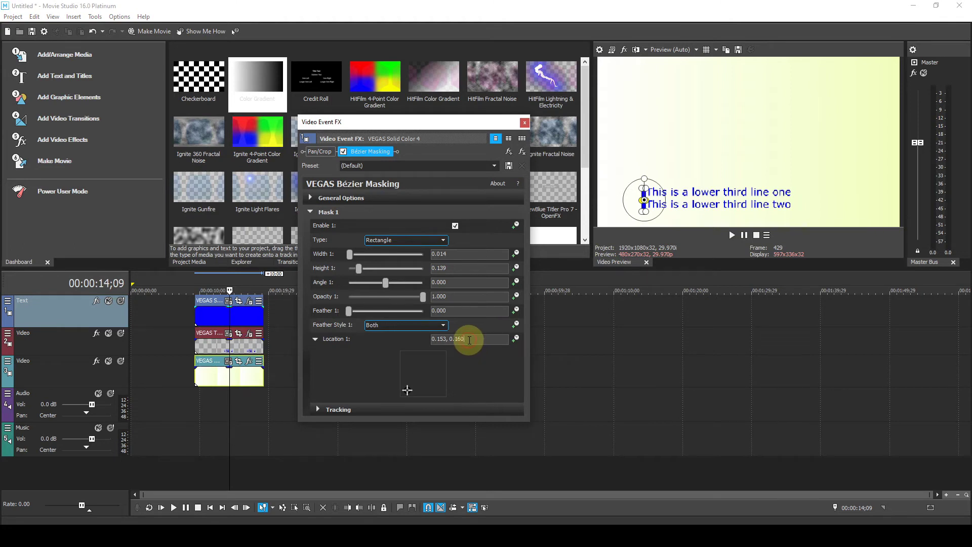
key(BackSpace)
text(1)
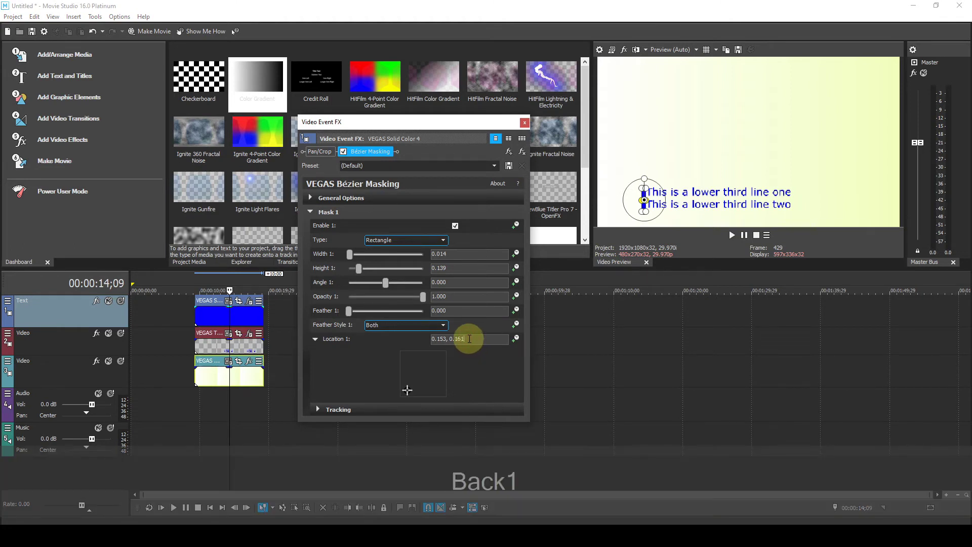
key(Return)
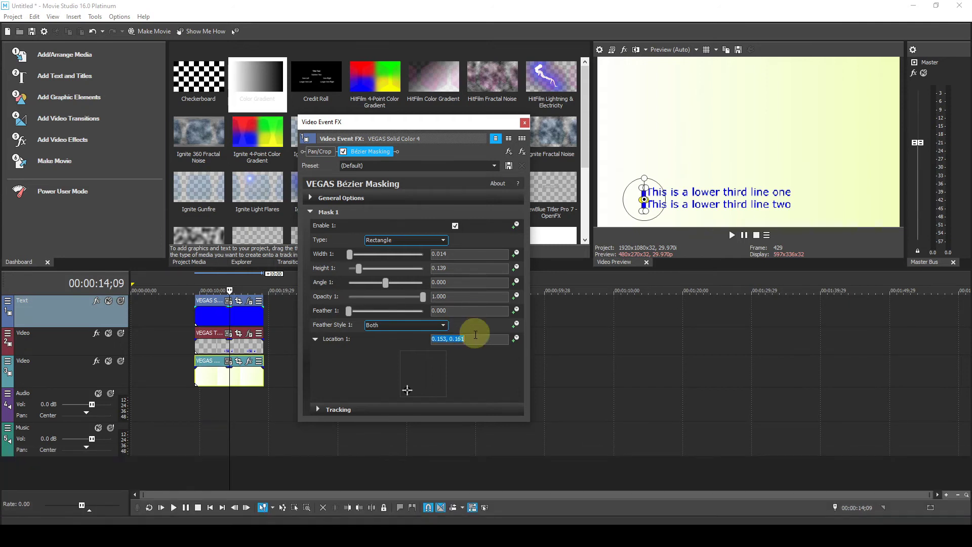
click(526, 123)
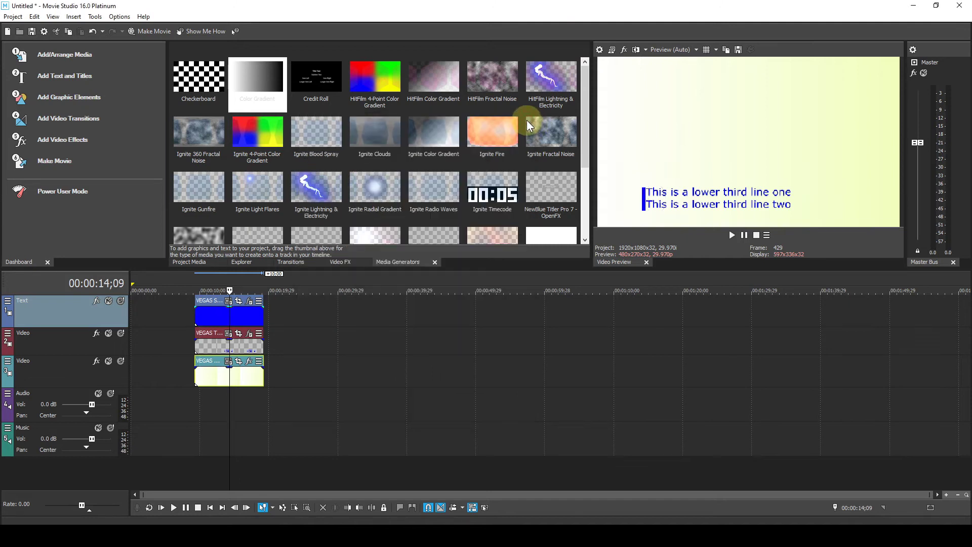
Set the vertical Location of the blue bar's mask to 0.163 and close the effect settings.
click(250, 304)
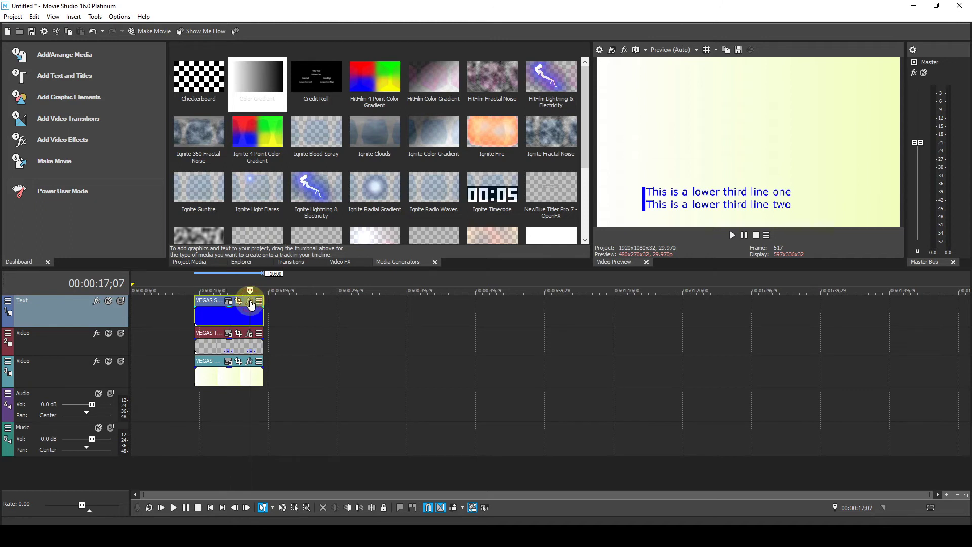
click(249, 302)
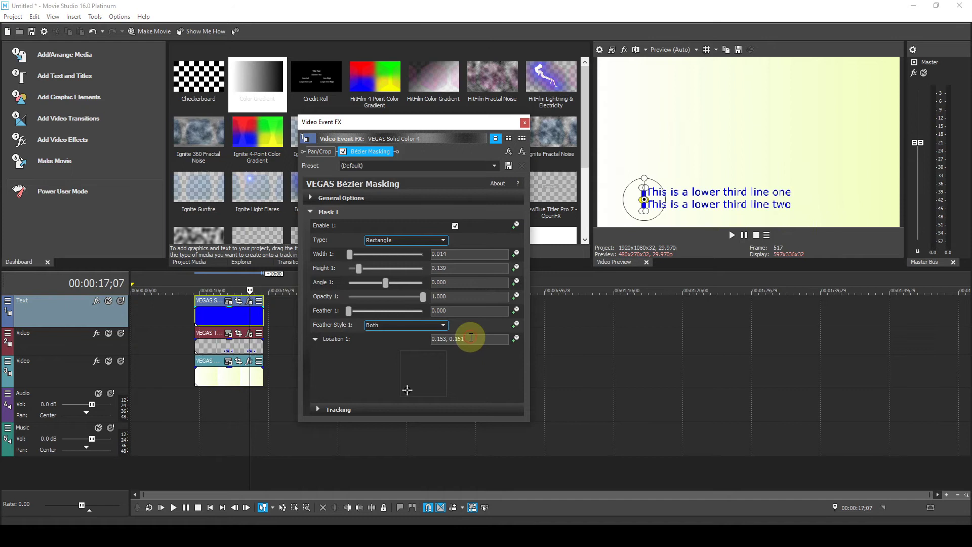
key(BackSpace)
text(3)
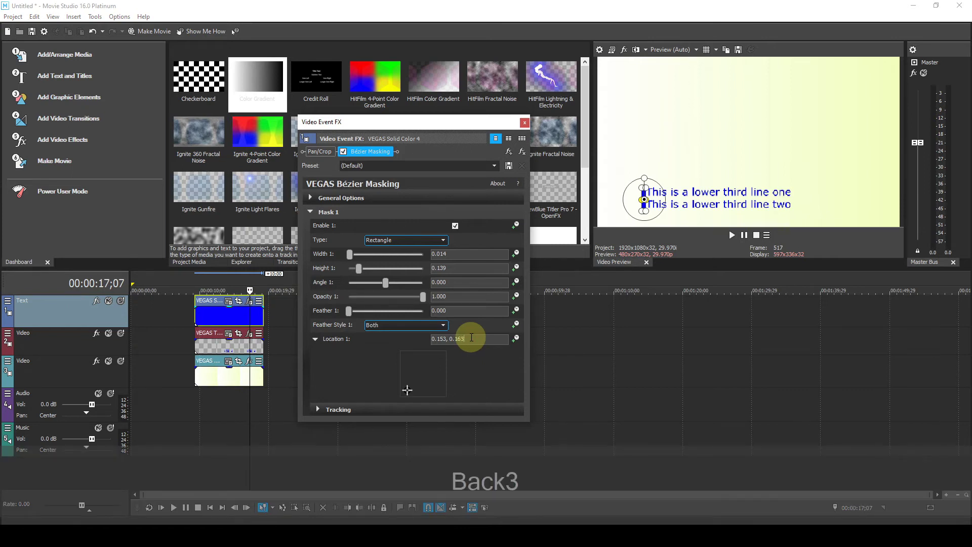
key(Return)
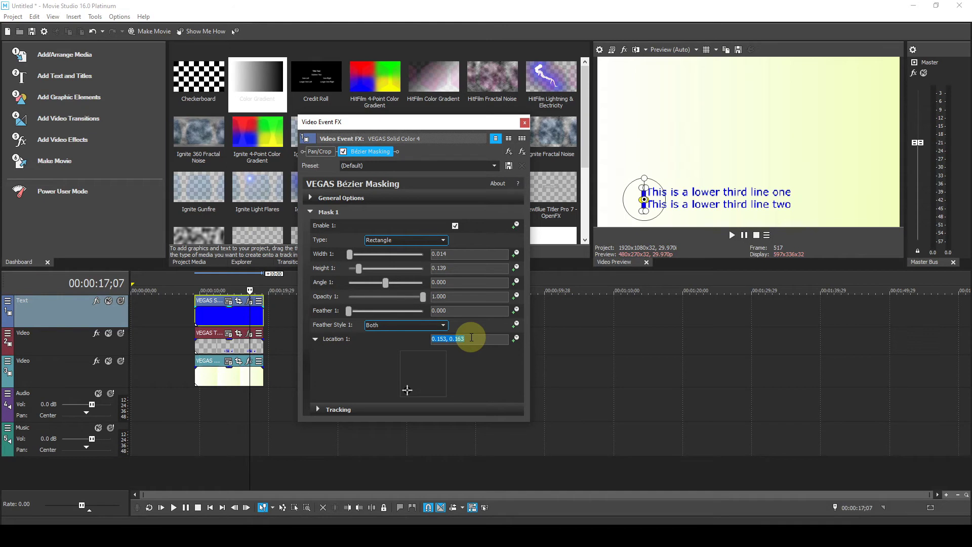
click(471, 337)
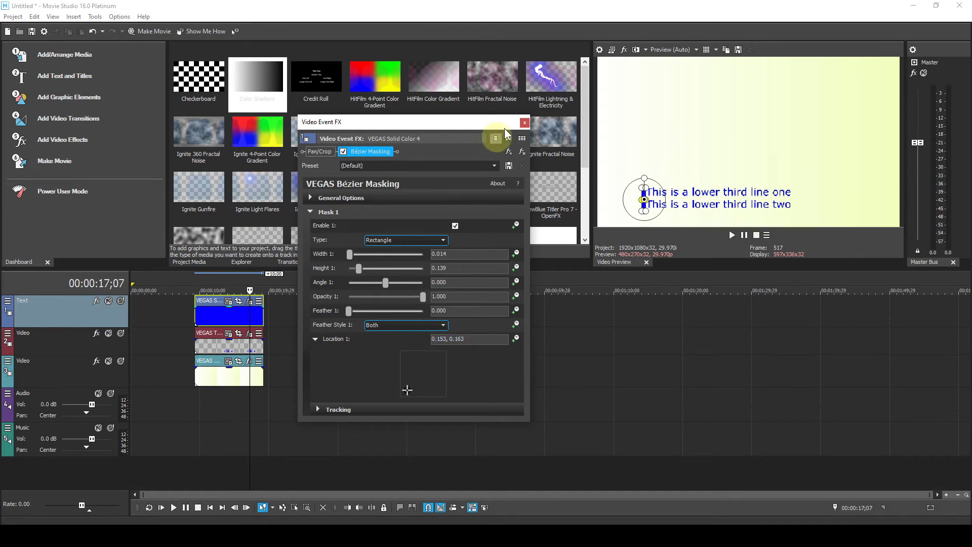
click(524, 122)
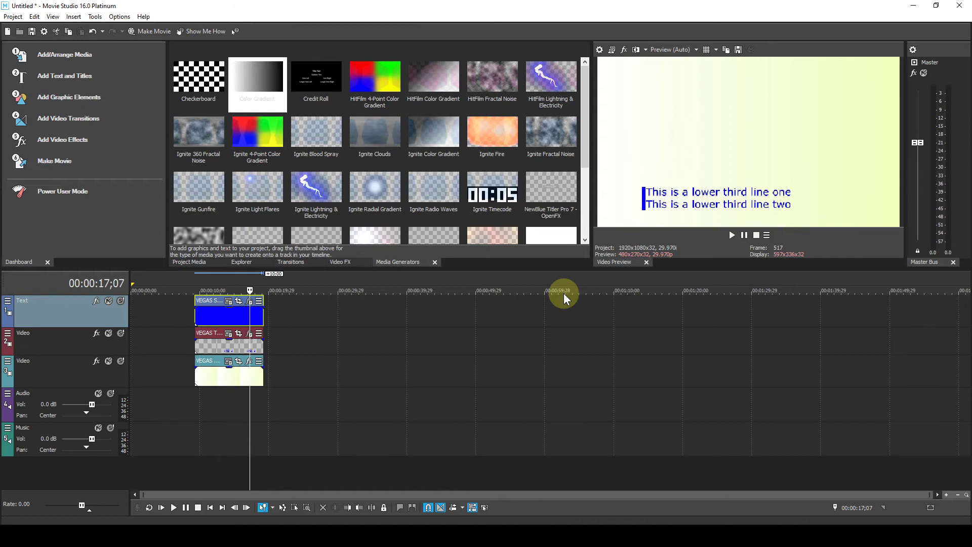
Move the blue bar out of the frame by setting its mask's vertical Location to -1.000.
click(249, 302)
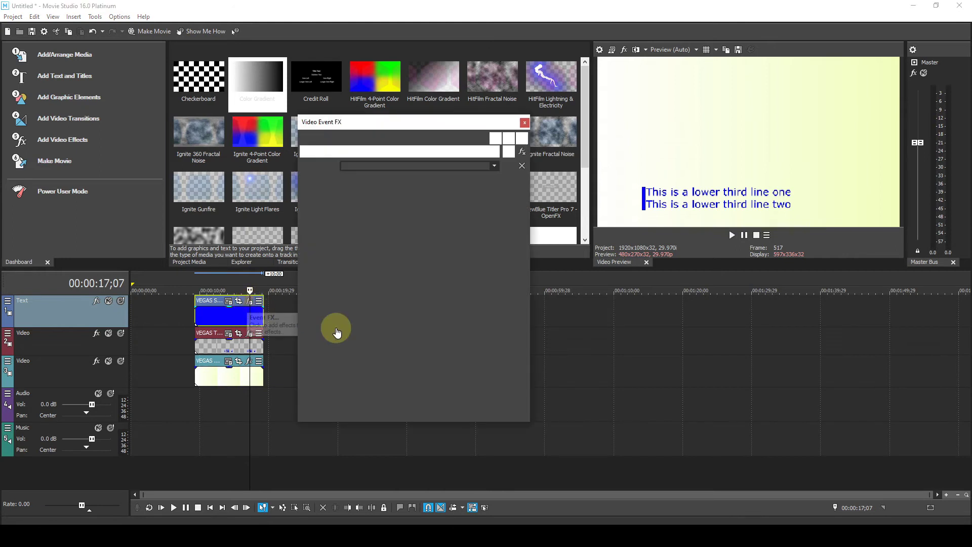
drag(450, 421, 448, 484)
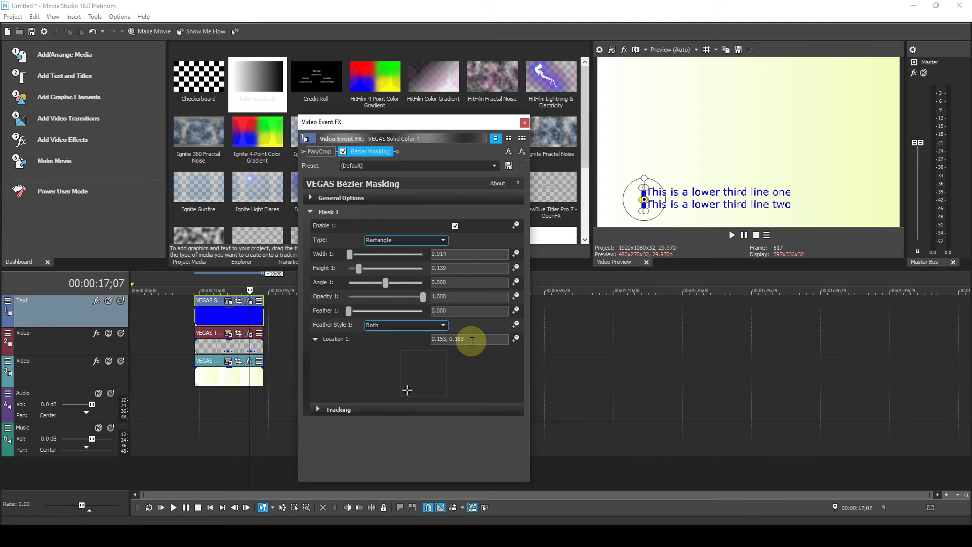
drag(472, 341, 449, 339)
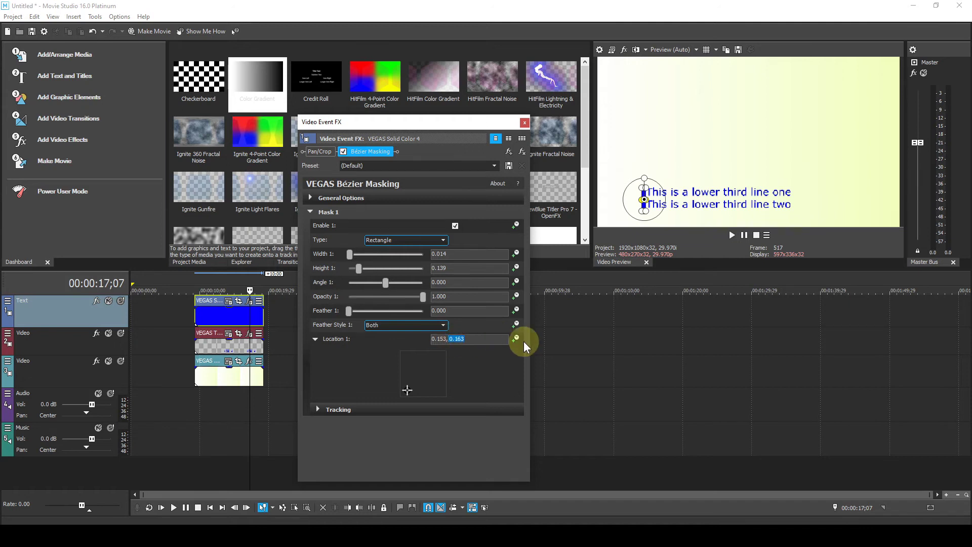
text(-)
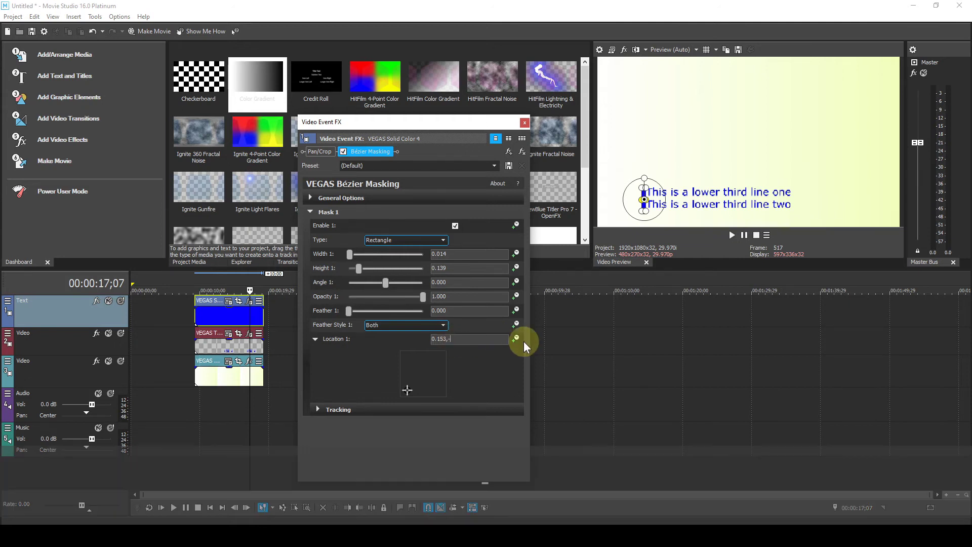
text(.0)
key(BackSpace)
text(5)
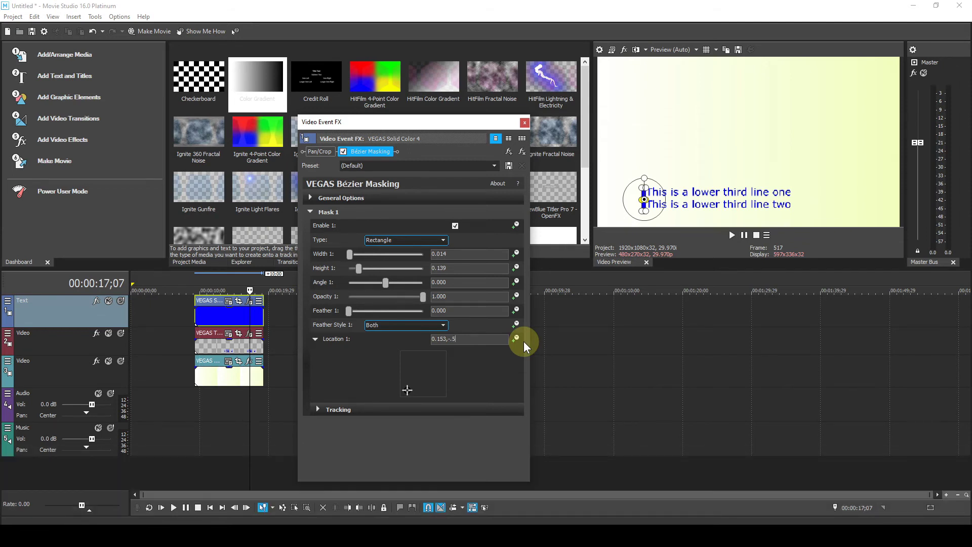
key(BackSpace)
key(BackSpace)
text(1)
key(Return)
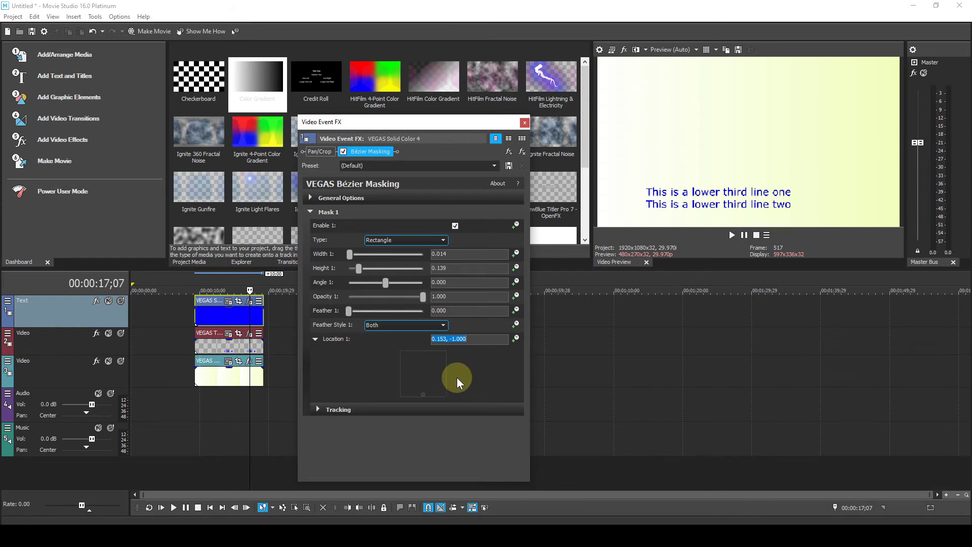
click(472, 338)
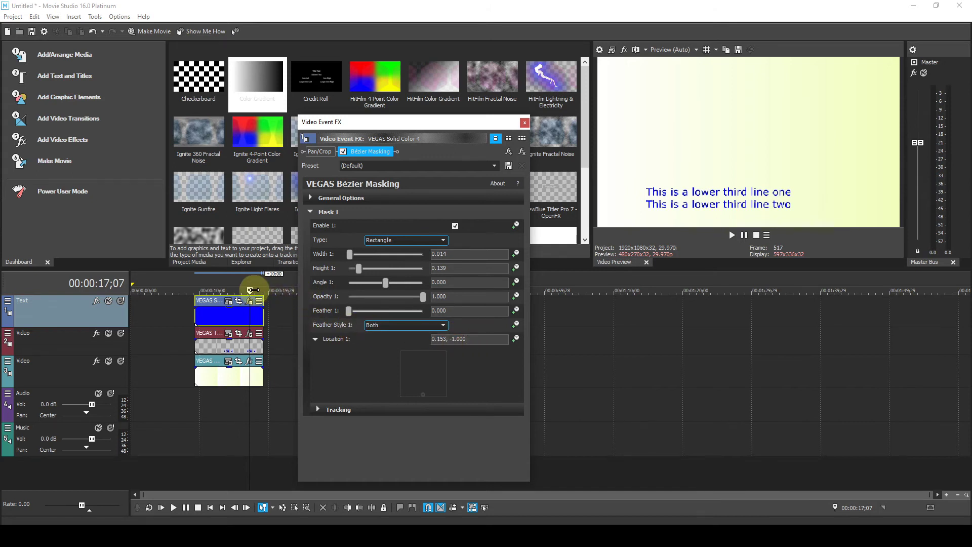
Turn on Location 1 animation at the clip's start (00:00:09;07) and move the keyframe cursor to 00:00:01;01.
drag(248, 289, 195, 289)
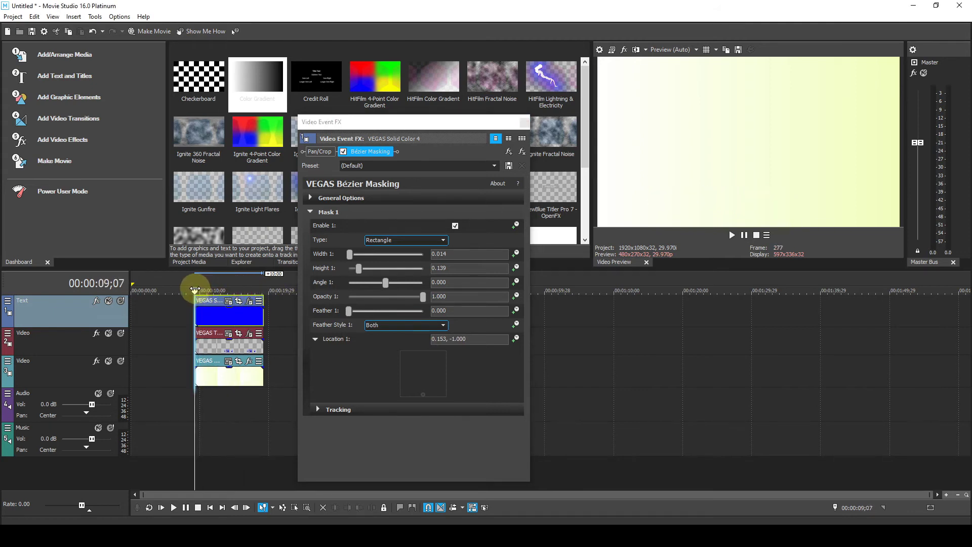
click(517, 337)
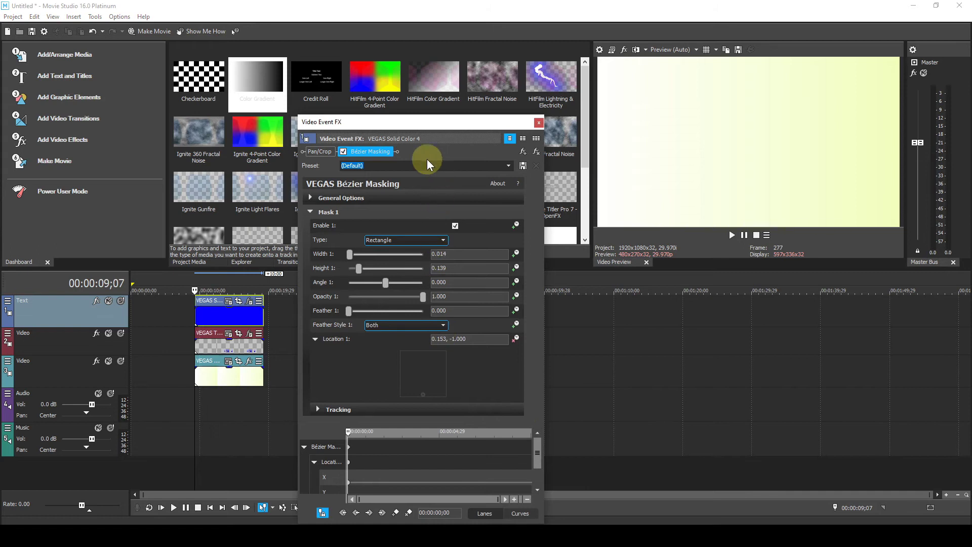
drag(423, 125, 417, 70)
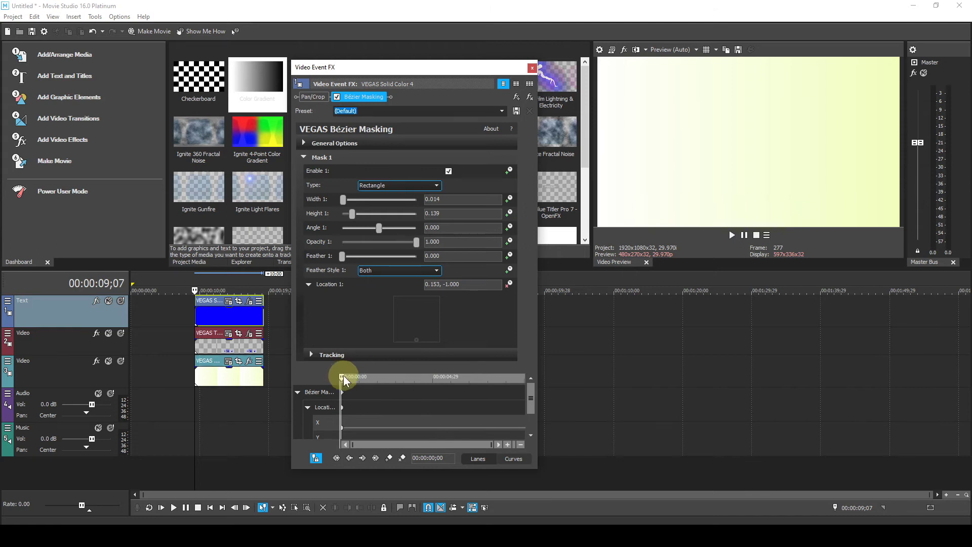
drag(342, 376, 359, 377)
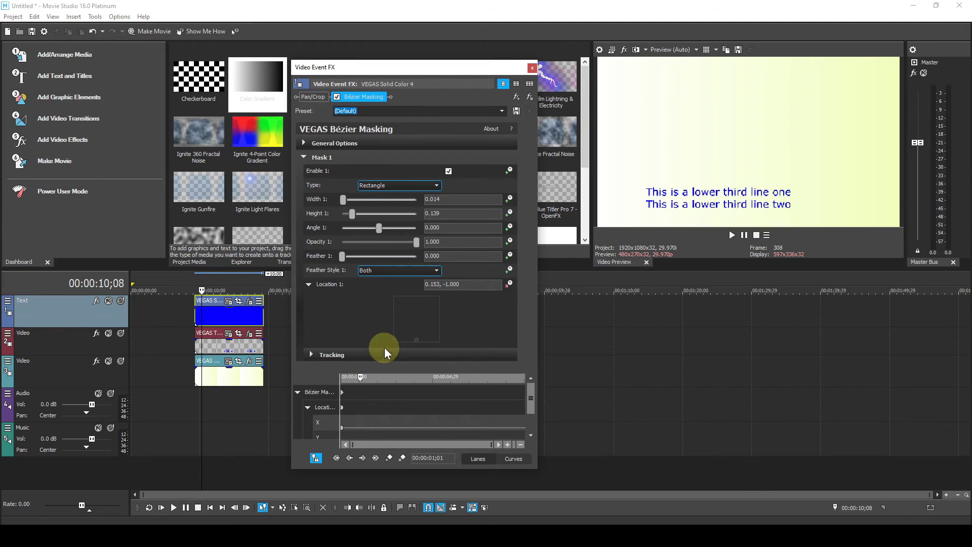
click(470, 283)
drag(470, 284, 443, 284)
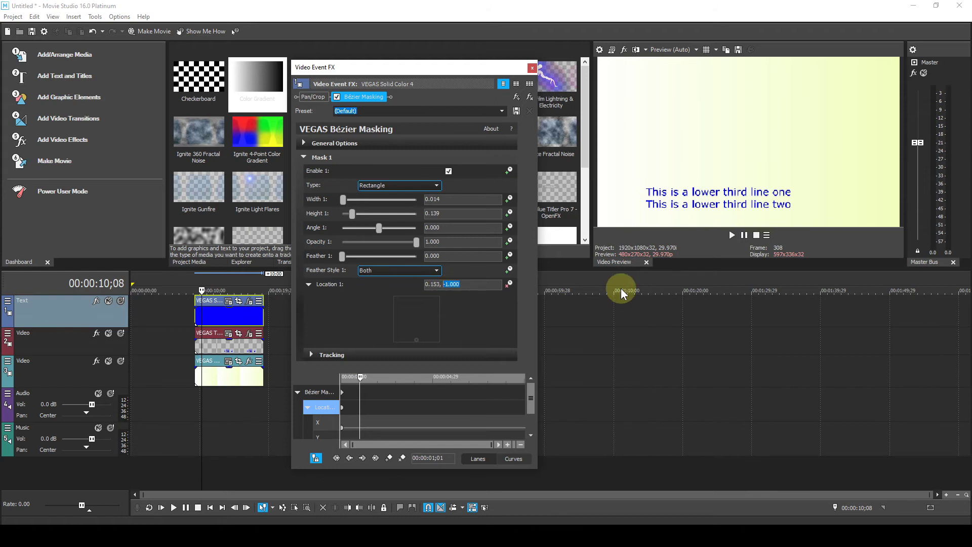
text(.2)
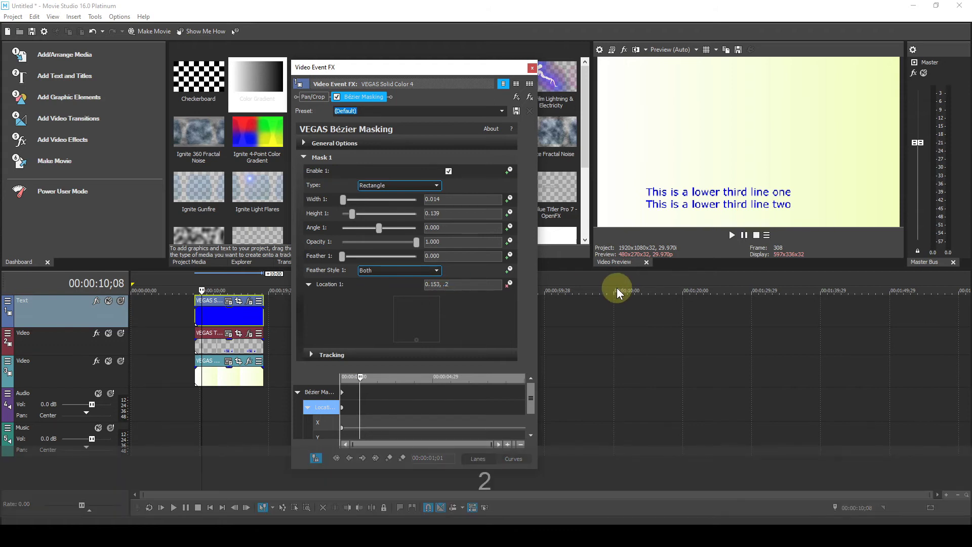
text(56)
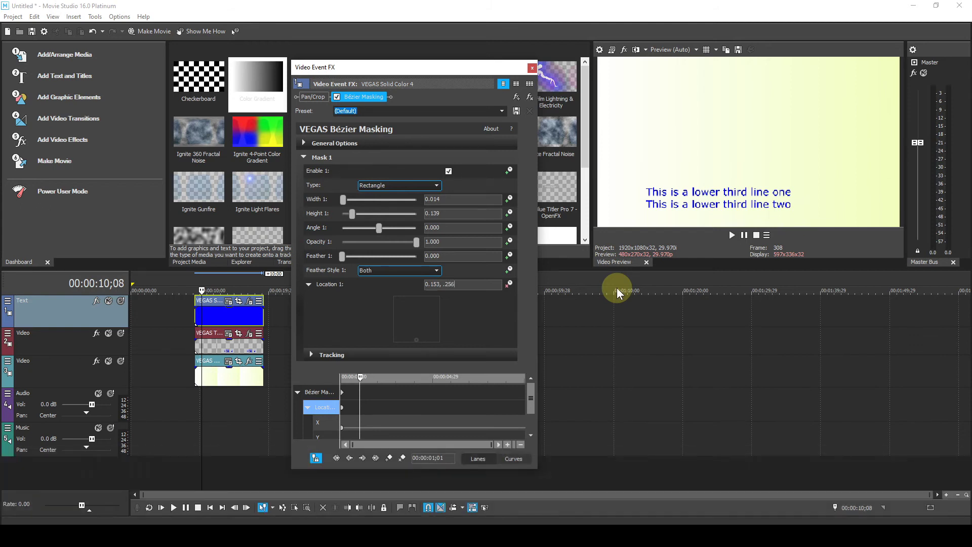
Keyframe the mask's Location at 00:00:01;01 to 0.155, 0.163 so the bar sits beside the text.
click(417, 339)
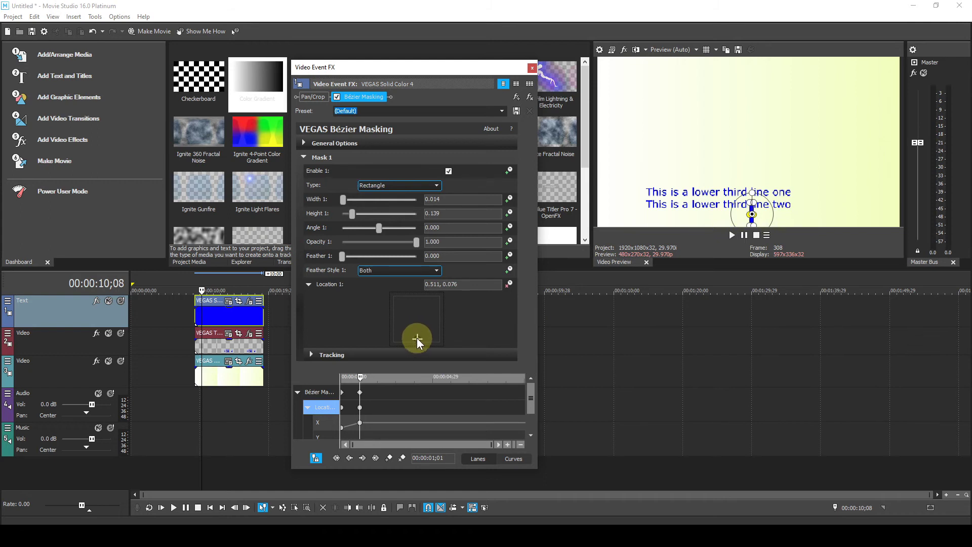
drag(418, 338, 401, 336)
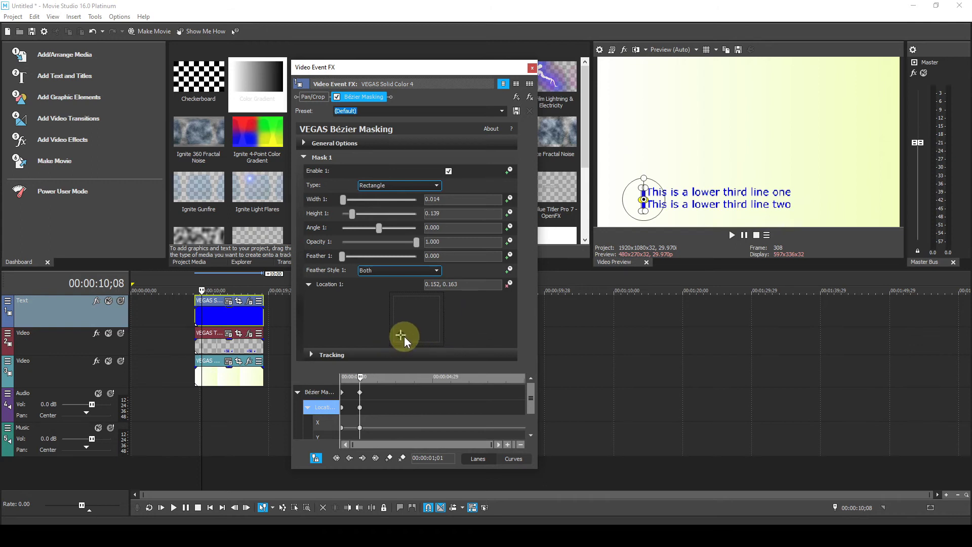
key(ctrl)
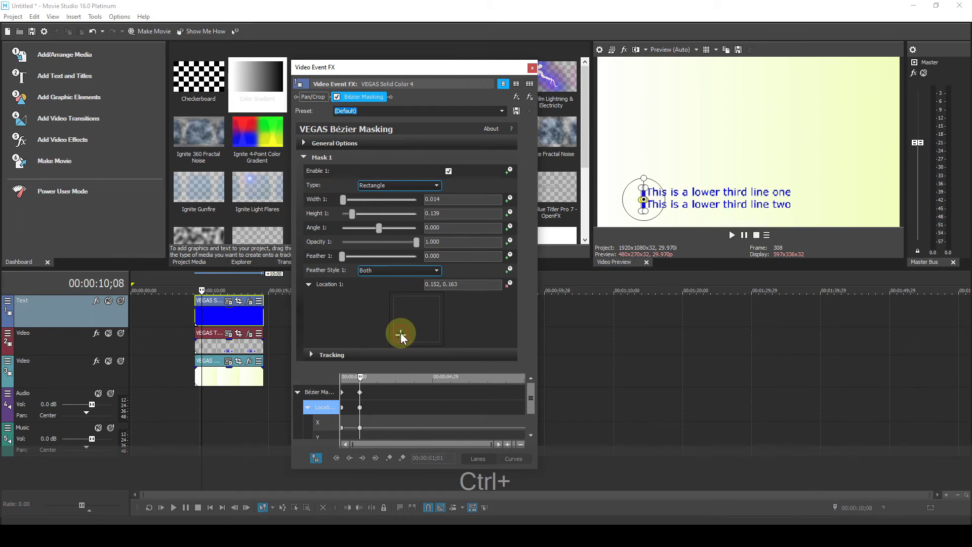
drag(400, 333, 400, 335)
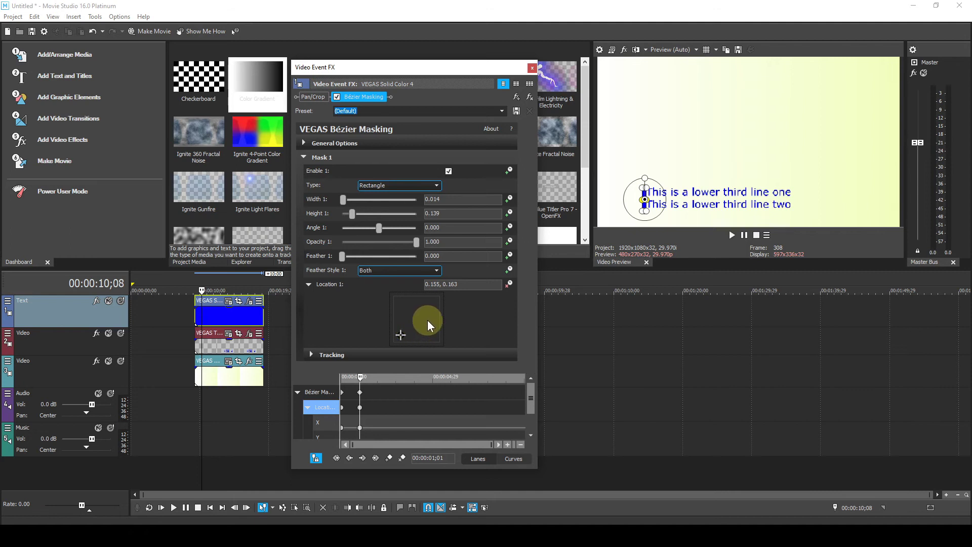
Nudge the blue bar's mask to Location 0.152, 0.174 at the 00:00:01;01 keyframe and close the effect settings.
click(534, 67)
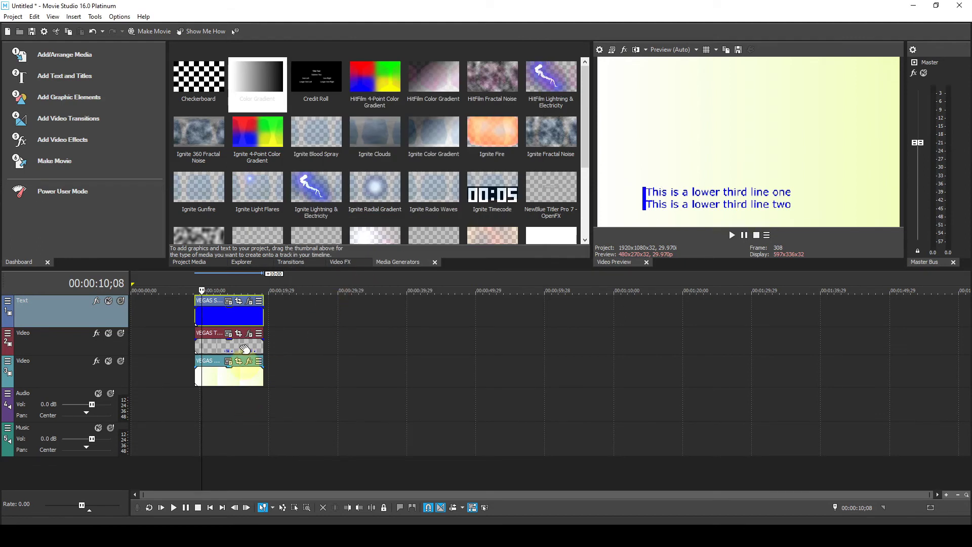
click(249, 302)
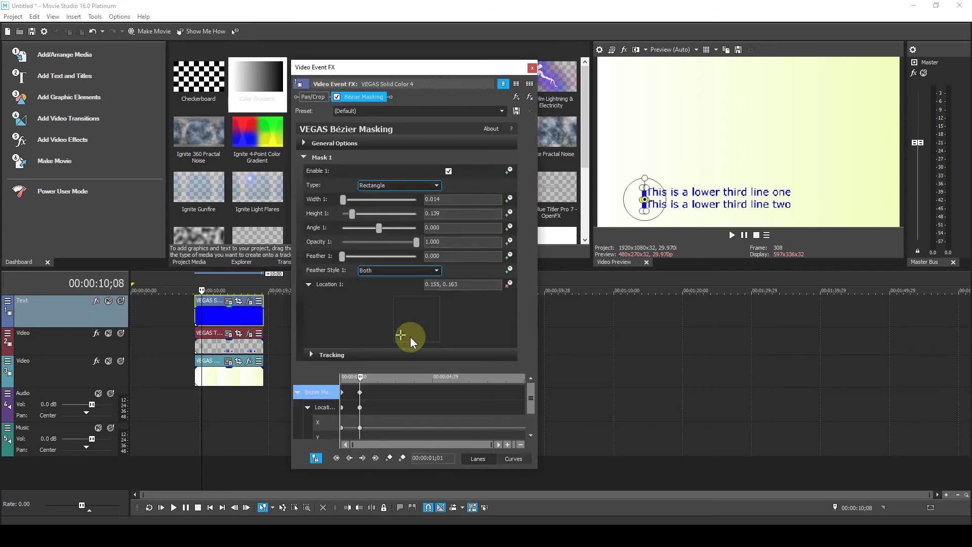
ctrl+click(400, 336)
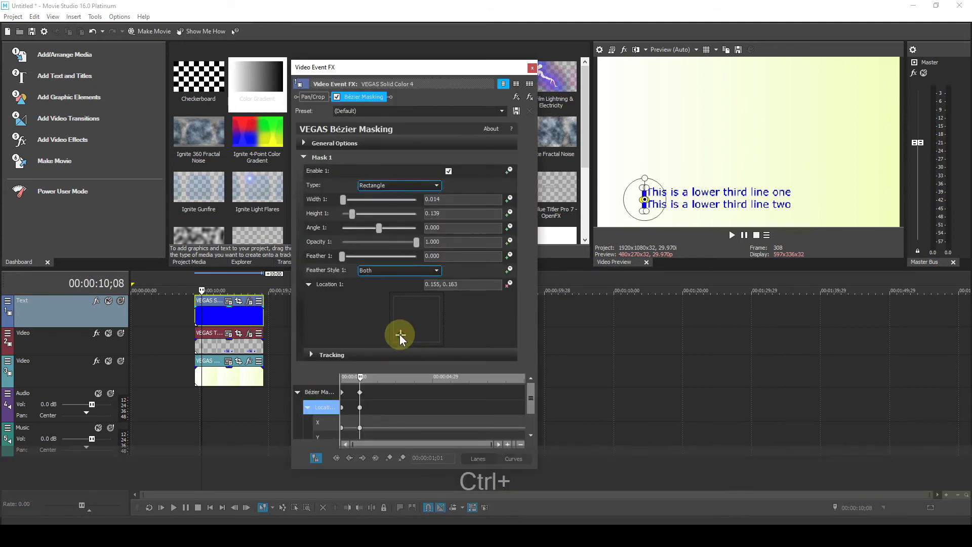
drag(399, 334, 401, 335)
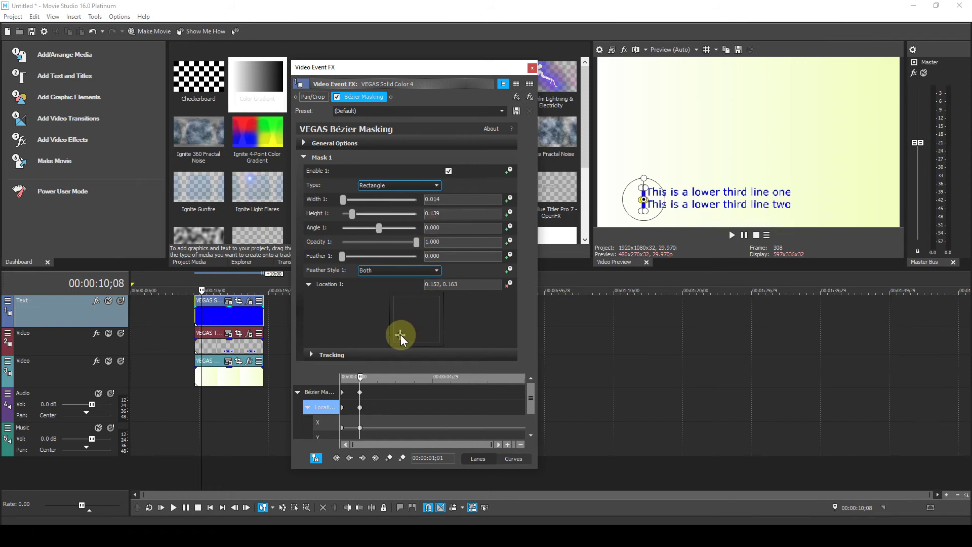
key(ctrl)
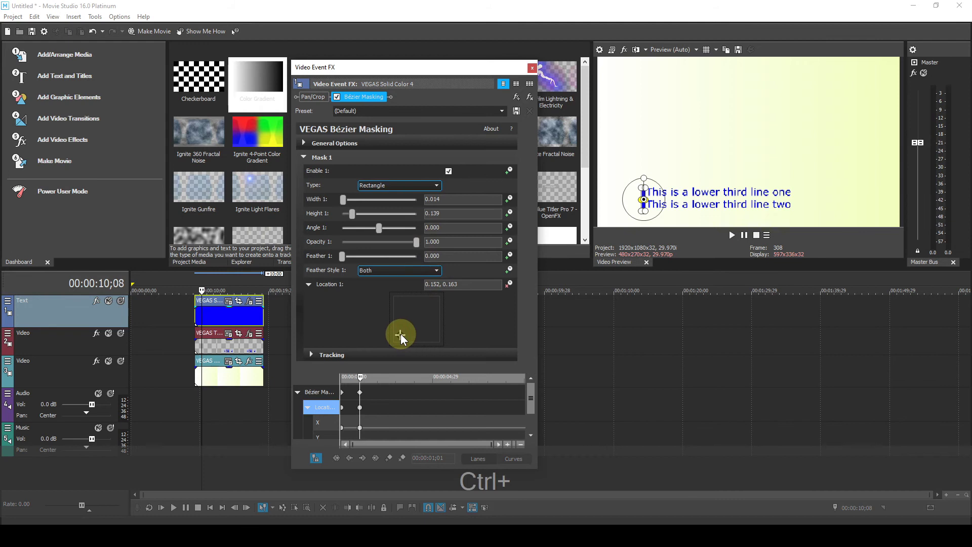
drag(400, 333, 440, 323)
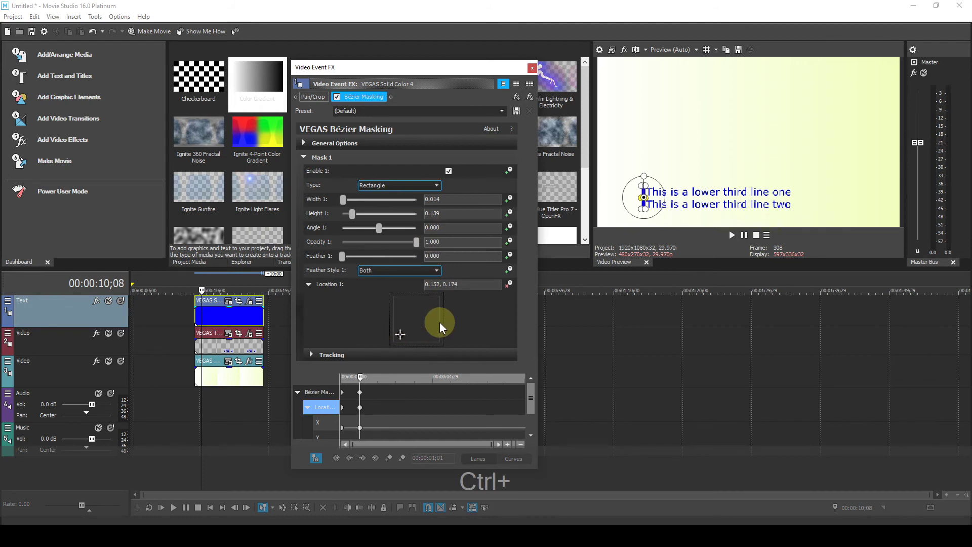
click(532, 68)
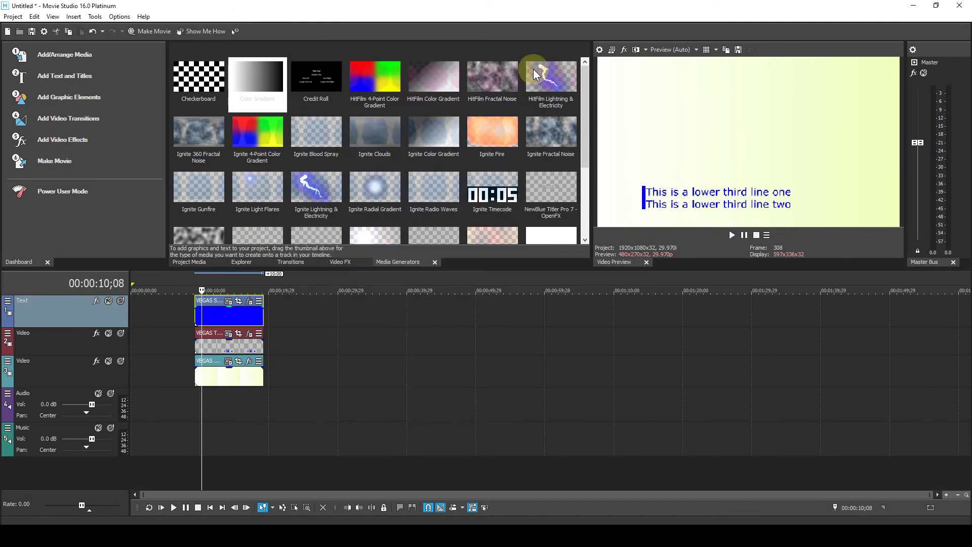
In the blue bar's Bézier Masking settings, move the keyframe cursor to 00:00:00;24, where the bar sits just below the frame.
click(243, 333)
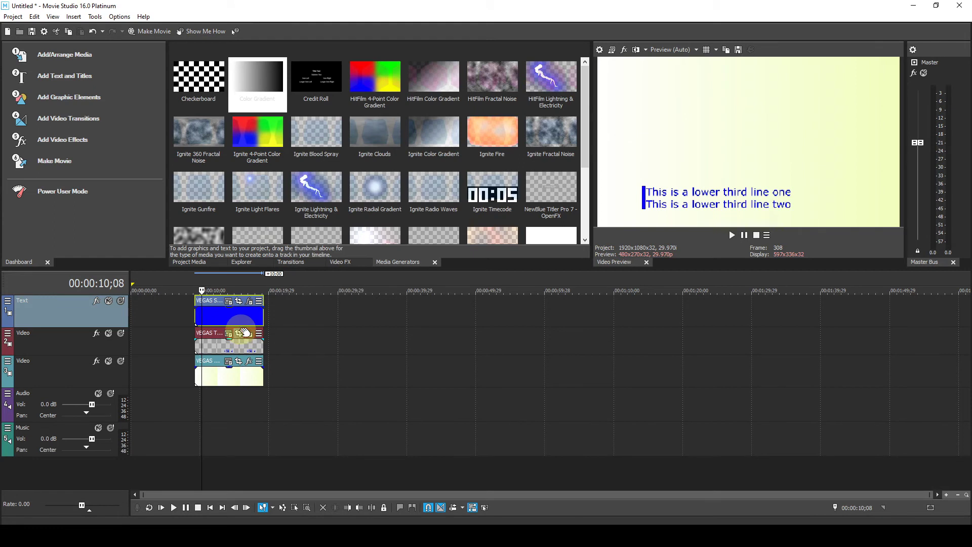
click(250, 303)
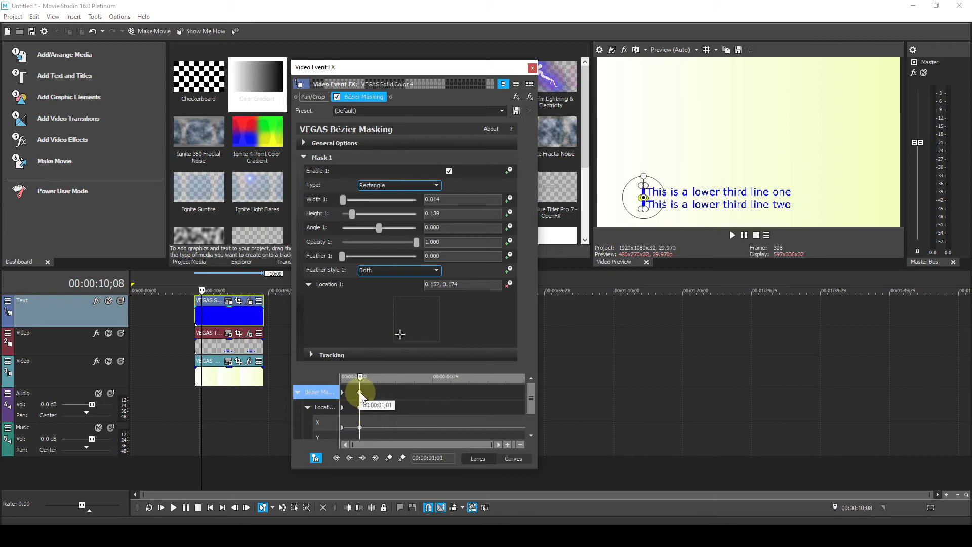
mouse_move(360, 376)
mouse_down()
mouse_move(339, 376)
mouse_move(357, 379)
mouse_up()
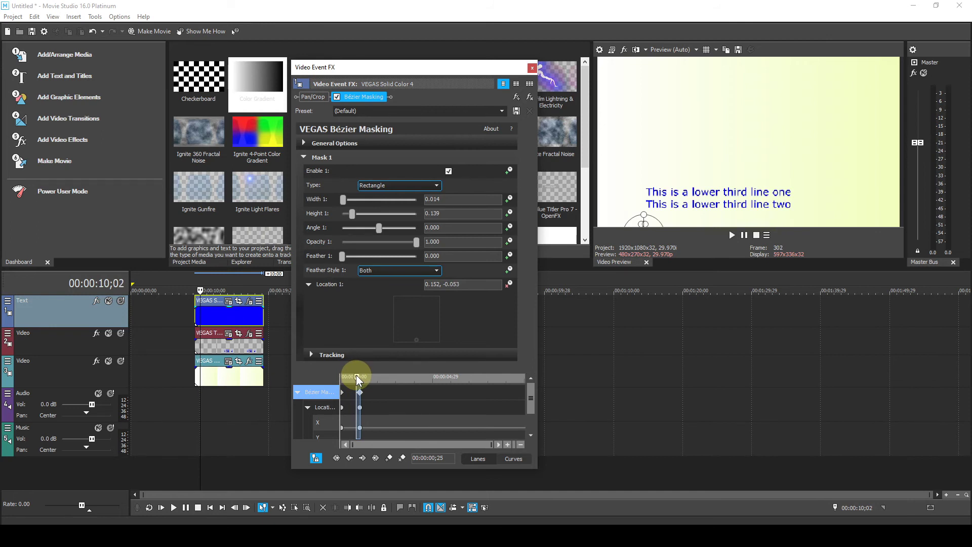
drag(357, 380, 355, 379)
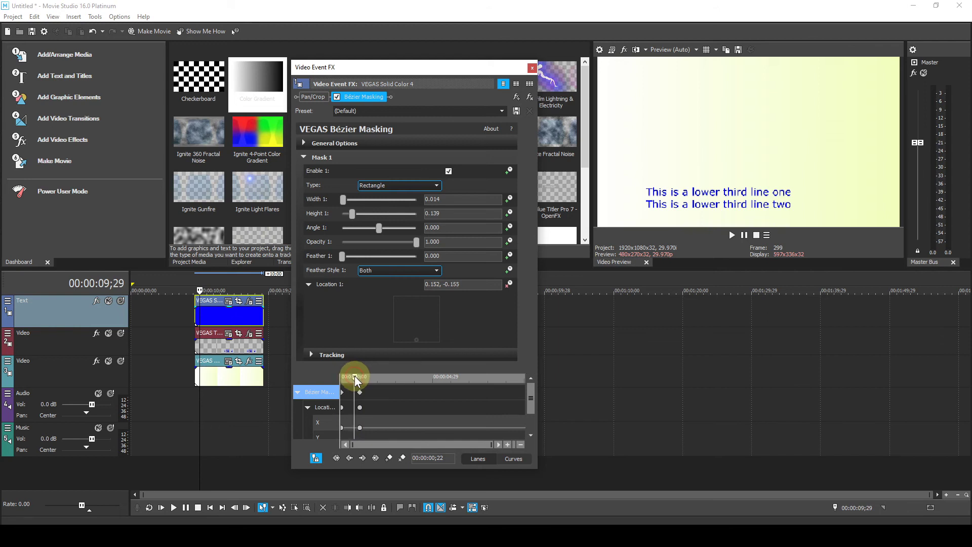
drag(354, 377, 356, 376)
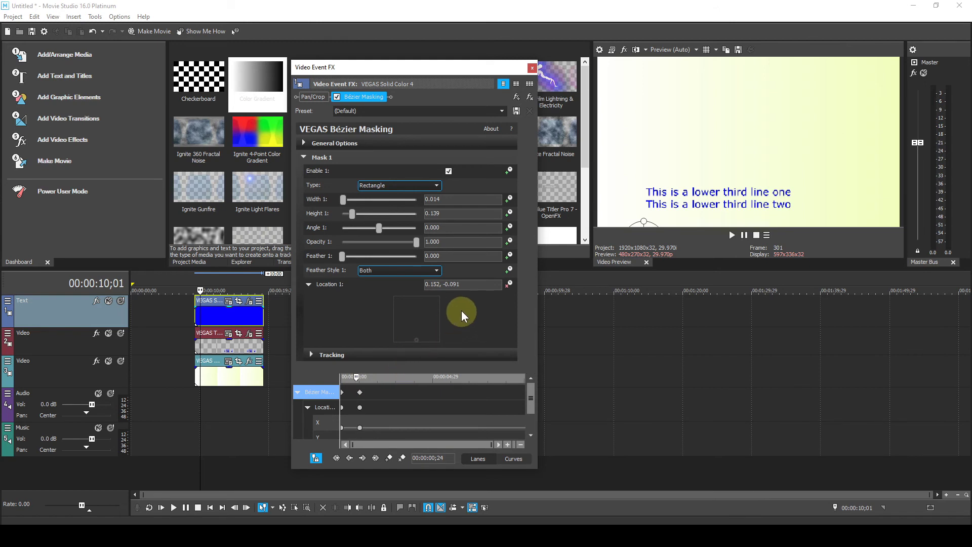
Copy the mask's vertical Location value at 00:00:00;24 and return to the keyframe at 00:00:00;00.
drag(464, 285, 447, 284)
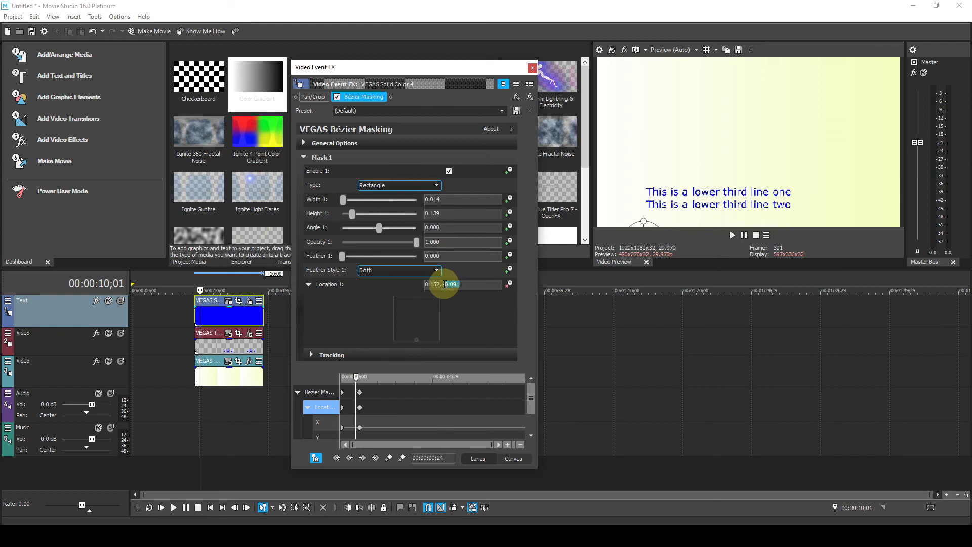
right_click(451, 285)
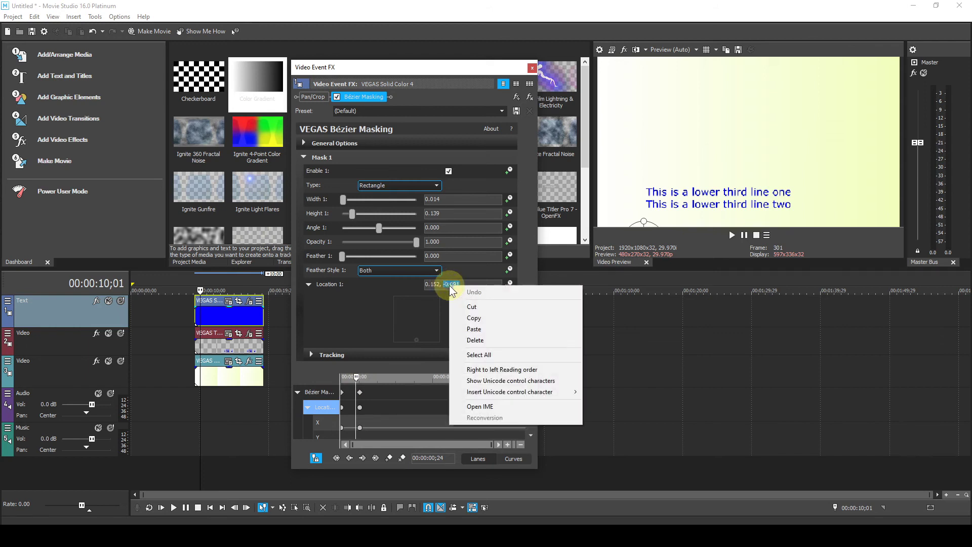
click(474, 320)
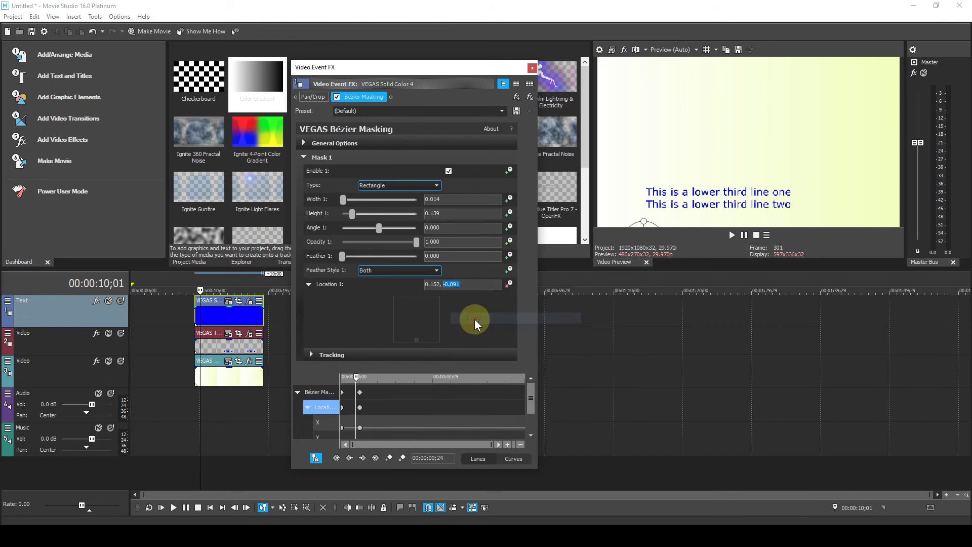
click(357, 379)
drag(357, 379, 336, 377)
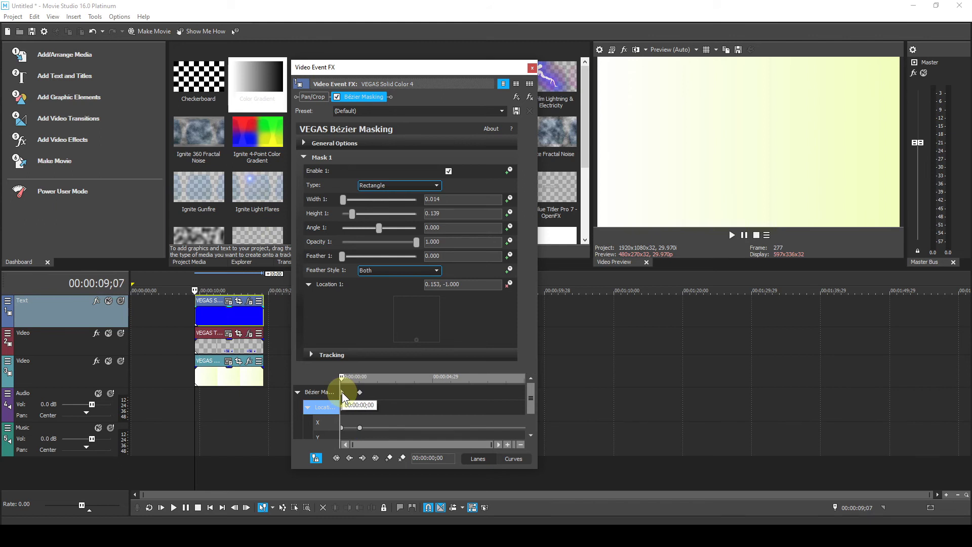
click(342, 392)
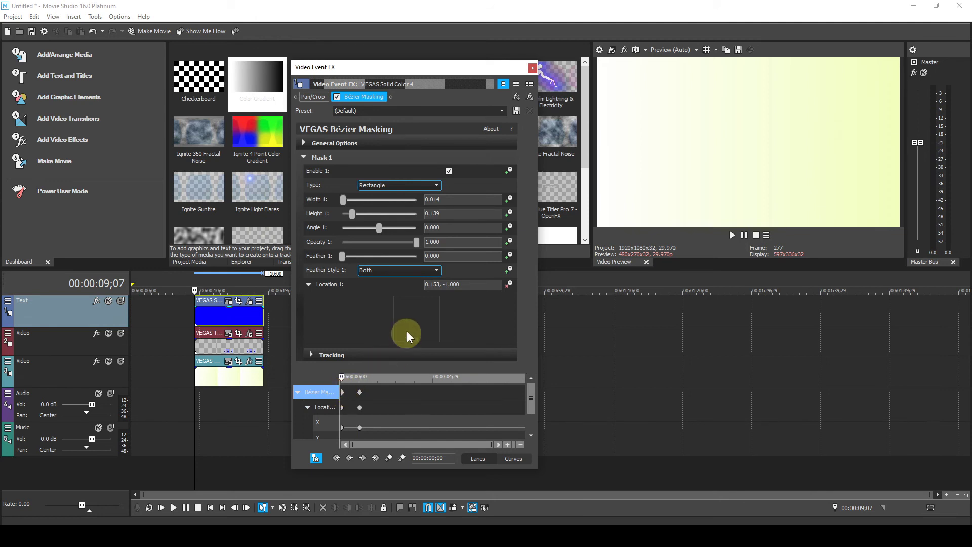
Try to replace the start keyframe's vertical Location with the copied value -0.091.
click(466, 284)
drag(446, 284, 444, 285)
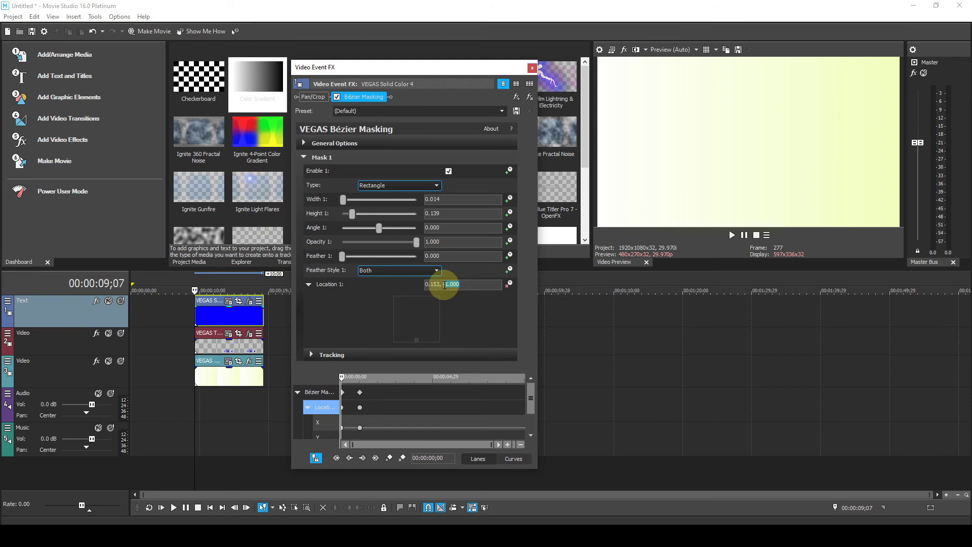
text(-1)
key(Return)
right_click(451, 285)
click(474, 330)
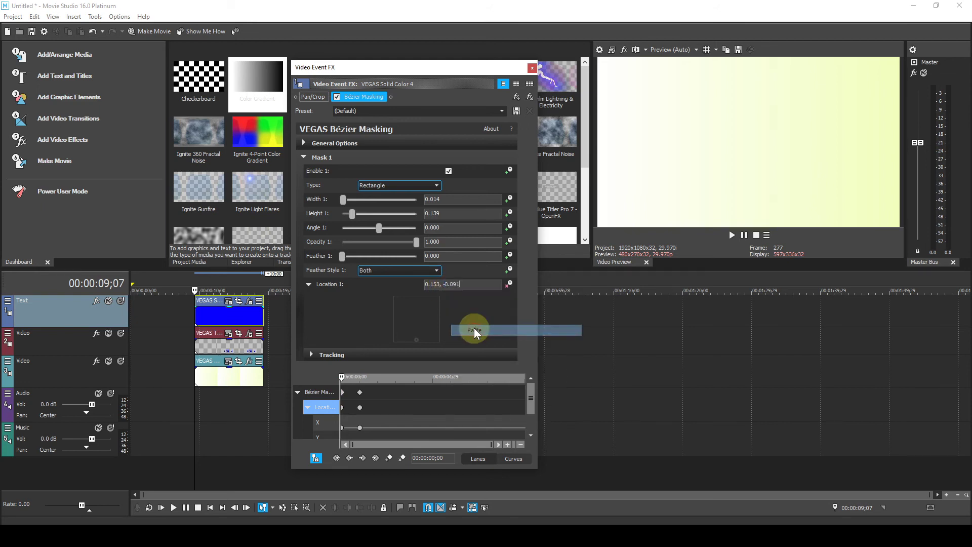
click(342, 379)
mouse_move(342, 379)
mouse_down()
mouse_move(357, 379)
mouse_move(338, 378)
mouse_up()
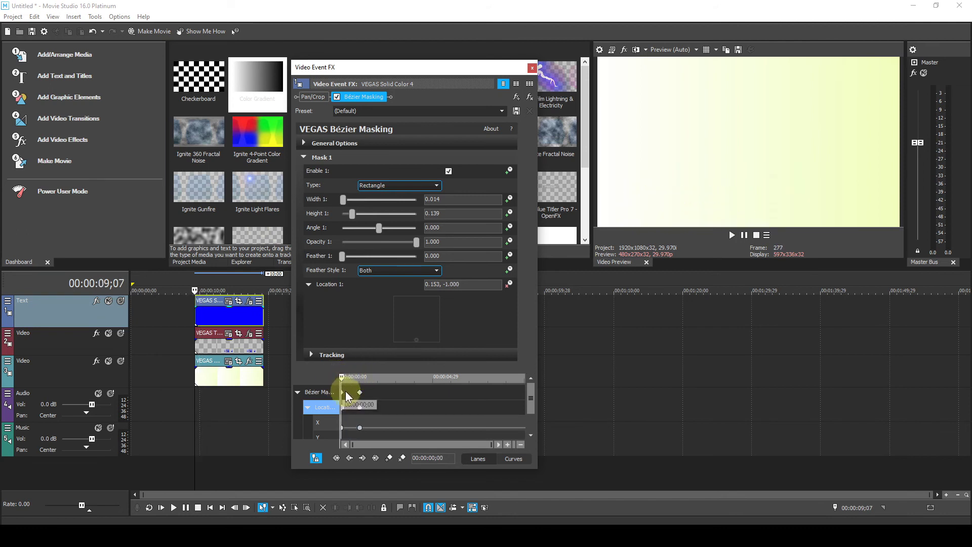
Set the vertical Location of the mask's start keyframe to the copied value -0.091 and close the effect settings.
click(471, 285)
drag(471, 285, 443, 284)
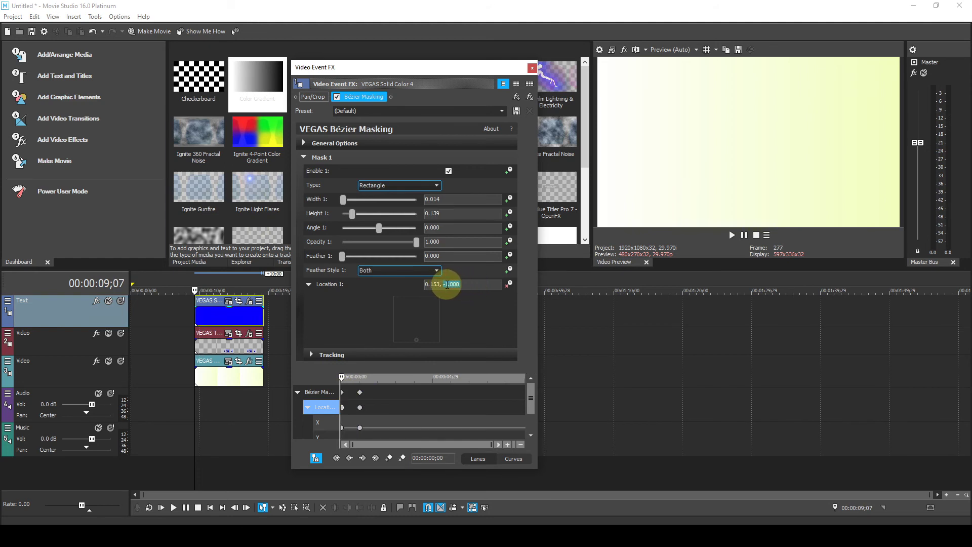
right_click(447, 285)
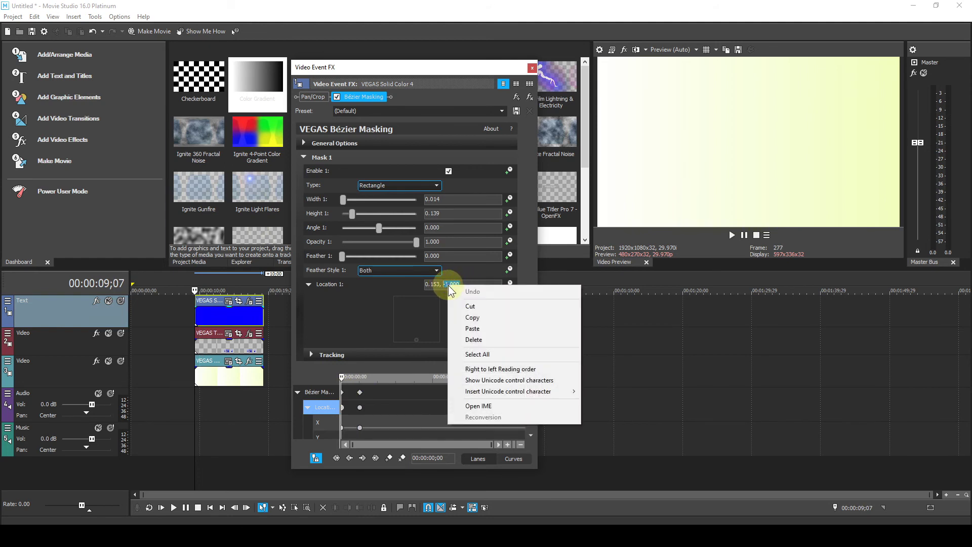
click(475, 329)
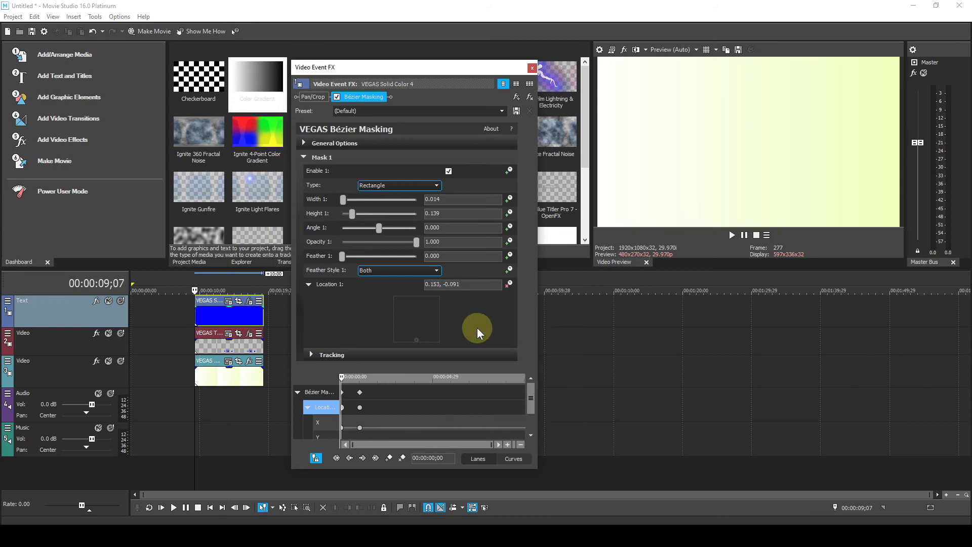
key(Return)
click(343, 378)
mouse_move(342, 377)
mouse_down()
mouse_move(366, 375)
mouse_move(338, 376)
mouse_up()
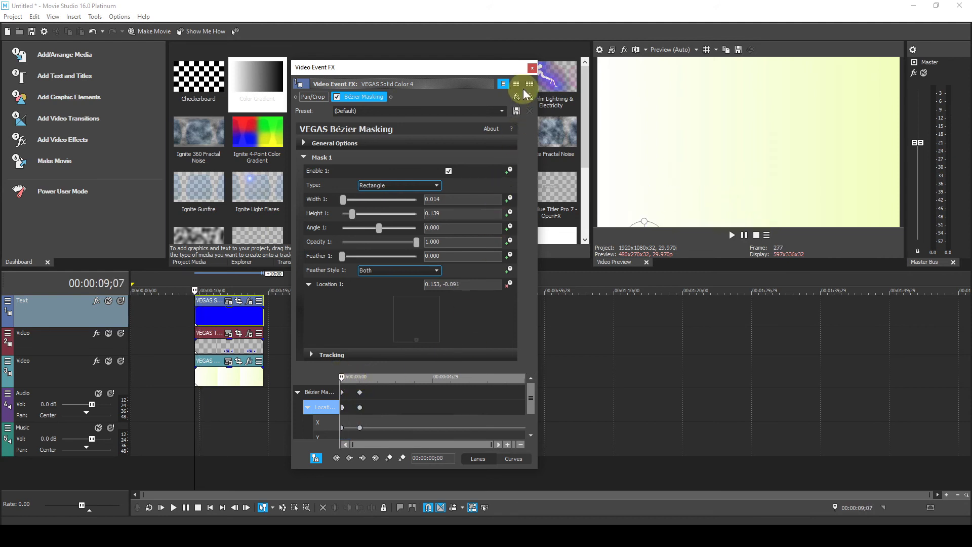
click(533, 69)
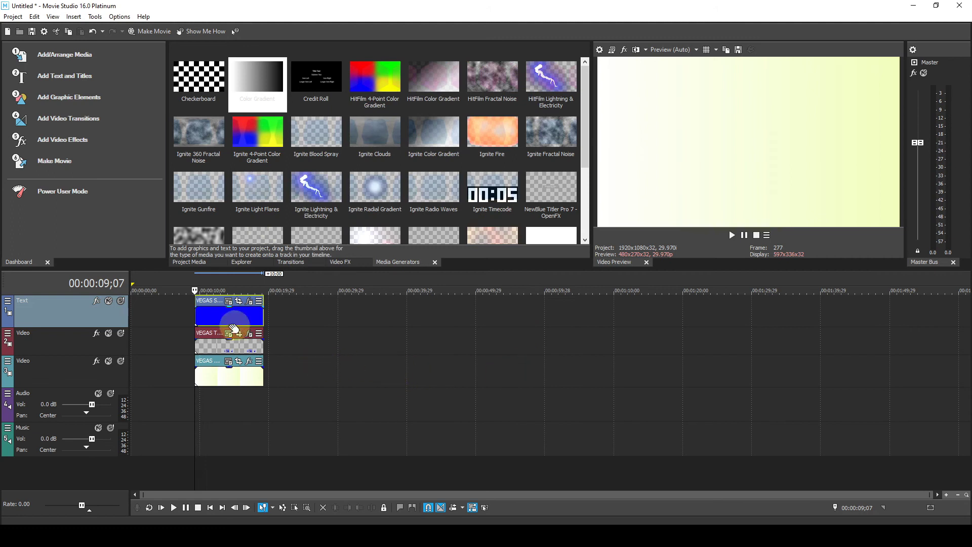
Shift the blue Solid Color event and the Color Gradient event earlier to start at about 00:00:08, ahead of the title.
scroll(232, 320, up, 3)
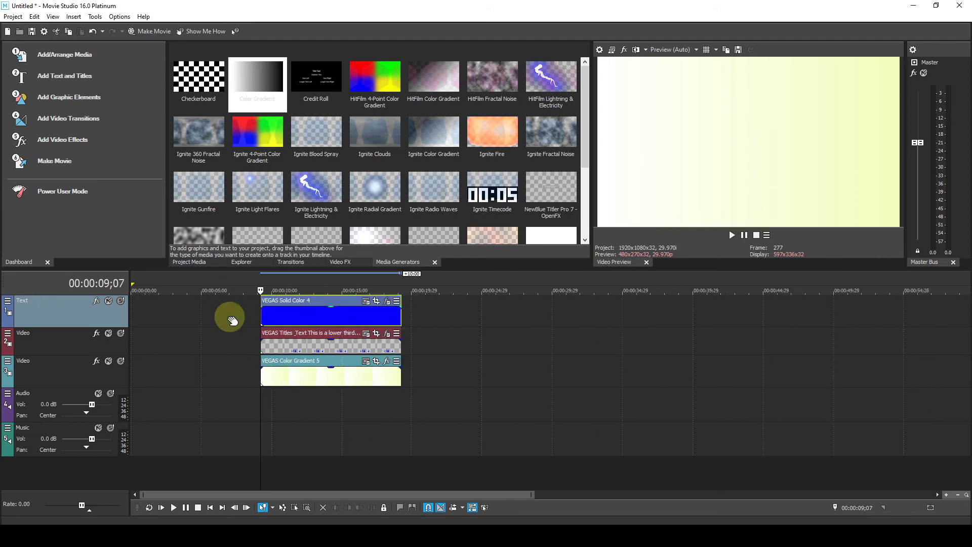
scroll(229, 320, up, 3)
scroll(283, 367, down, 1)
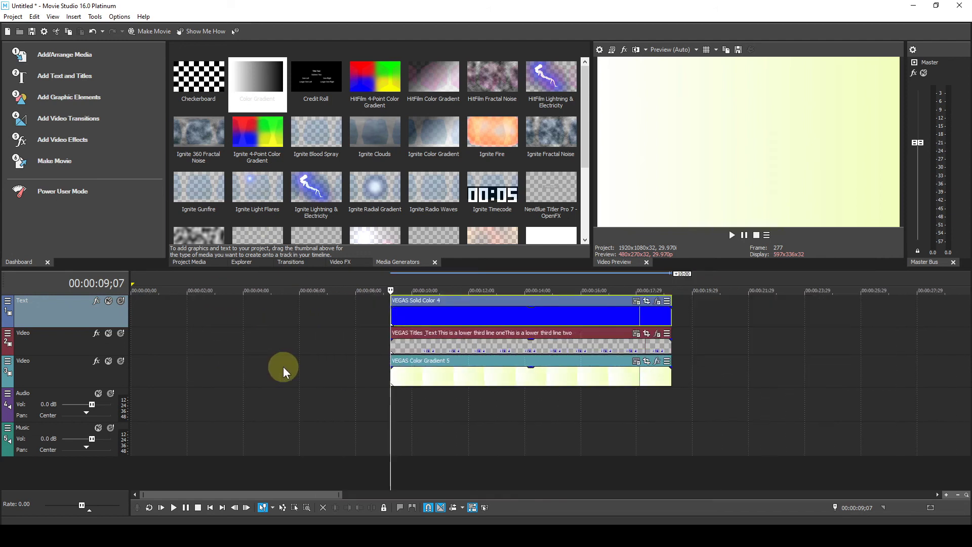
drag(484, 303, 450, 300)
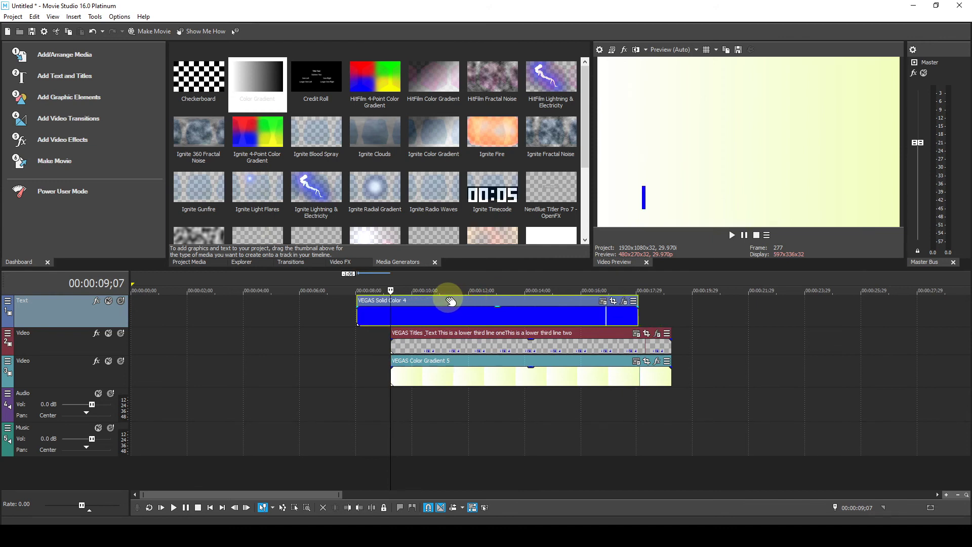
click(357, 286)
mouse_move(357, 286)
mouse_down()
mouse_move(376, 287)
mouse_move(342, 287)
mouse_up()
drag(477, 368, 448, 365)
Play the lower third animation from 00:00:06;26 to check the timing of the bar and text, and stop playback.
drag(352, 290, 325, 290)
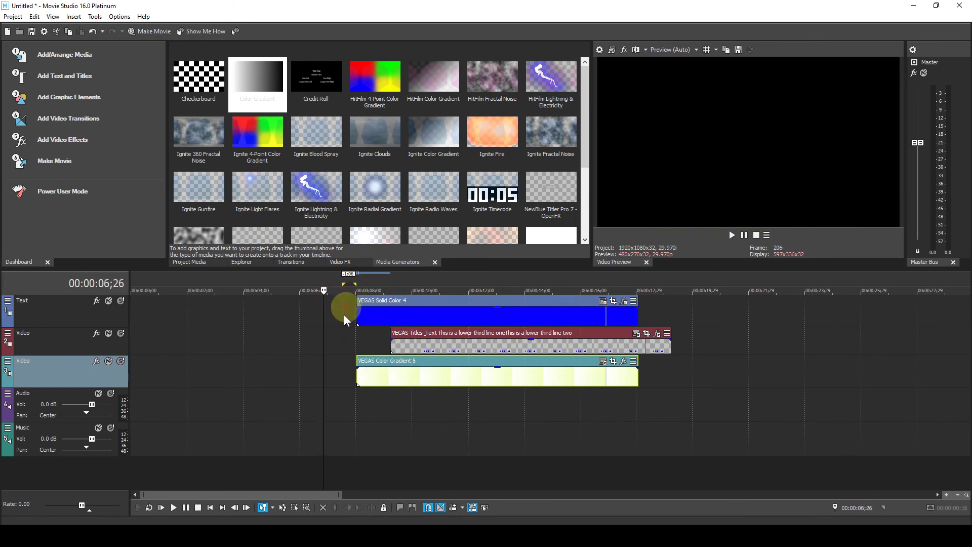
click(175, 507)
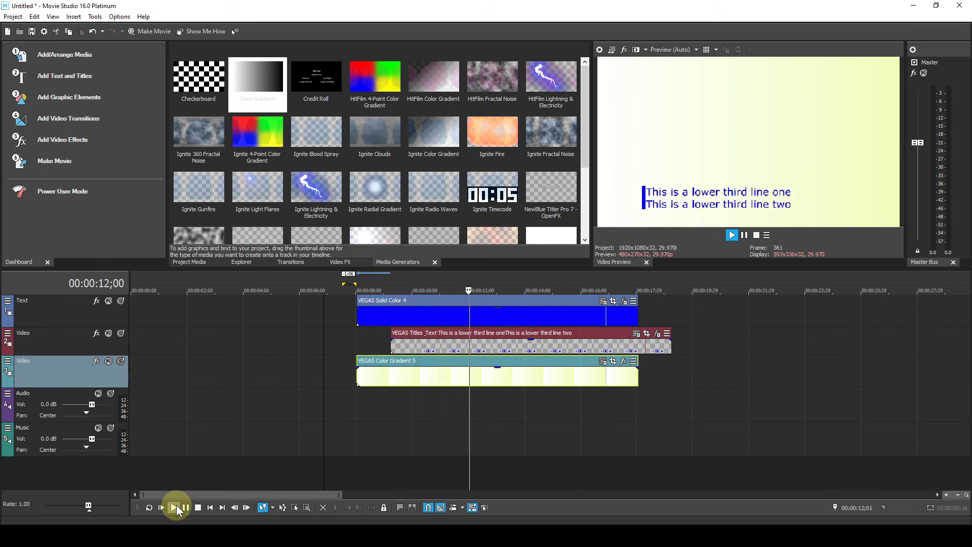
click(176, 505)
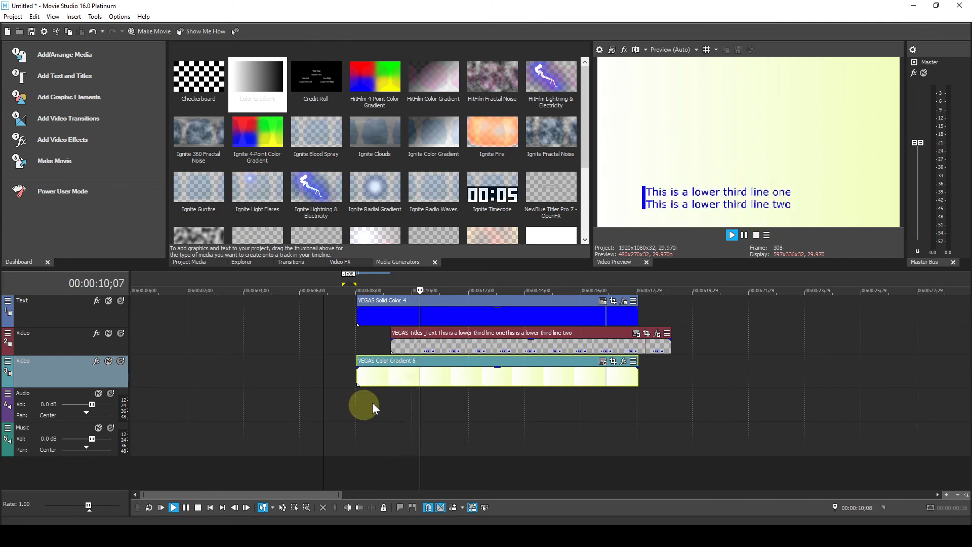
click(198, 508)
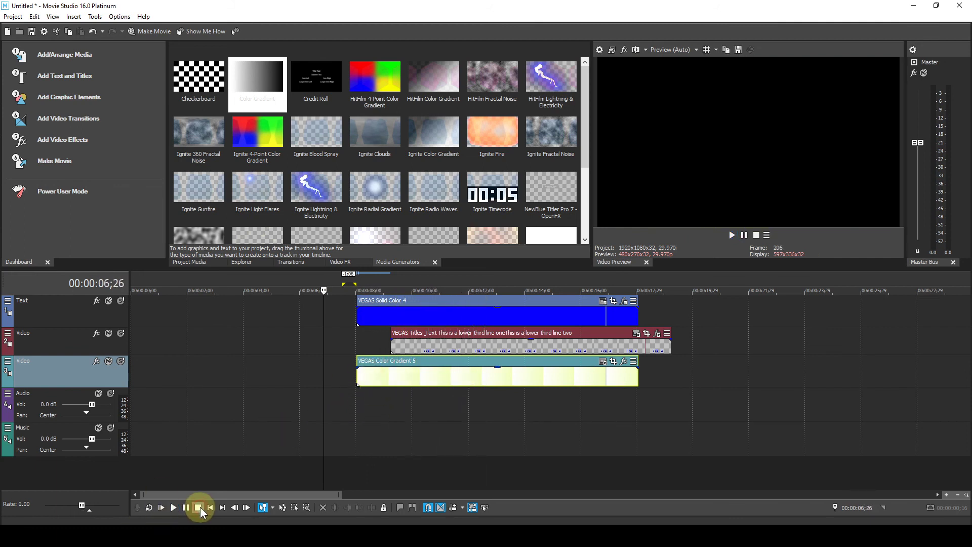
Move the end keyframe of the blue Solid Color event's Bézier mask earlier to 00:00:00;14 and close the effect settings.
click(624, 303)
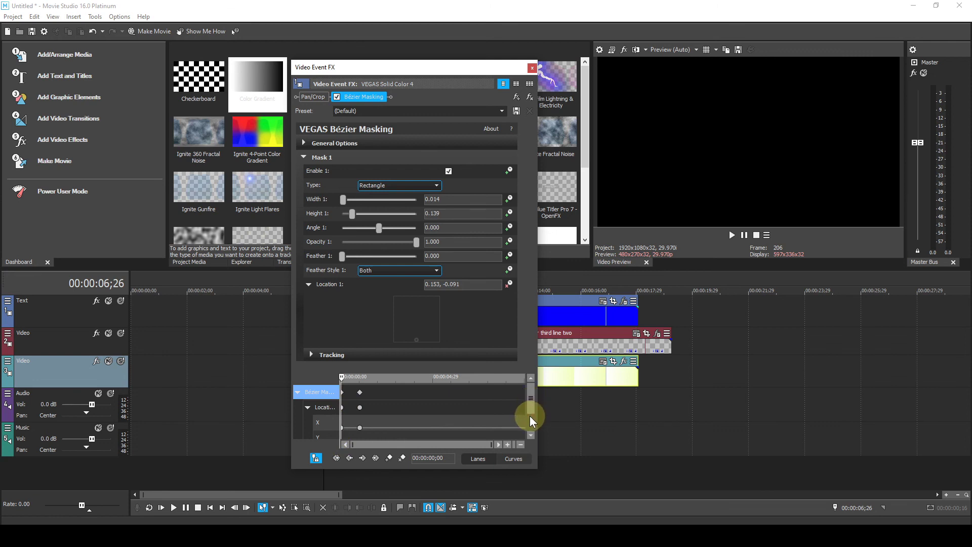
click(529, 434)
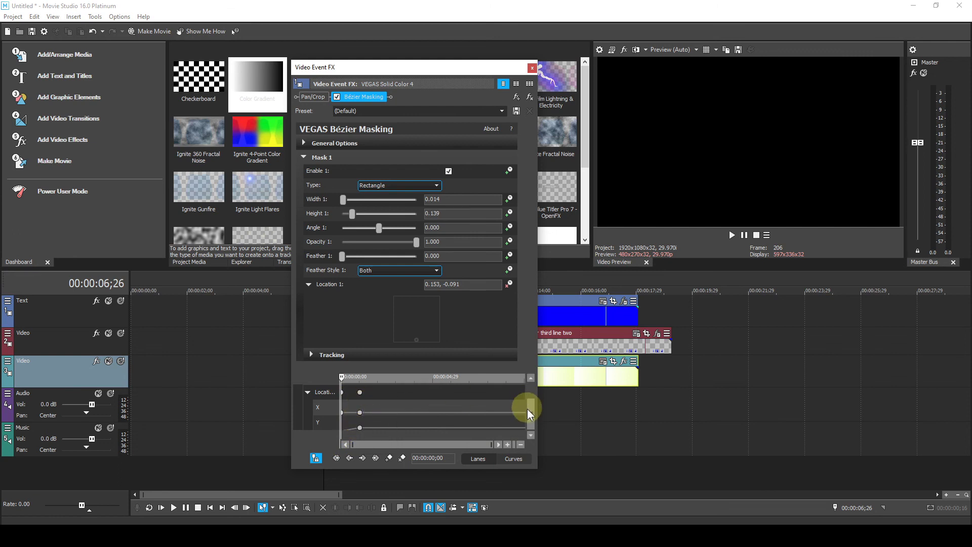
drag(530, 415, 530, 391)
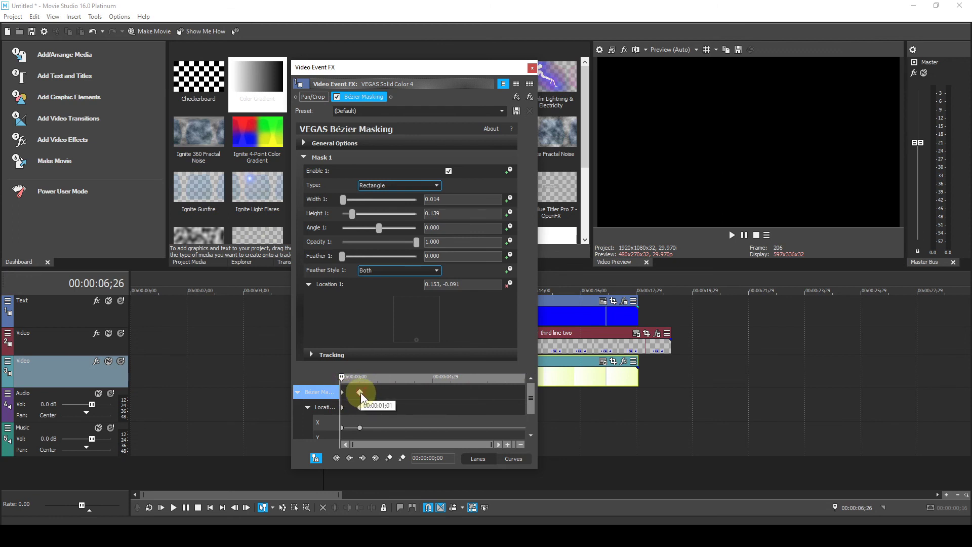
drag(361, 393, 349, 393)
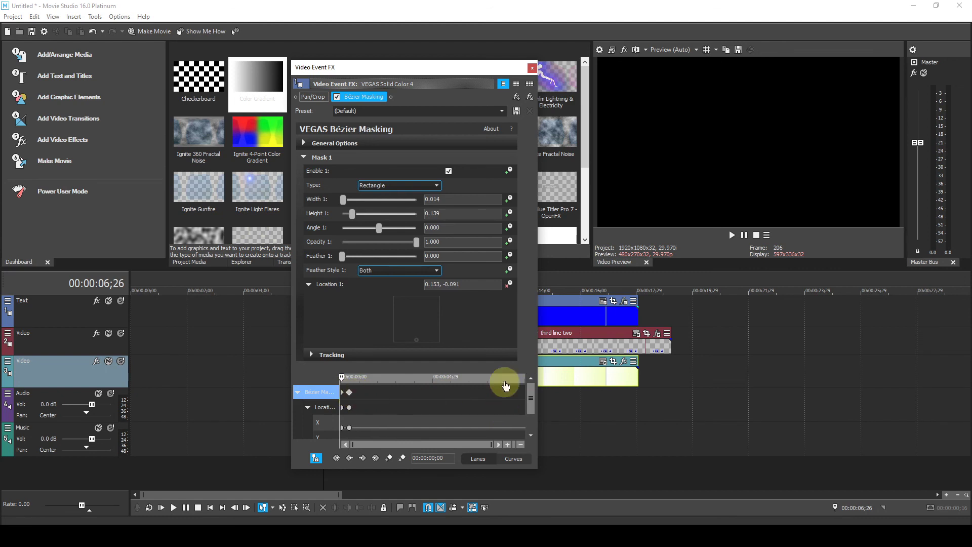
click(533, 68)
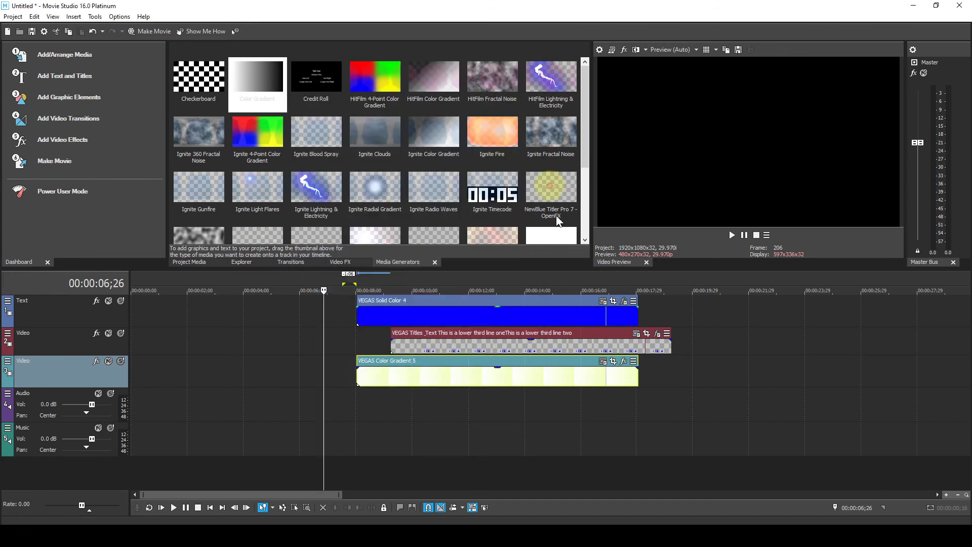
Play the lower third from 00:00:07;23 to check how fast the blue bar rises, and stop playback.
click(349, 297)
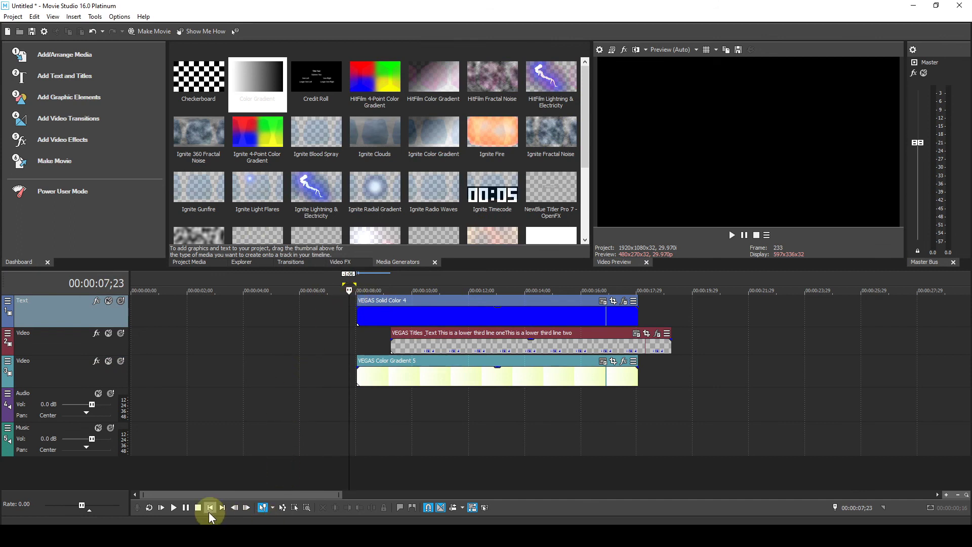
click(173, 508)
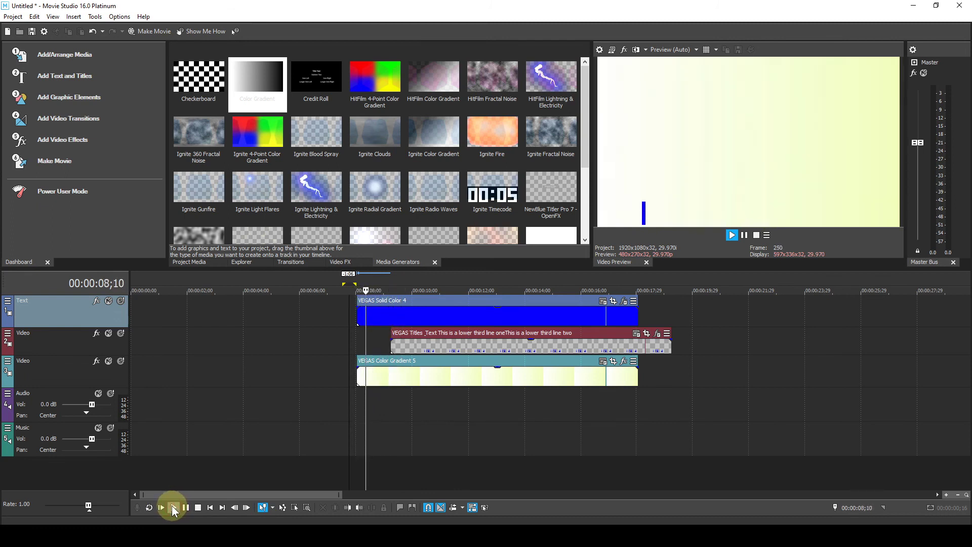
click(198, 506)
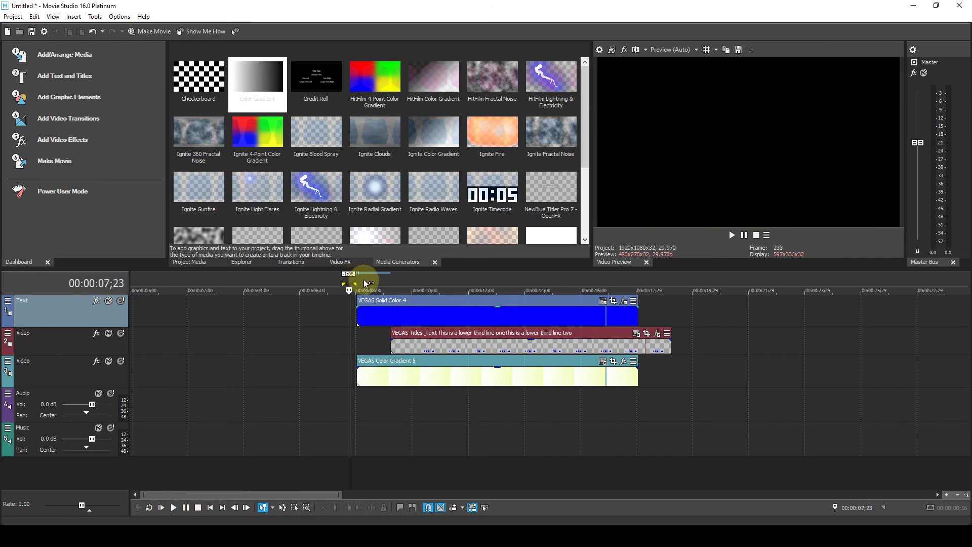
Move the end keyframe of the blue Solid Color event's Bézier mask to 00:00:00;07 and close the effect settings.
click(625, 303)
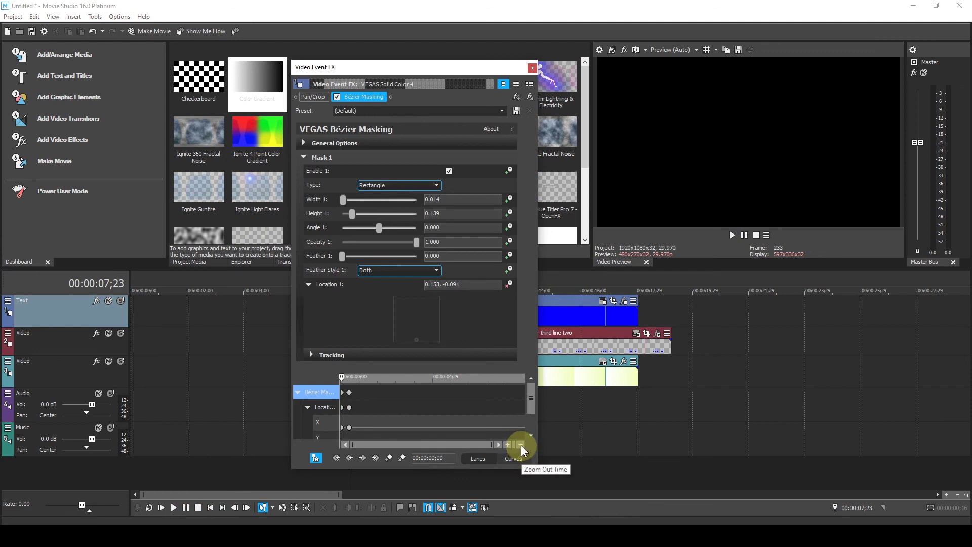
click(508, 445)
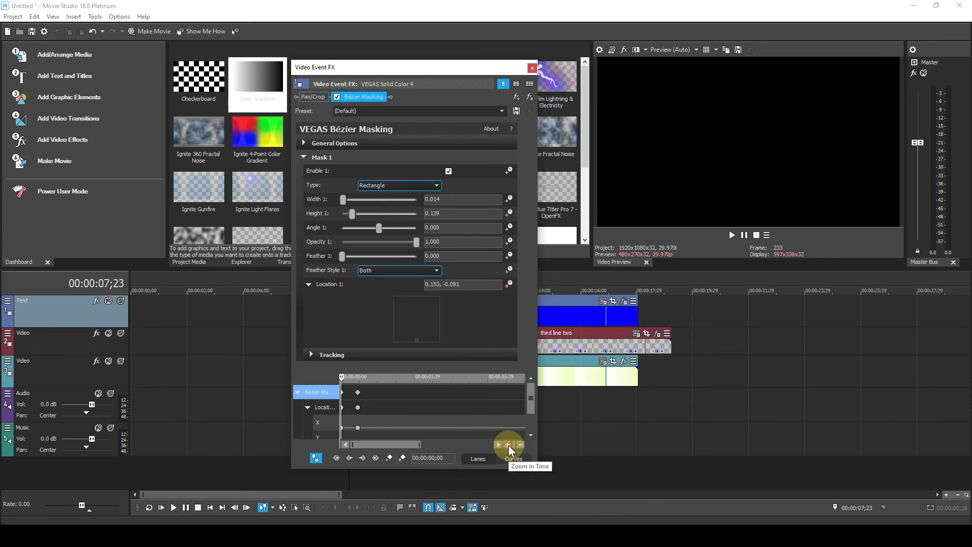
click(507, 445)
click(507, 445)
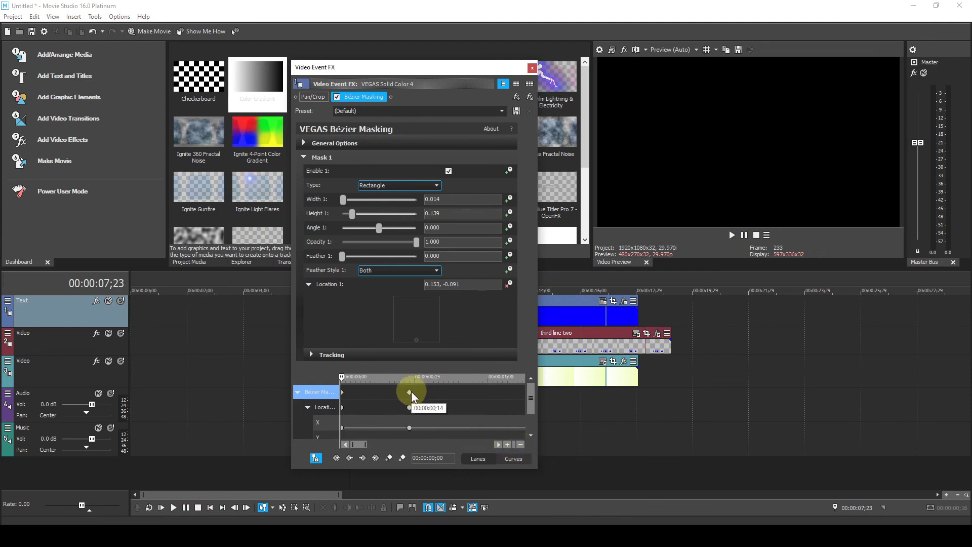
drag(410, 392, 381, 392)
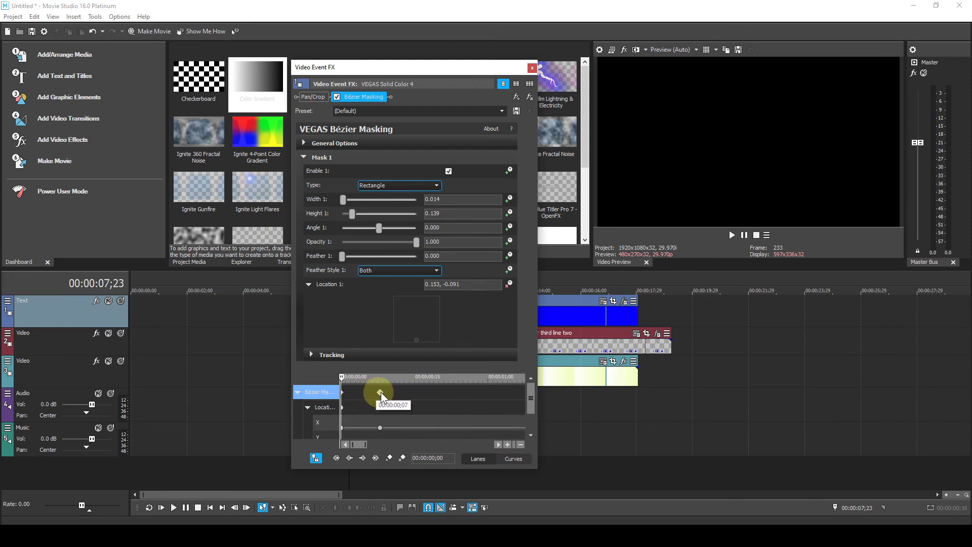
click(427, 508)
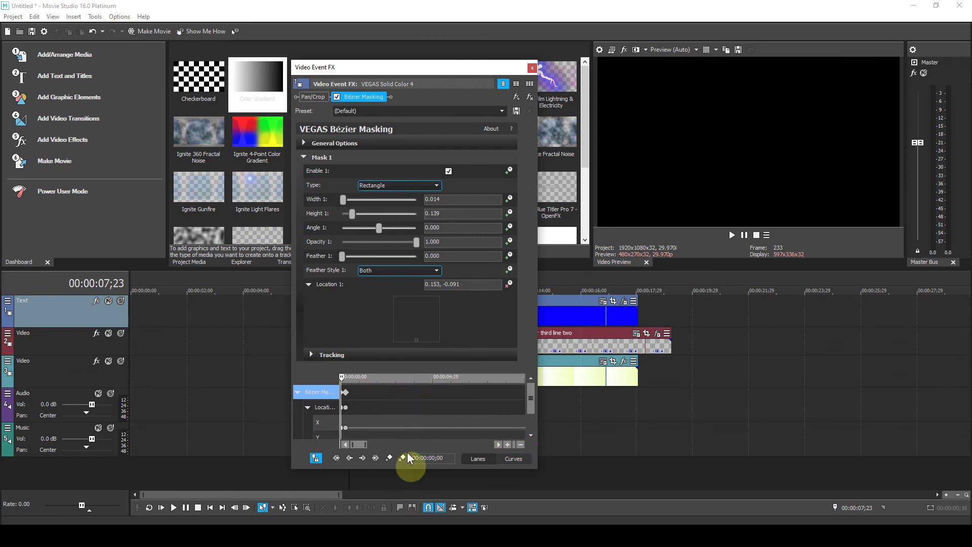
click(533, 67)
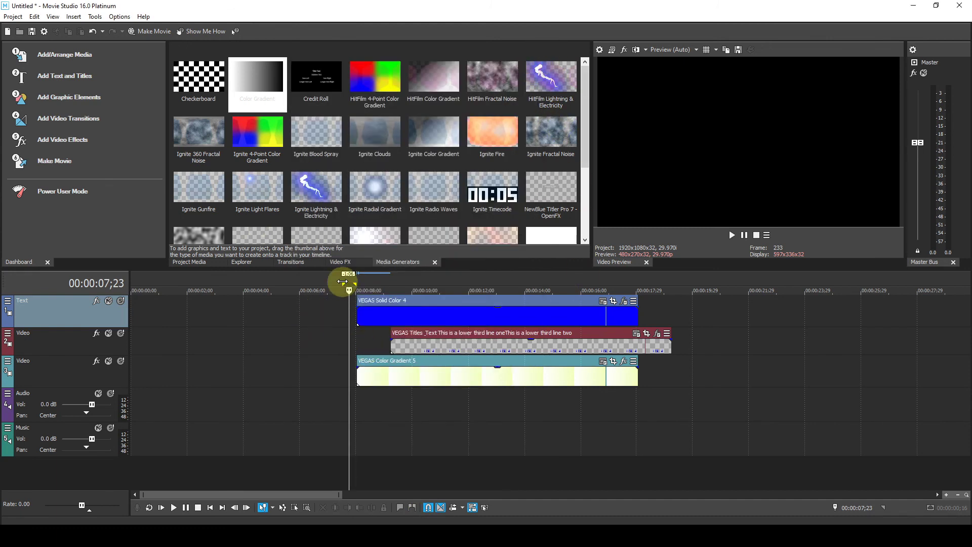
Replay the lower third several times from 00:00:07;23 to judge the delay between bar and text, and stop playback.
click(175, 507)
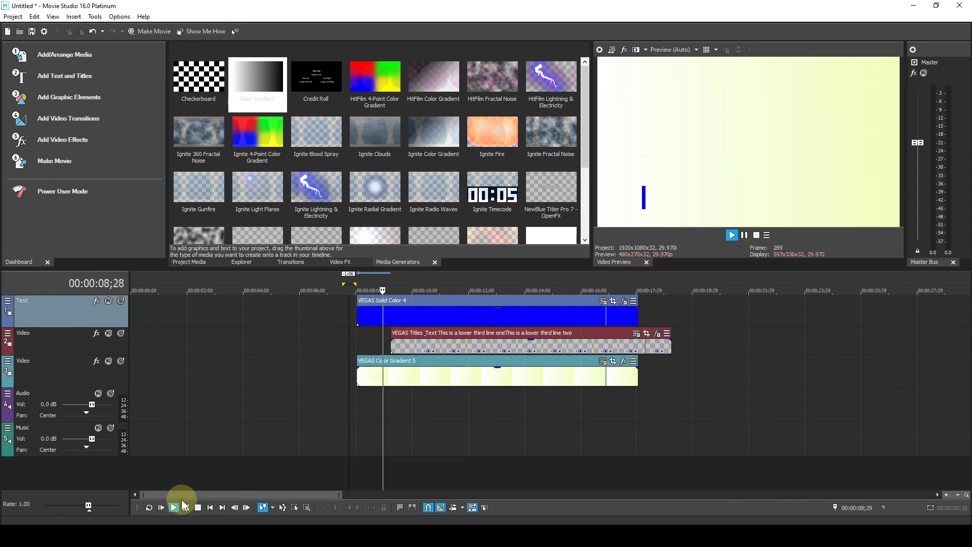
click(173, 507)
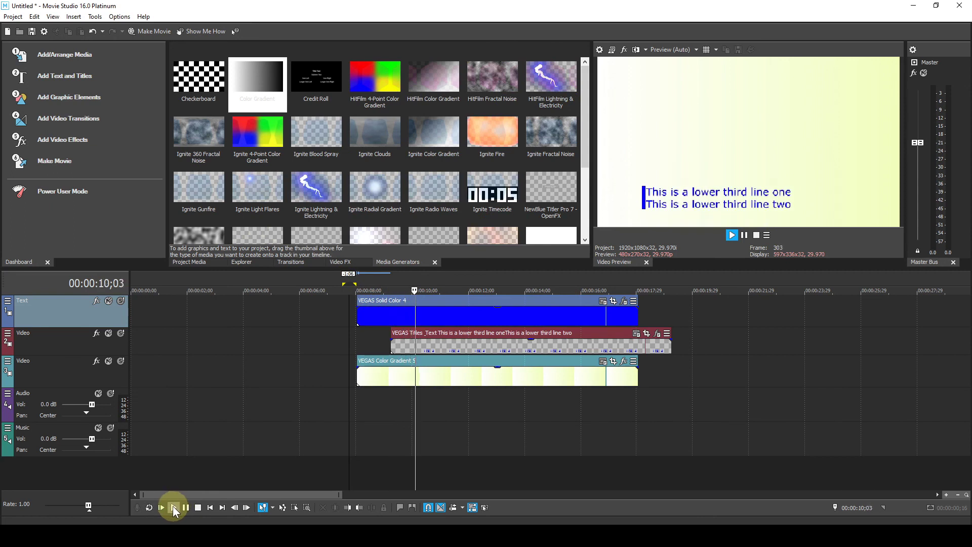
click(173, 507)
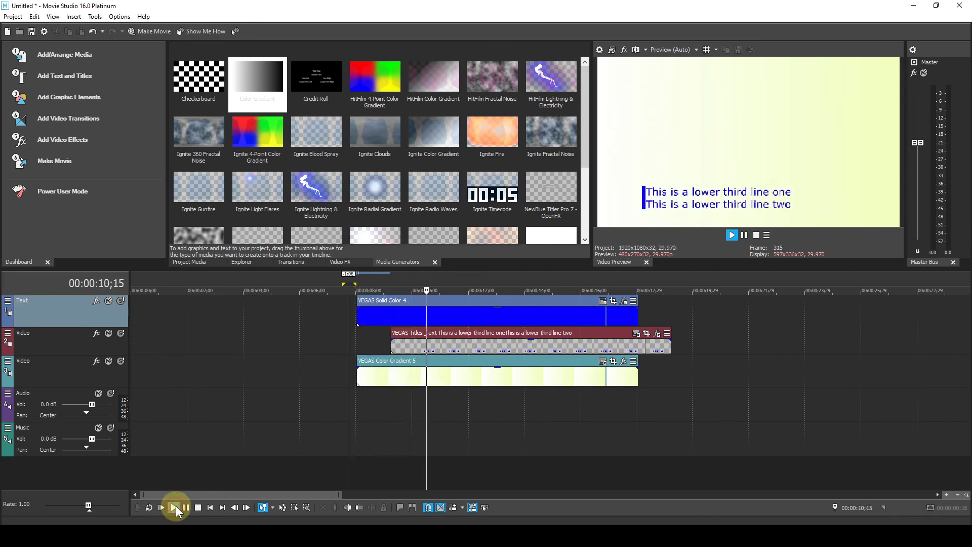
click(175, 506)
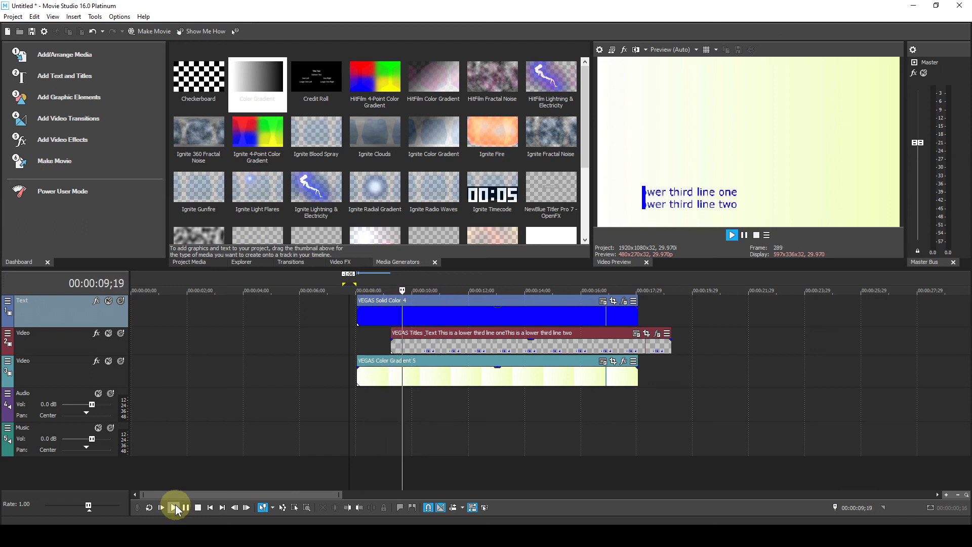
click(174, 504)
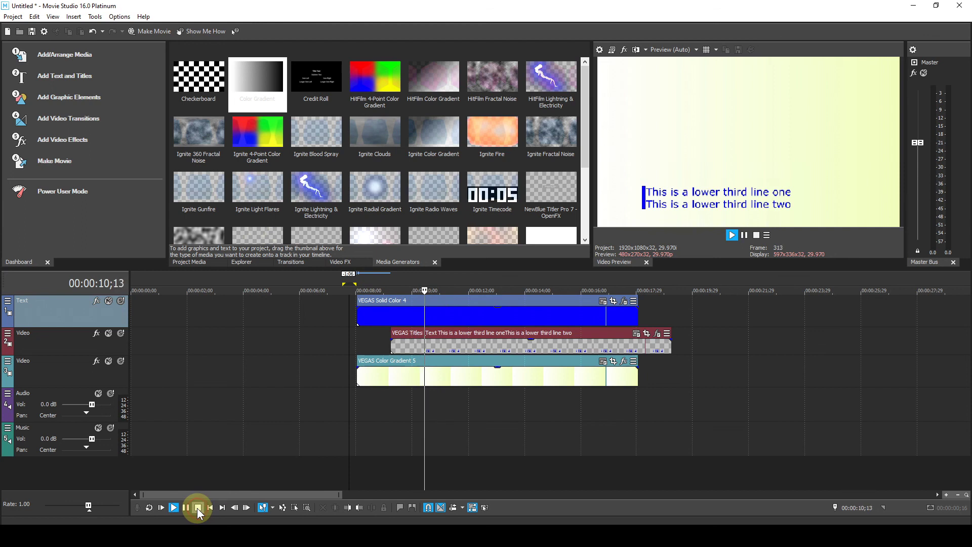
click(197, 508)
Shift the title event about 15 frames earlier on the timeline and play the animation to check its timing.
drag(480, 335, 466, 334)
click(186, 507)
click(172, 509)
click(173, 508)
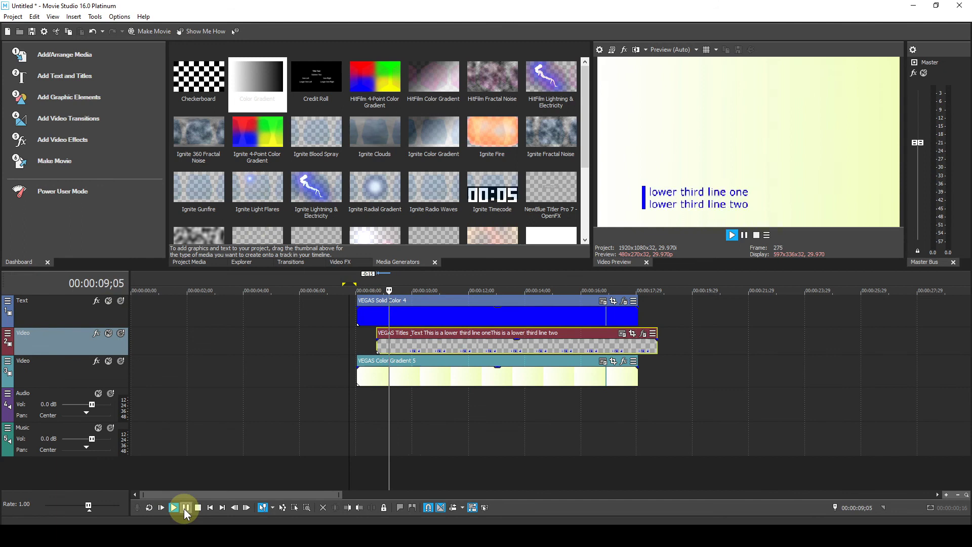
click(196, 508)
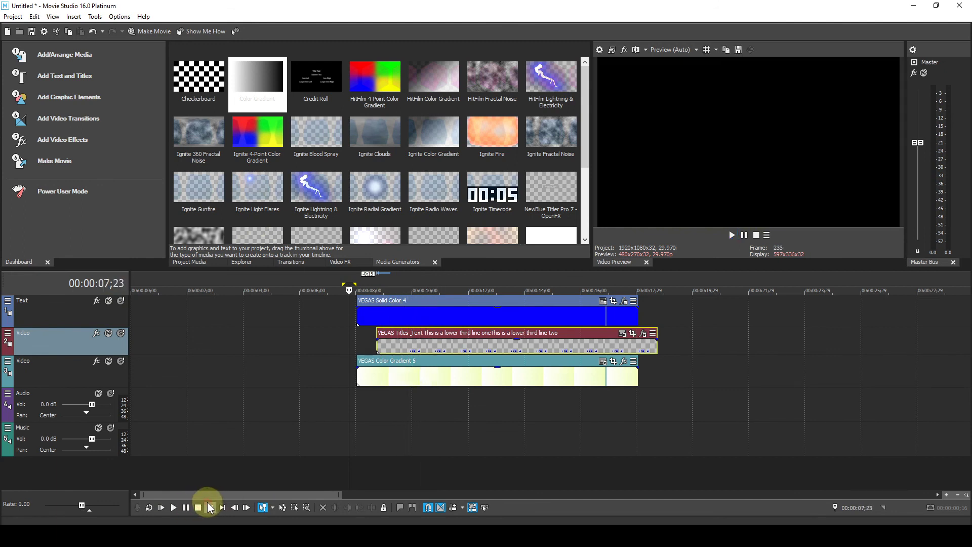
Shift the title event about 4 more frames earlier and play the animation from shortly before the events start.
click(456, 366)
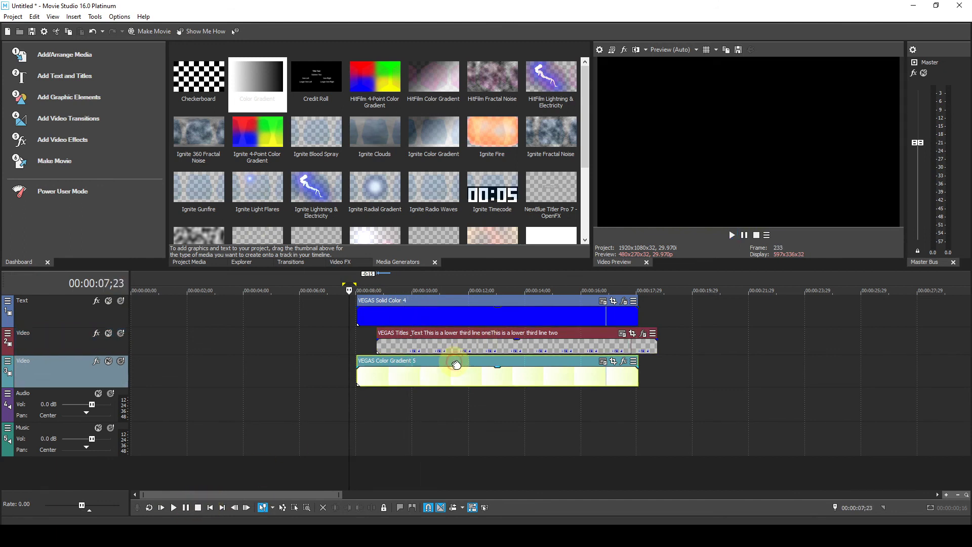
drag(467, 337, 463, 337)
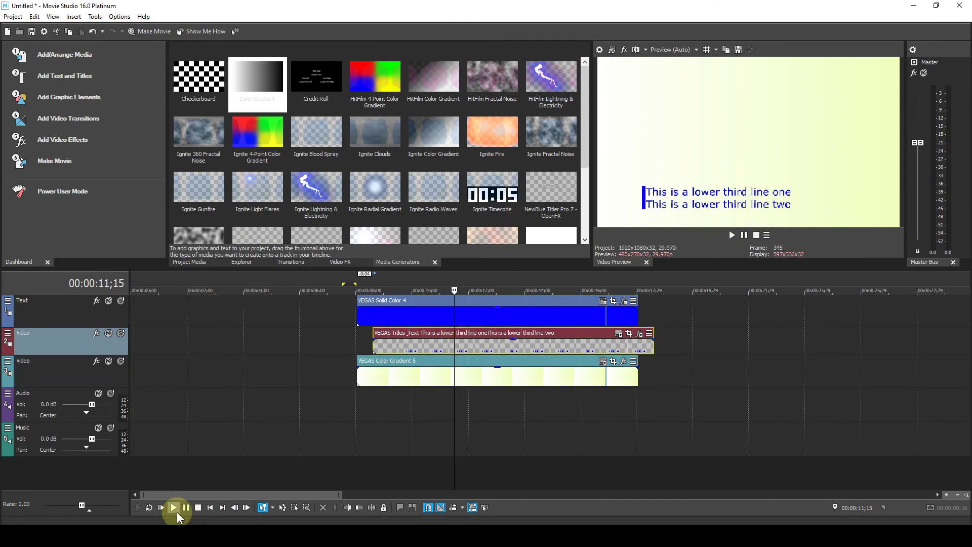
click(174, 508)
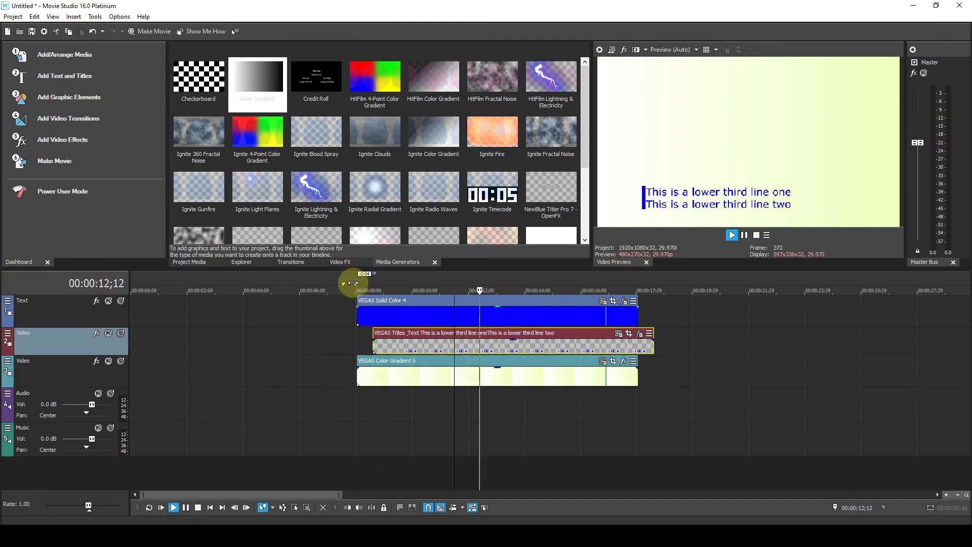
click(358, 284)
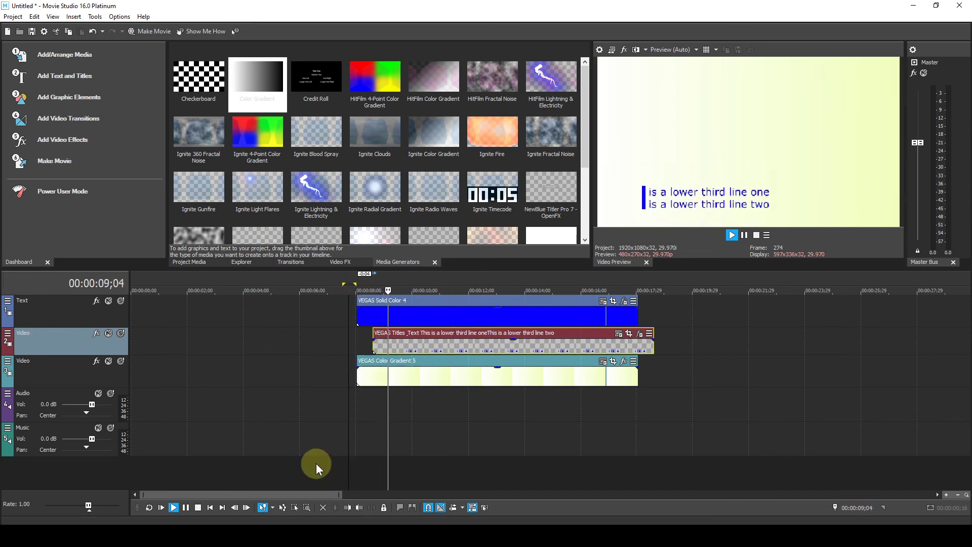
Replay the lower third several times from 00:00:07;19 to review the finished bar and text timing, and stop playback.
click(346, 391)
click(174, 506)
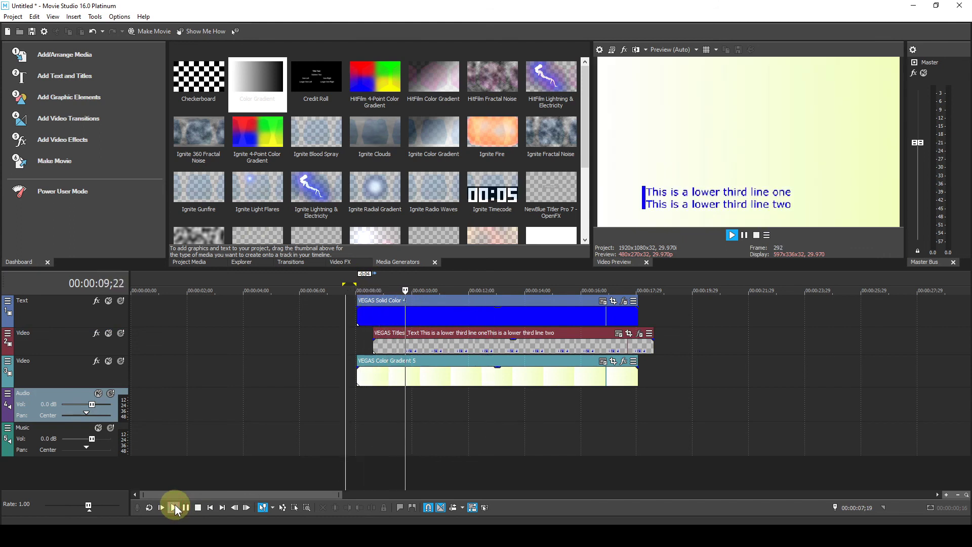
click(175, 506)
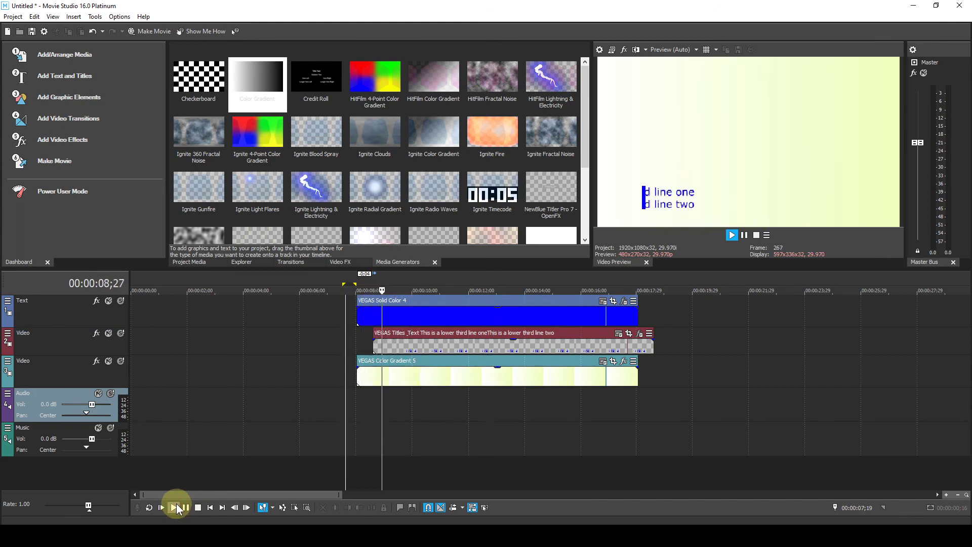
click(175, 507)
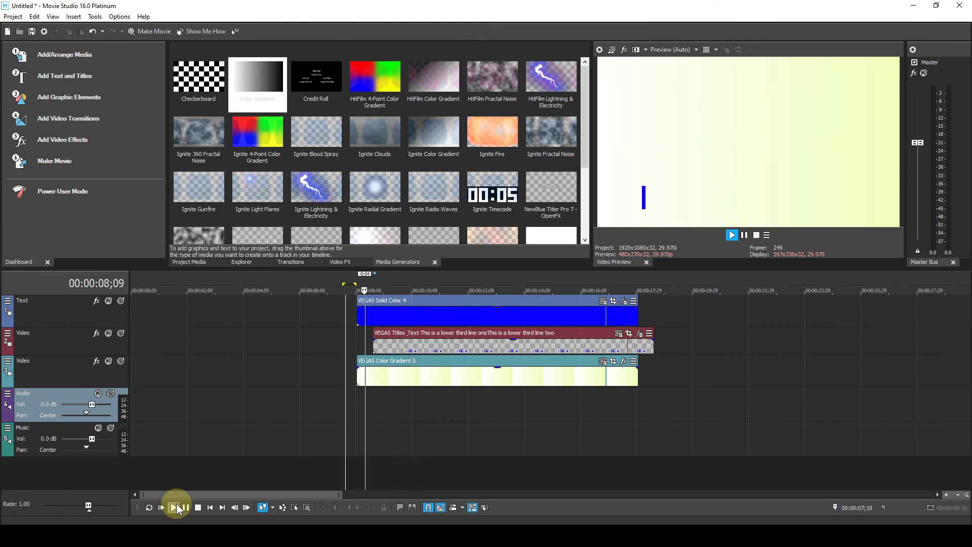
click(176, 508)
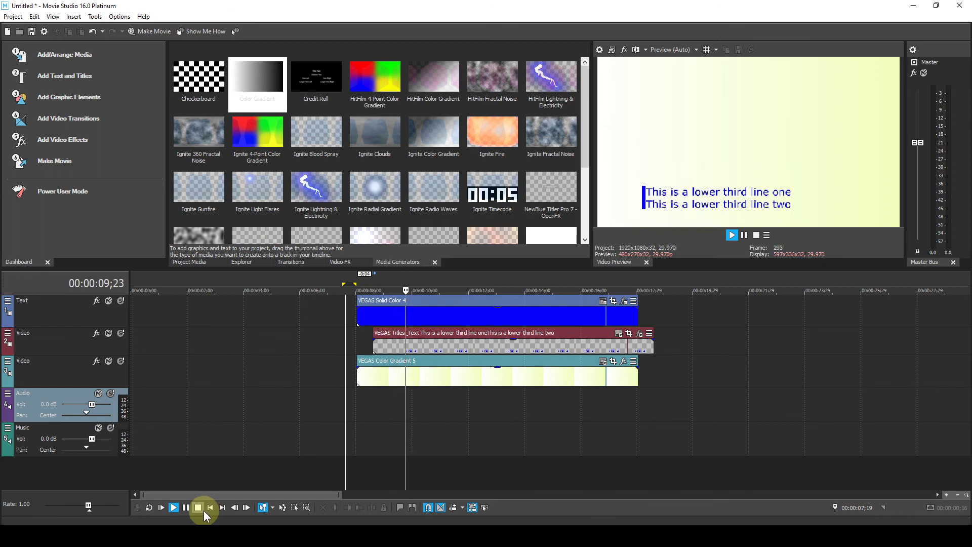
click(198, 507)
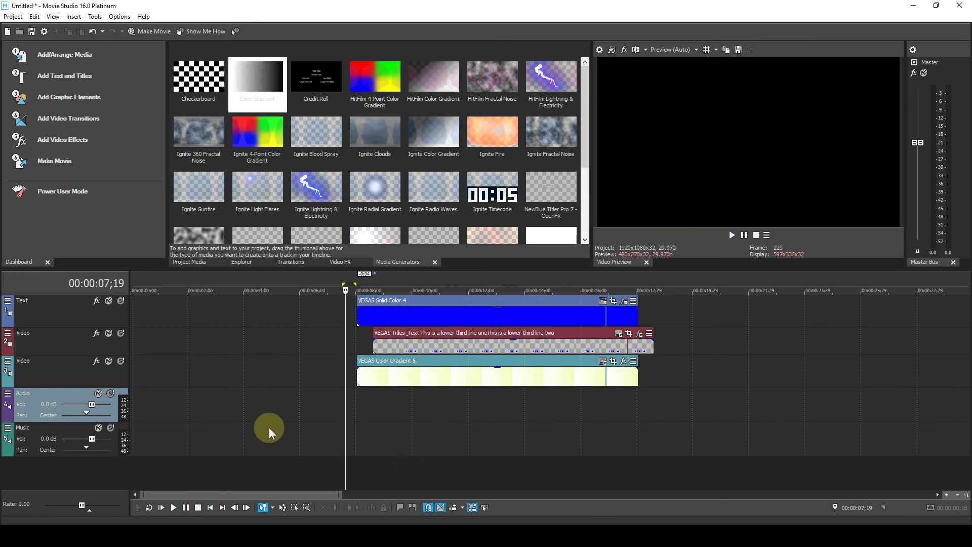